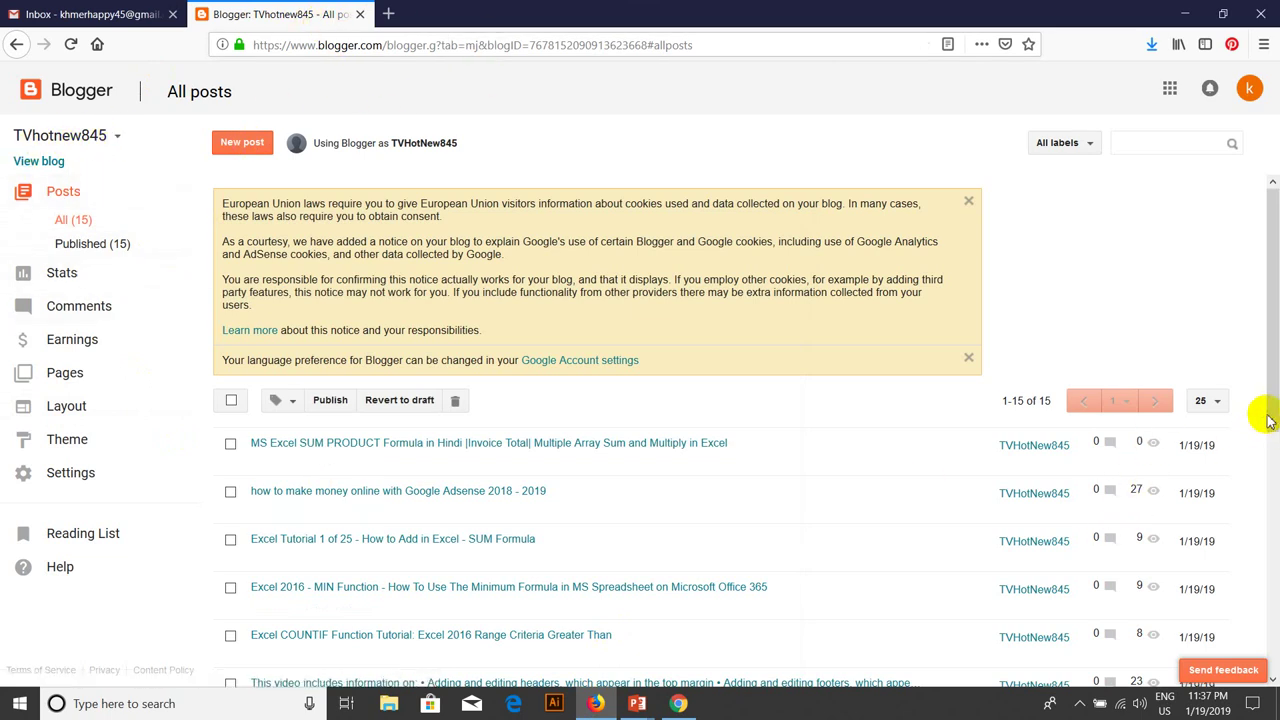
- Open the published "MS Excel SUM PRODUCT Formula in Hindi" post from the list of all posts and view its sharing options
click(68, 244)
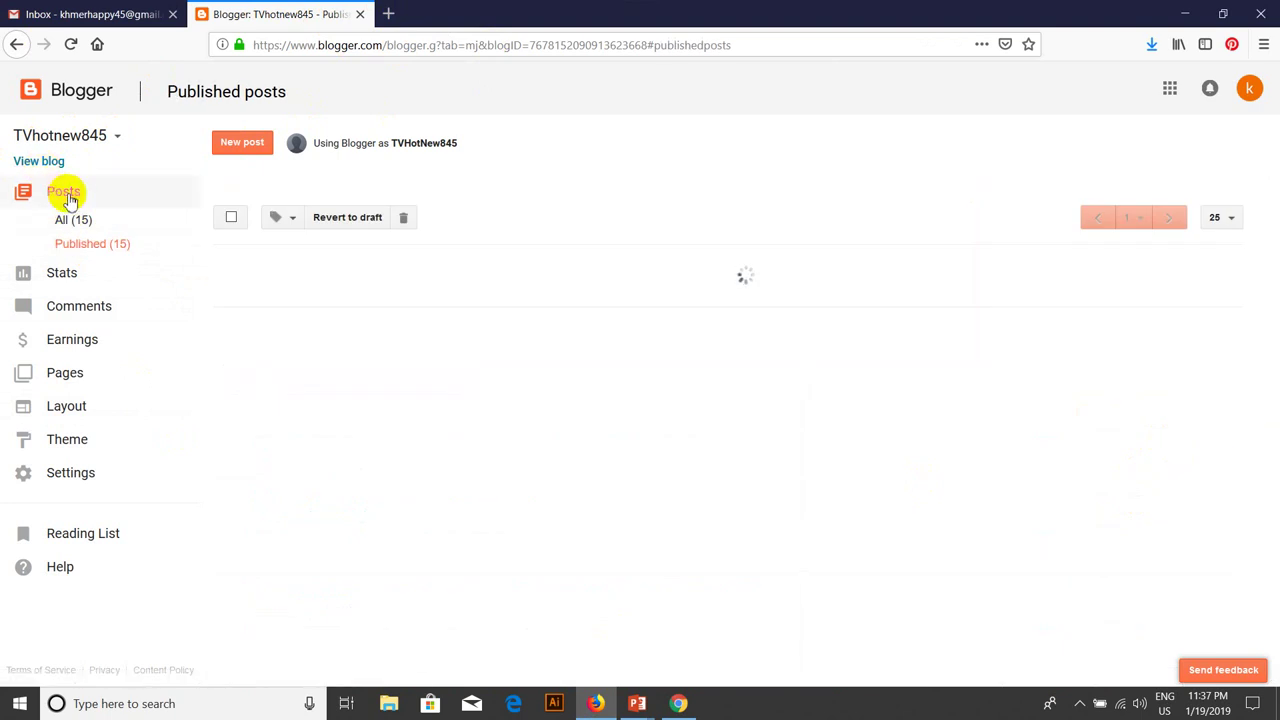
click(66, 221)
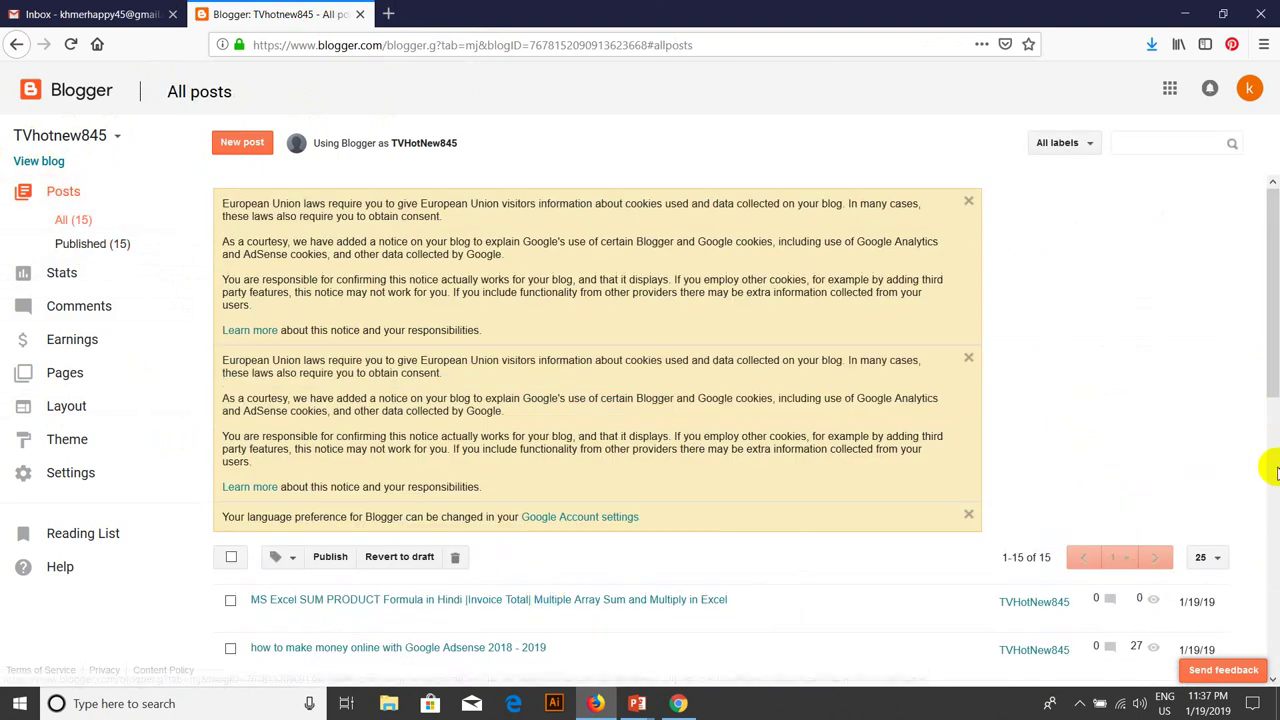
drag(1270, 386, 1272, 482)
mouse_move(297, 371)
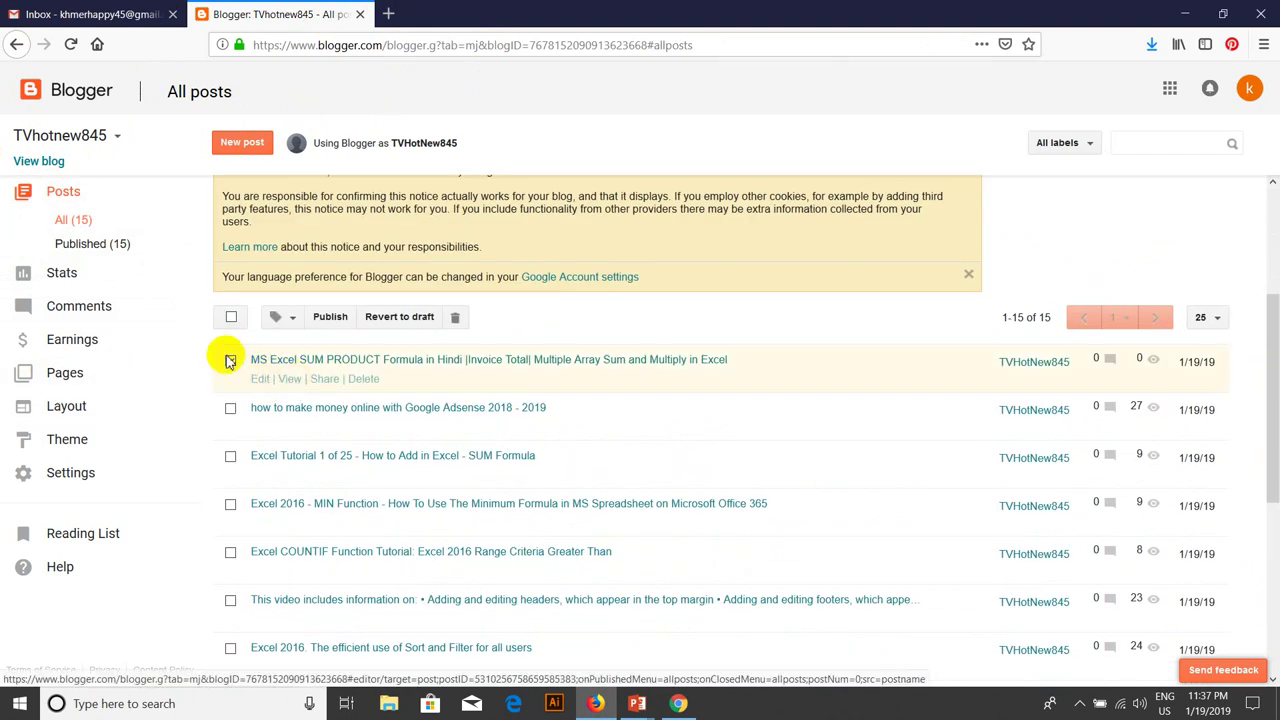
click(290, 379)
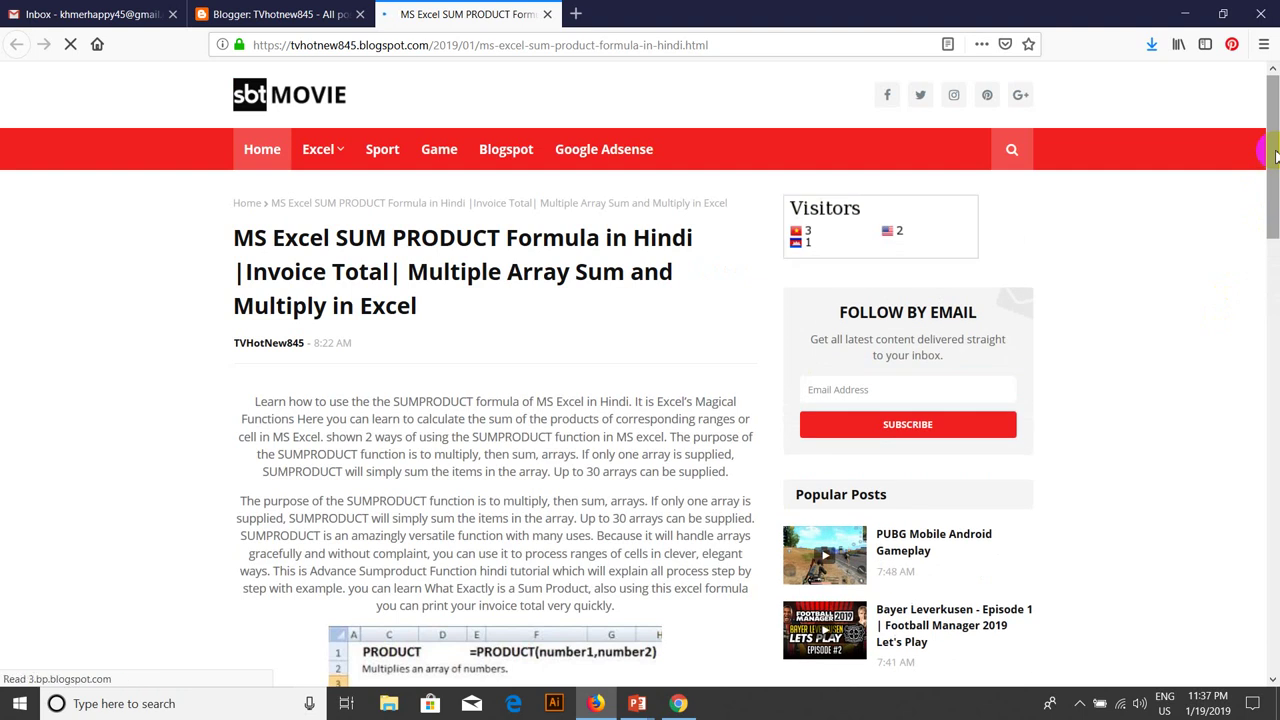
drag(1274, 155, 1274, 383)
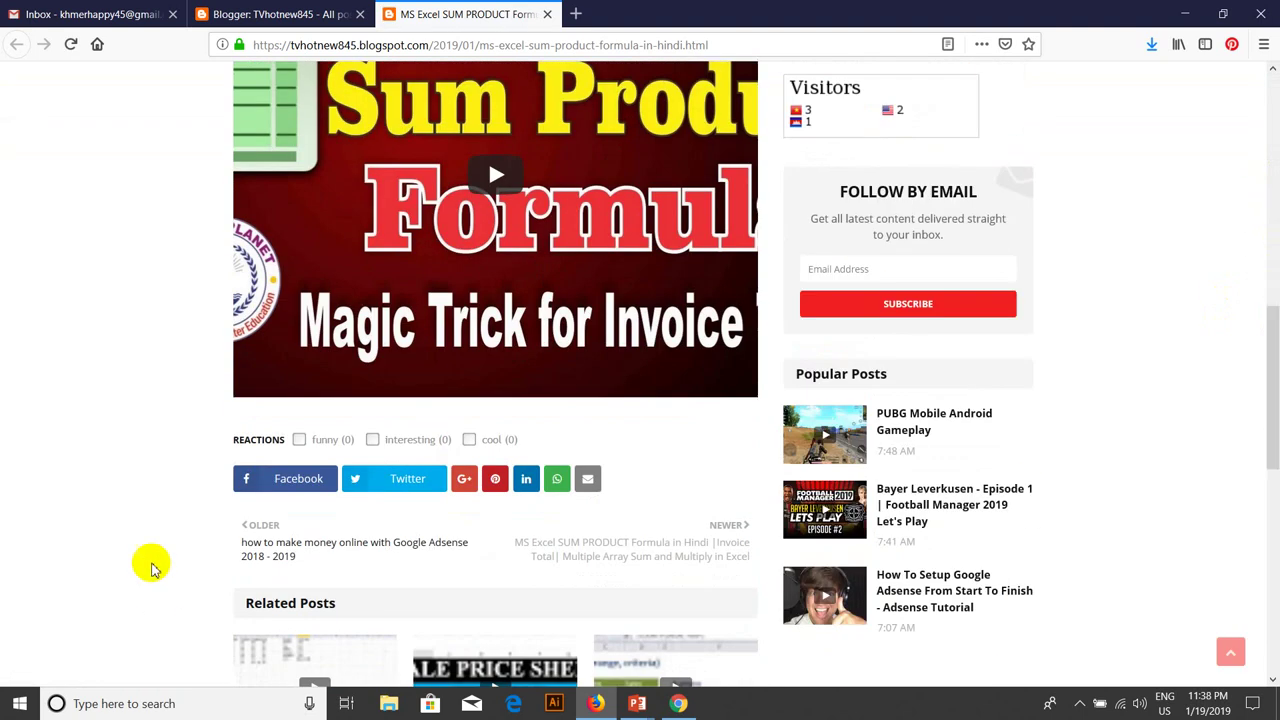
- Share the SUM PRODUCT post publicly to Facebook and Google+, and close the post's page
click(316, 478)
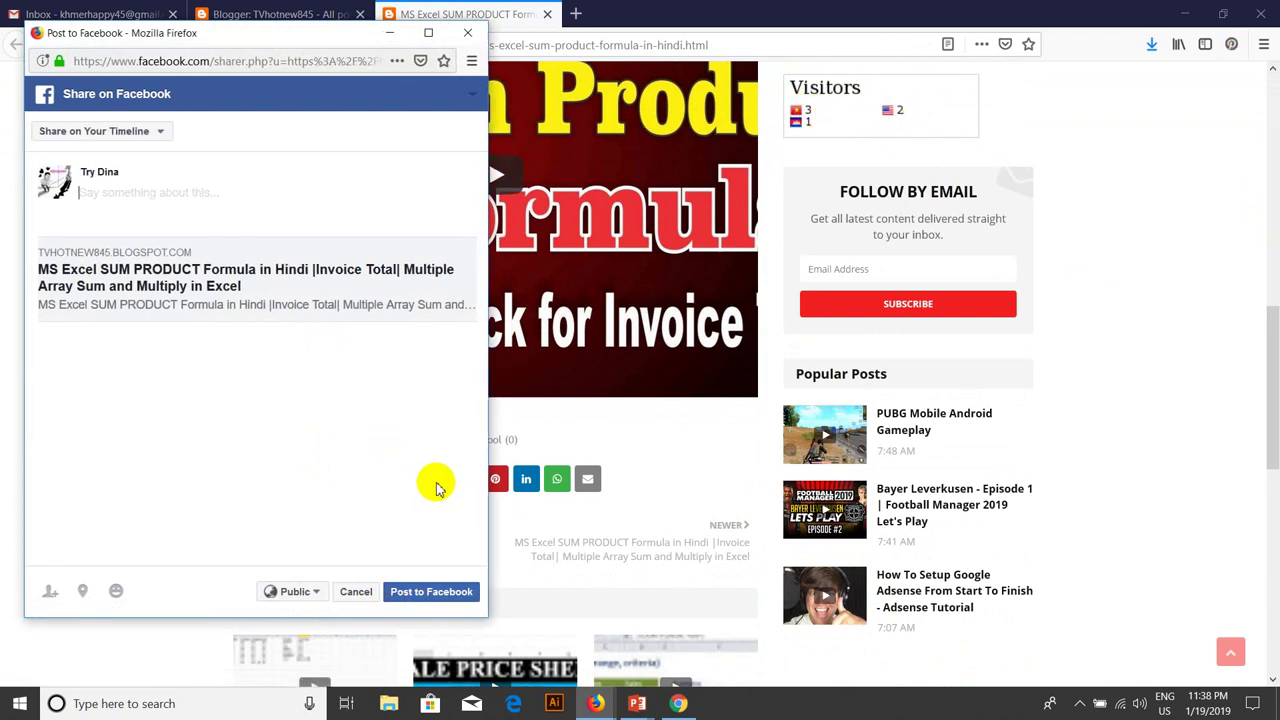
click(401, 597)
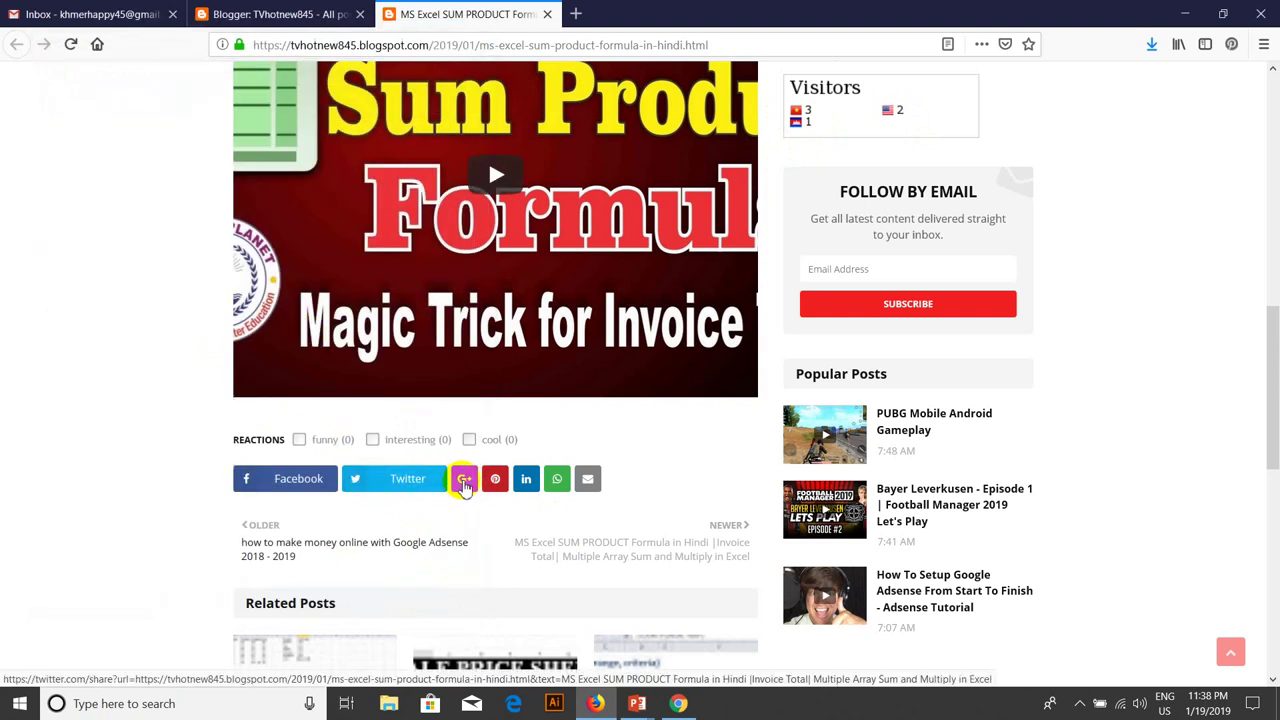
click(464, 479)
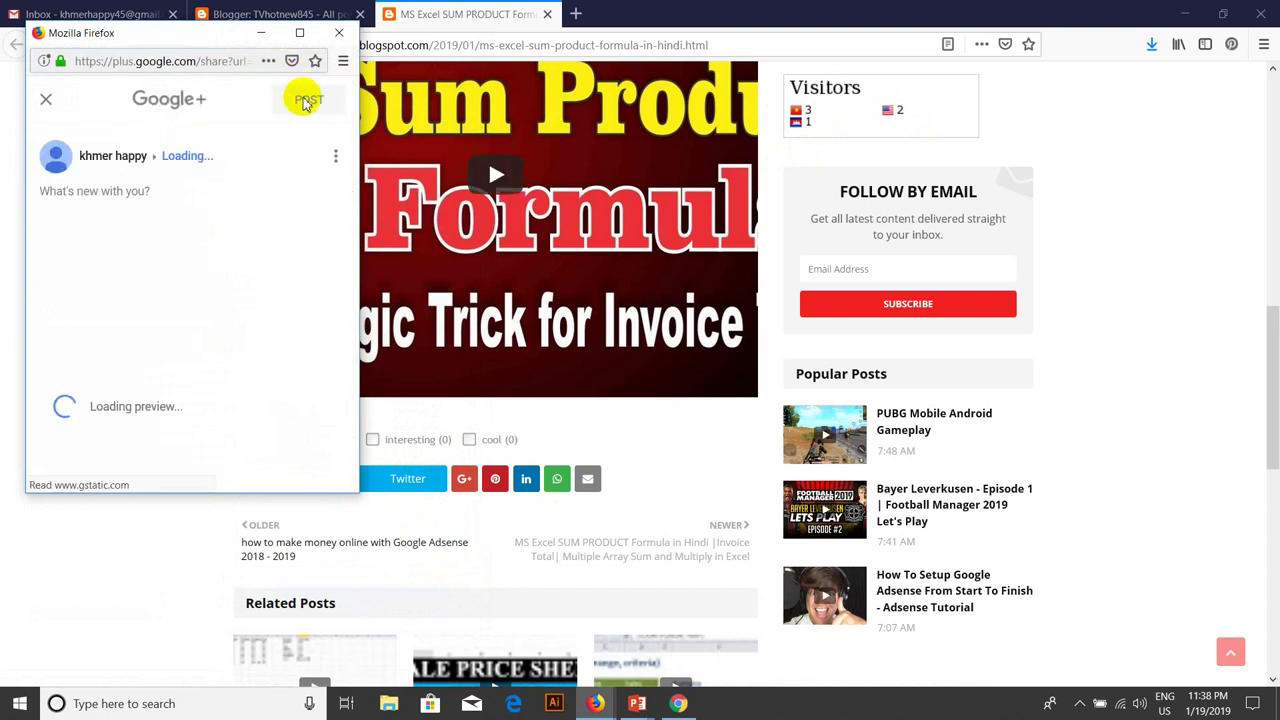
click(304, 104)
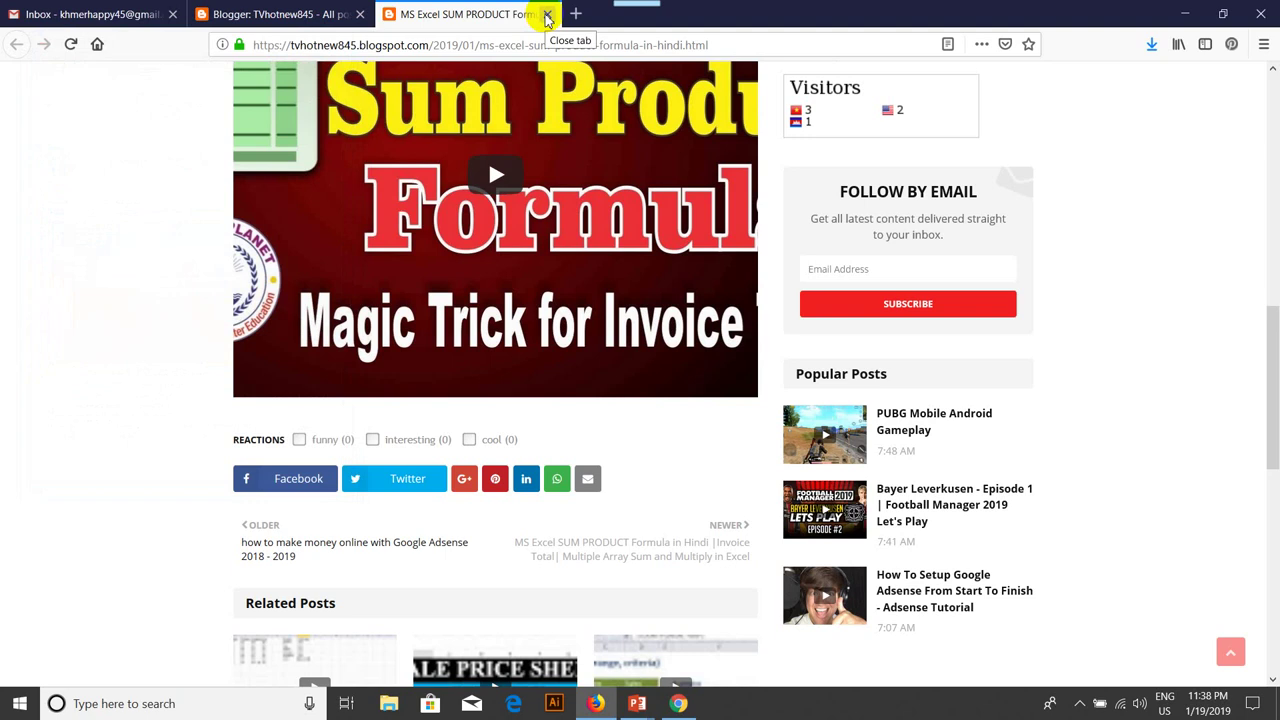
click(547, 15)
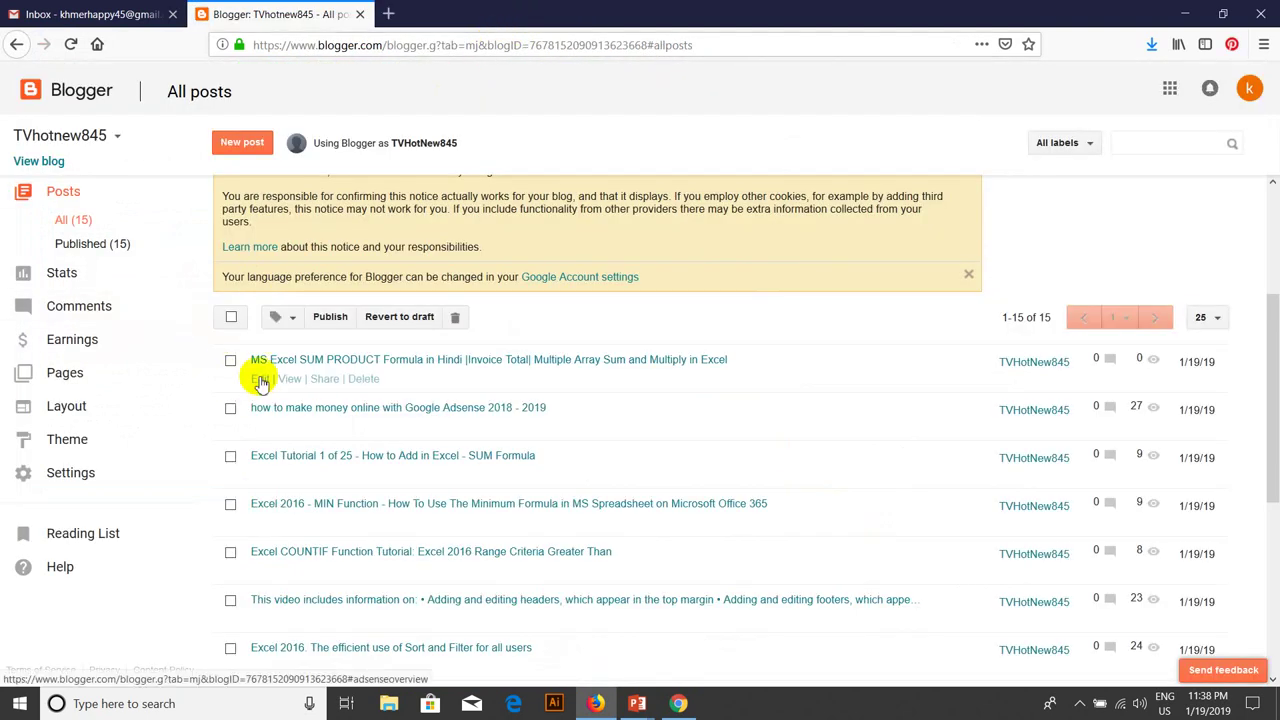
- Briefly reopen and close the SUM PRODUCT post, and list only the blog's published posts
click(288, 380)
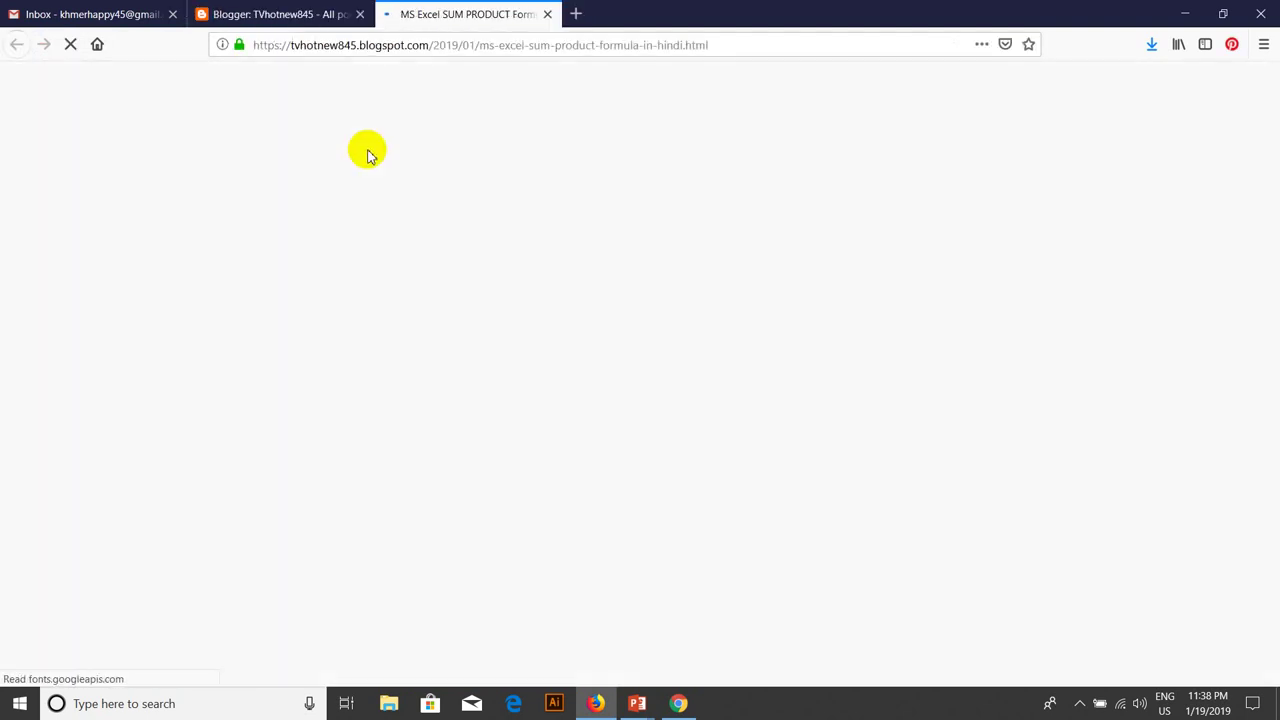
key(ctrl+w)
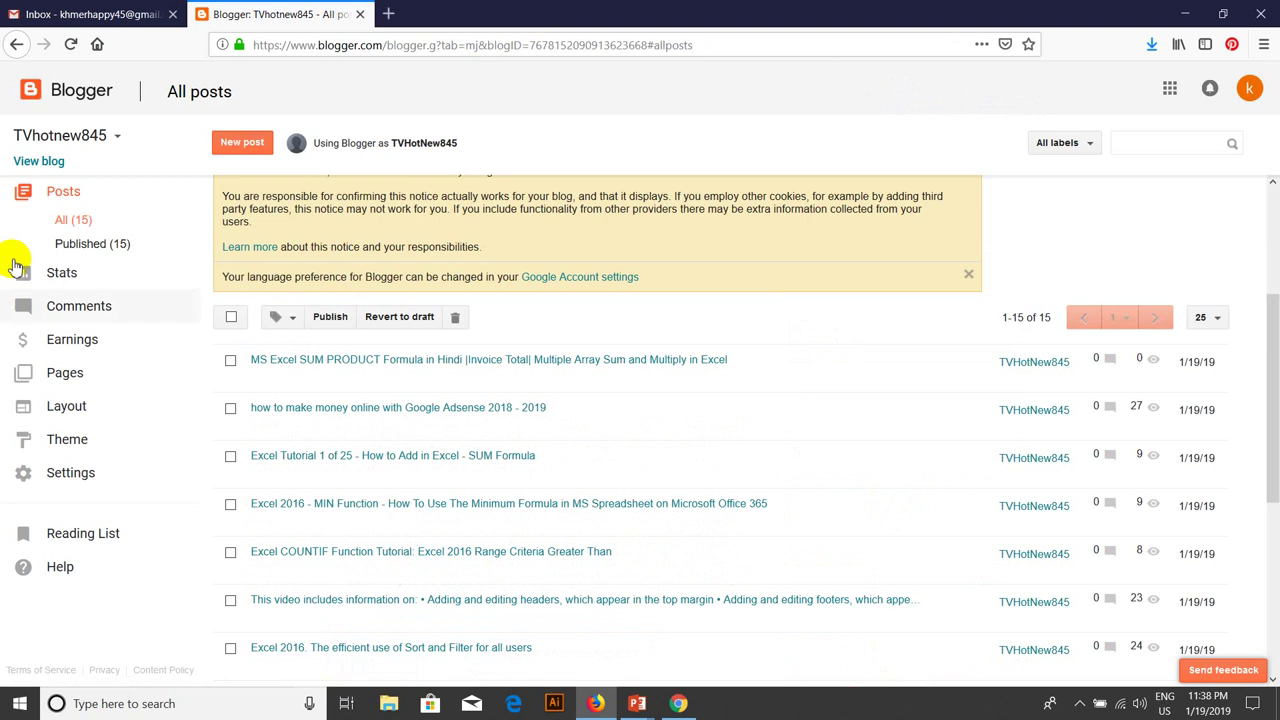
click(86, 244)
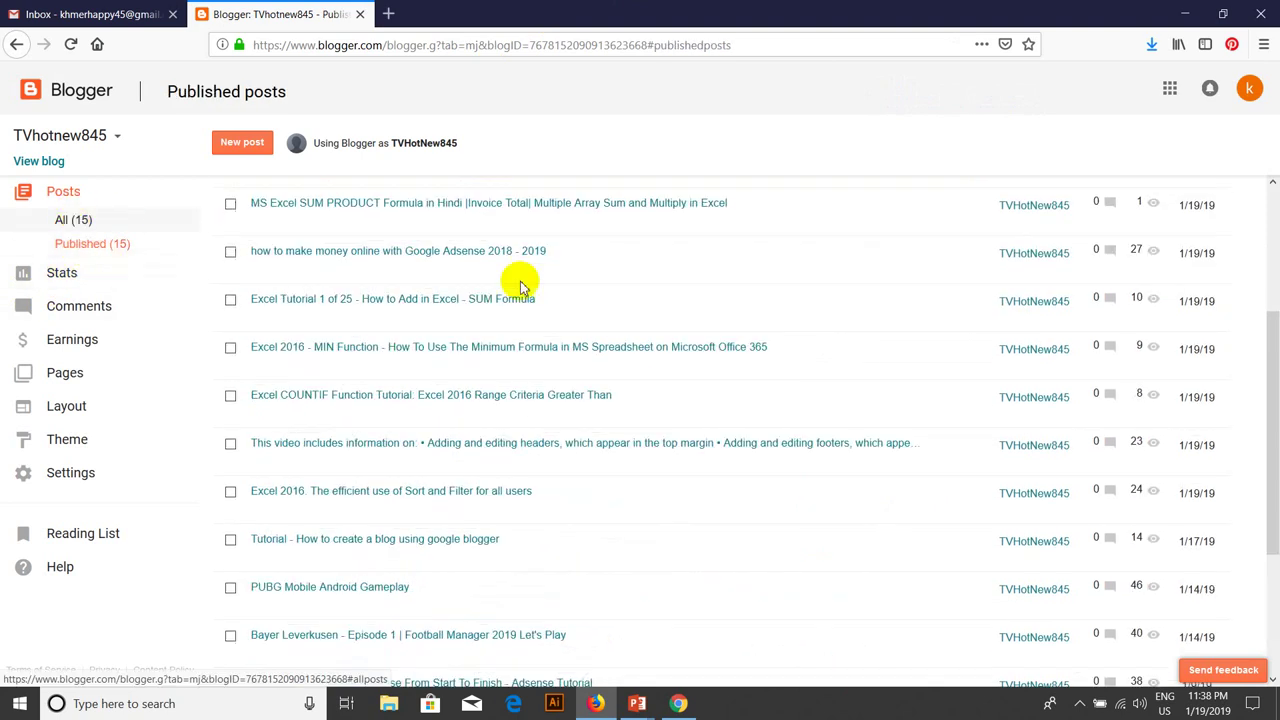
scroll(1264, 343, up, 3)
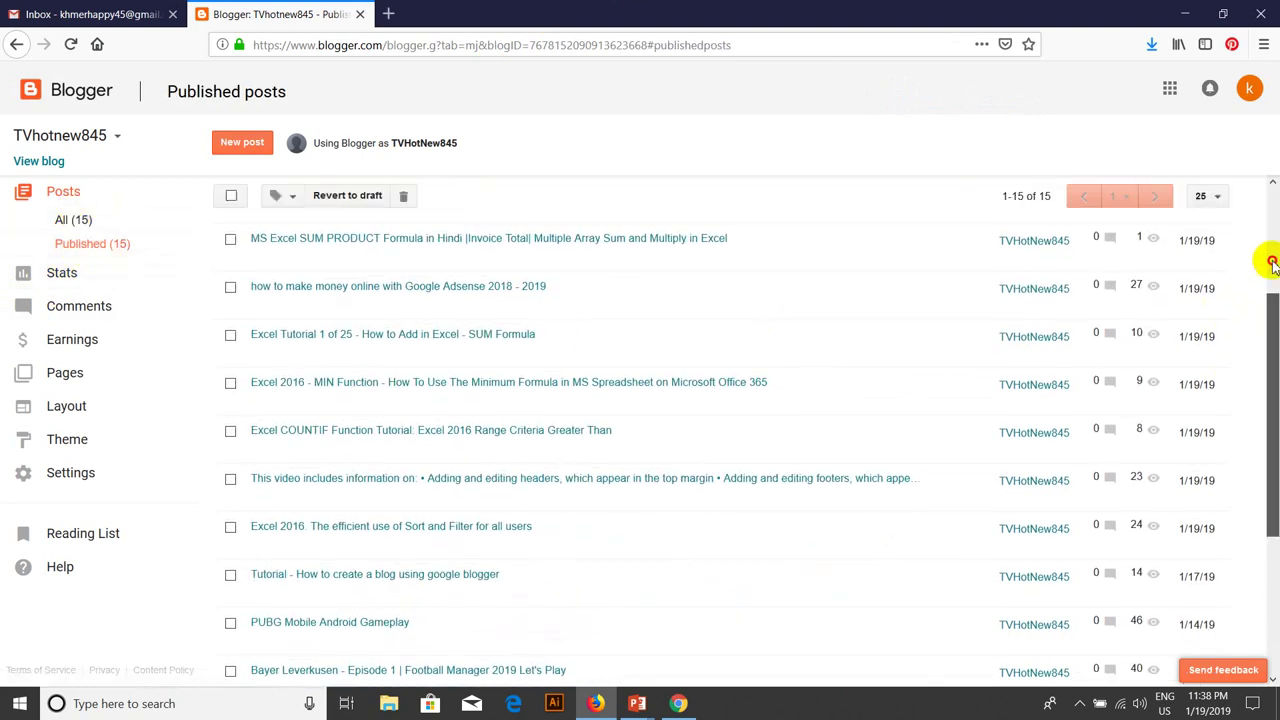
click(583, 57)
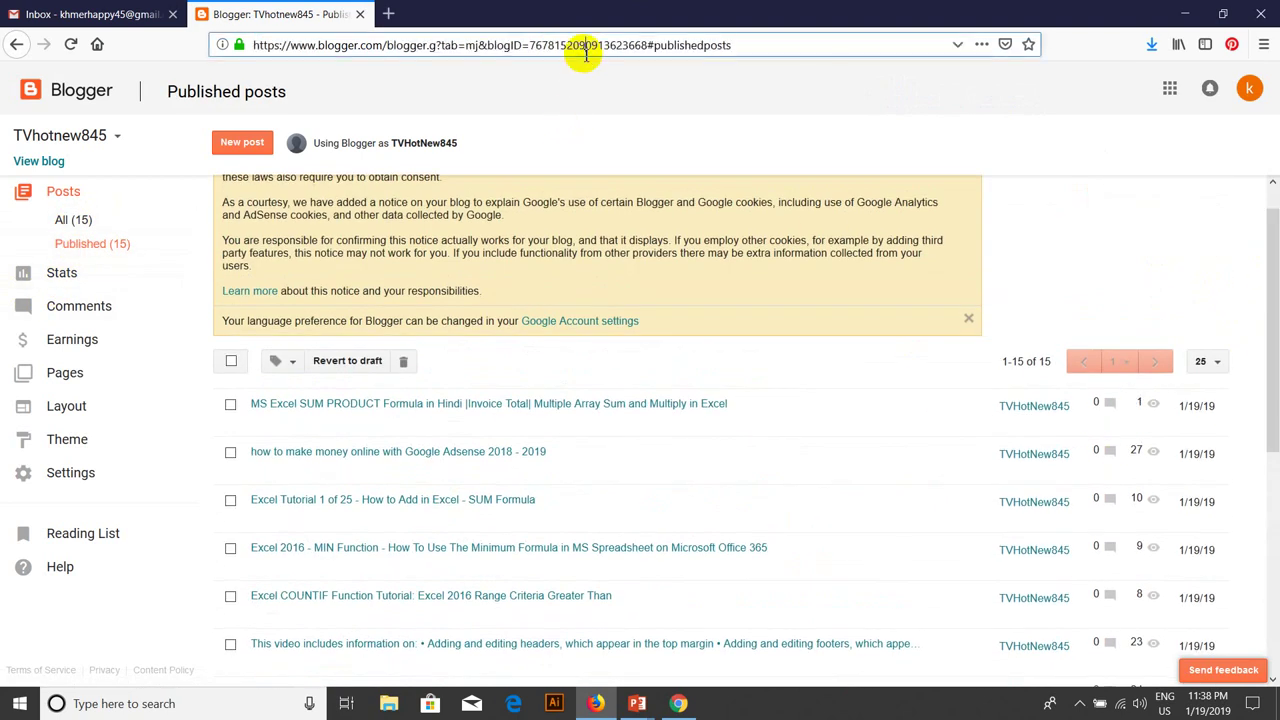
click(586, 56)
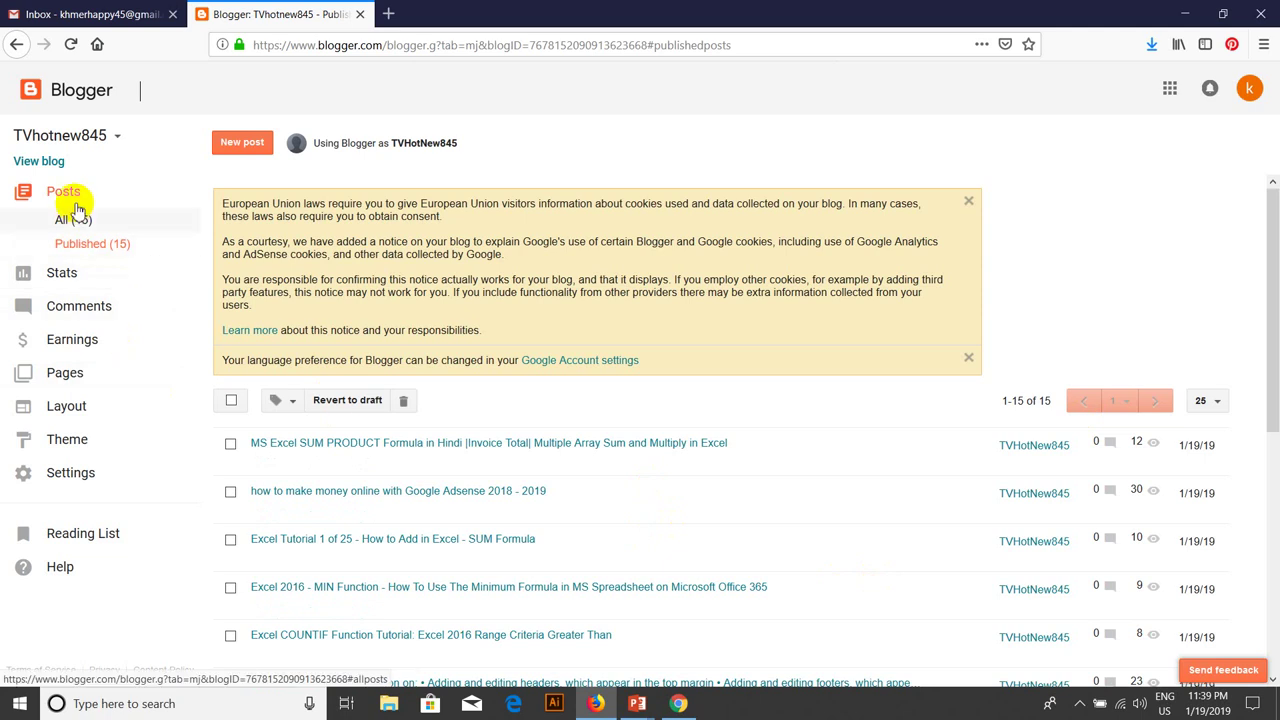
click(37, 162)
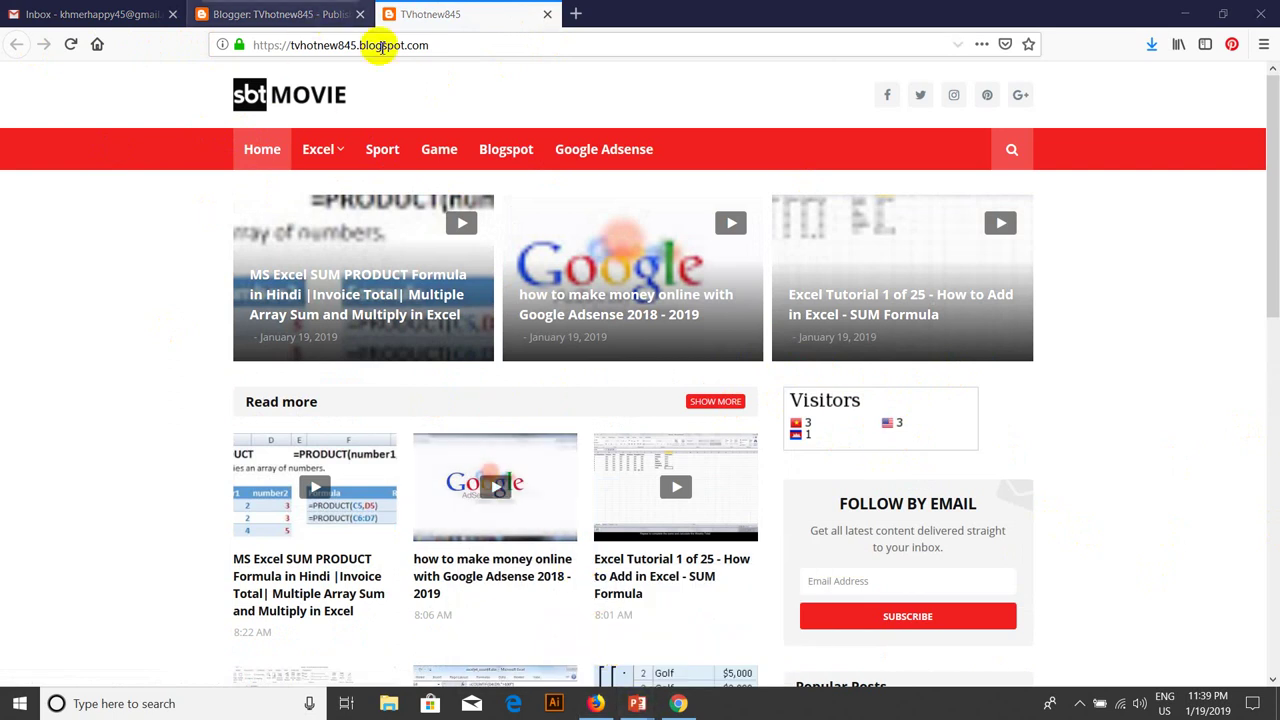
click(445, 45)
click(432, 45)
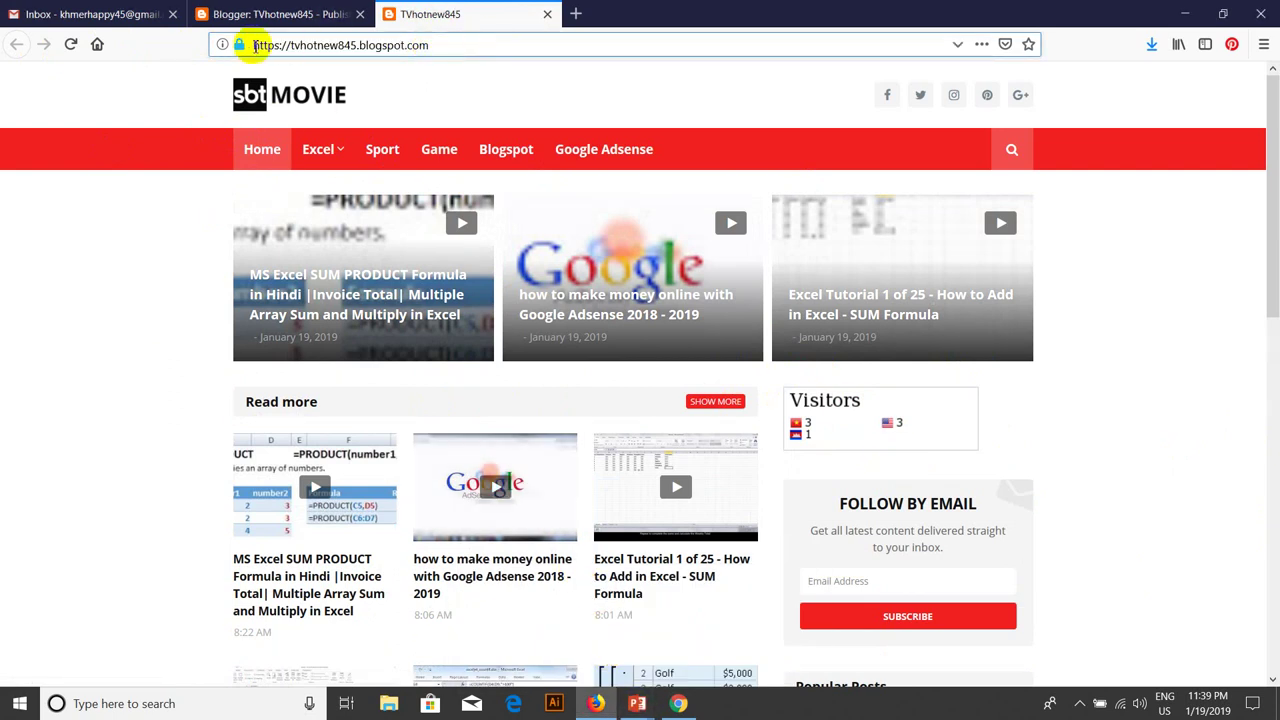
drag(255, 45, 456, 45)
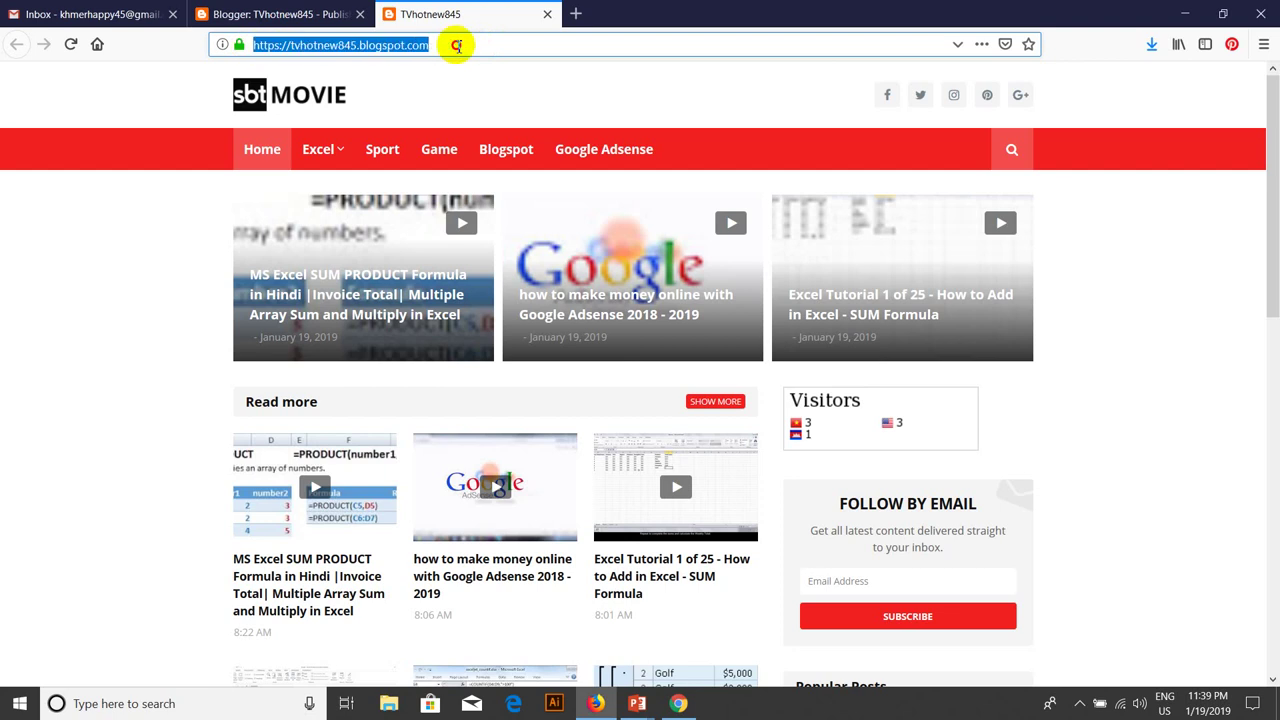
click(458, 45)
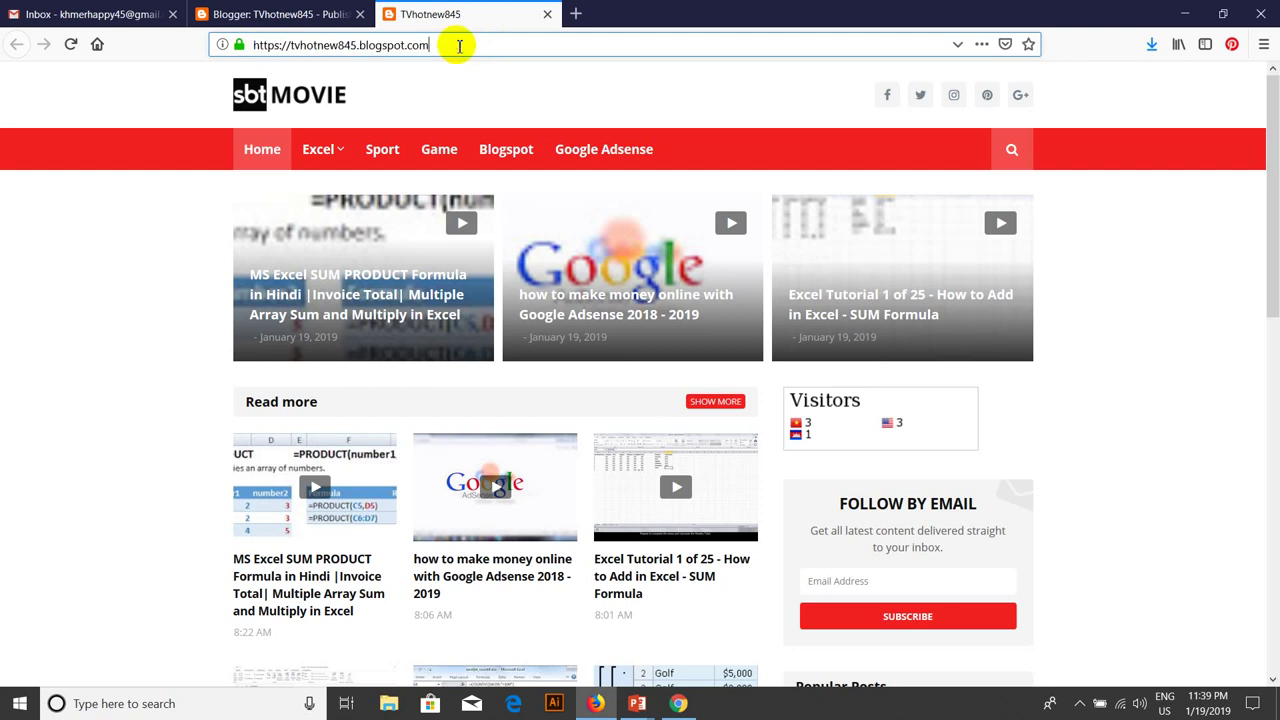
text(/t)
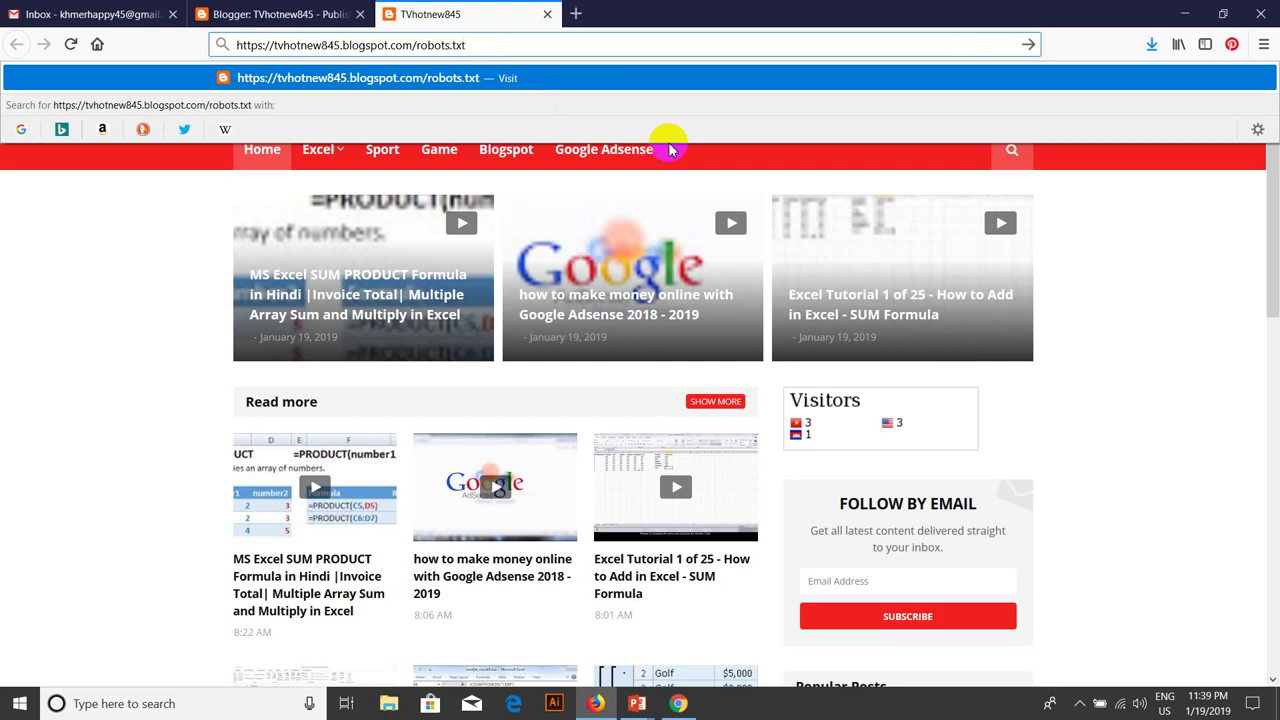
key(Return)
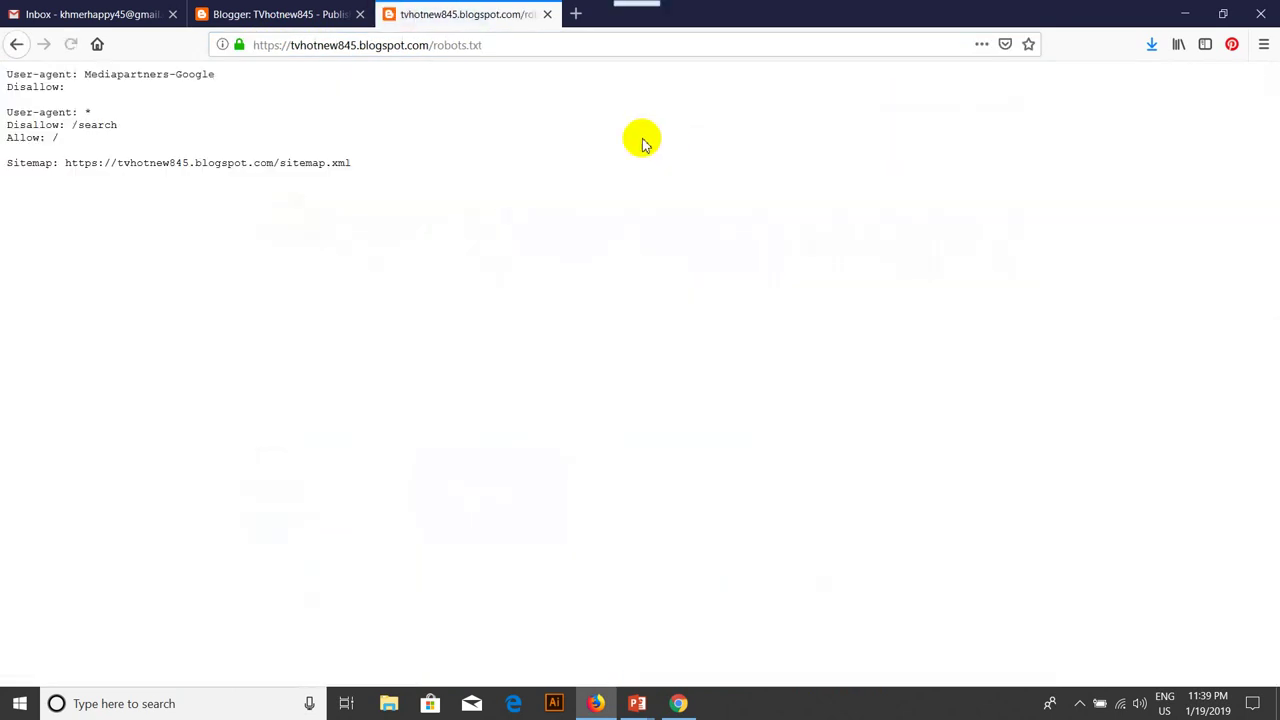
- Highlight the Sitemap line and its sitemap.xml address in the robots.txt file
drag(355, 163, 14, 48)
drag(100, 234, 66, 163)
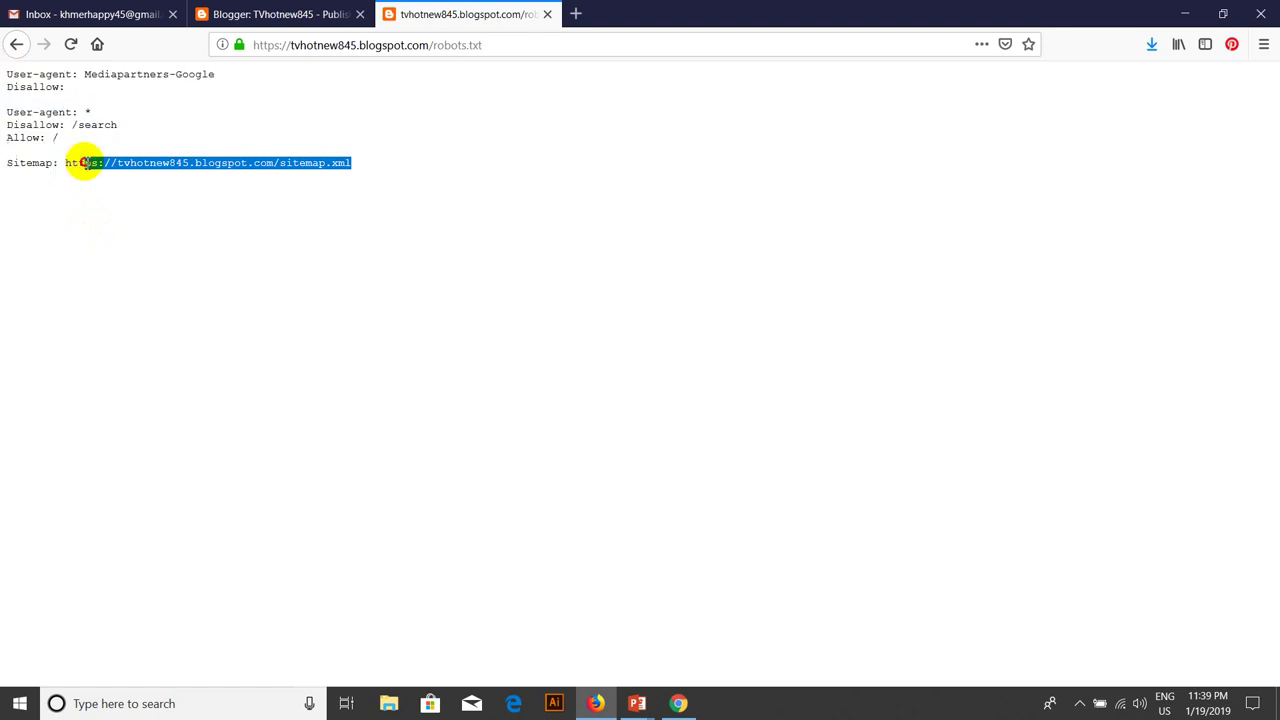
drag(3, 93, 27, 163)
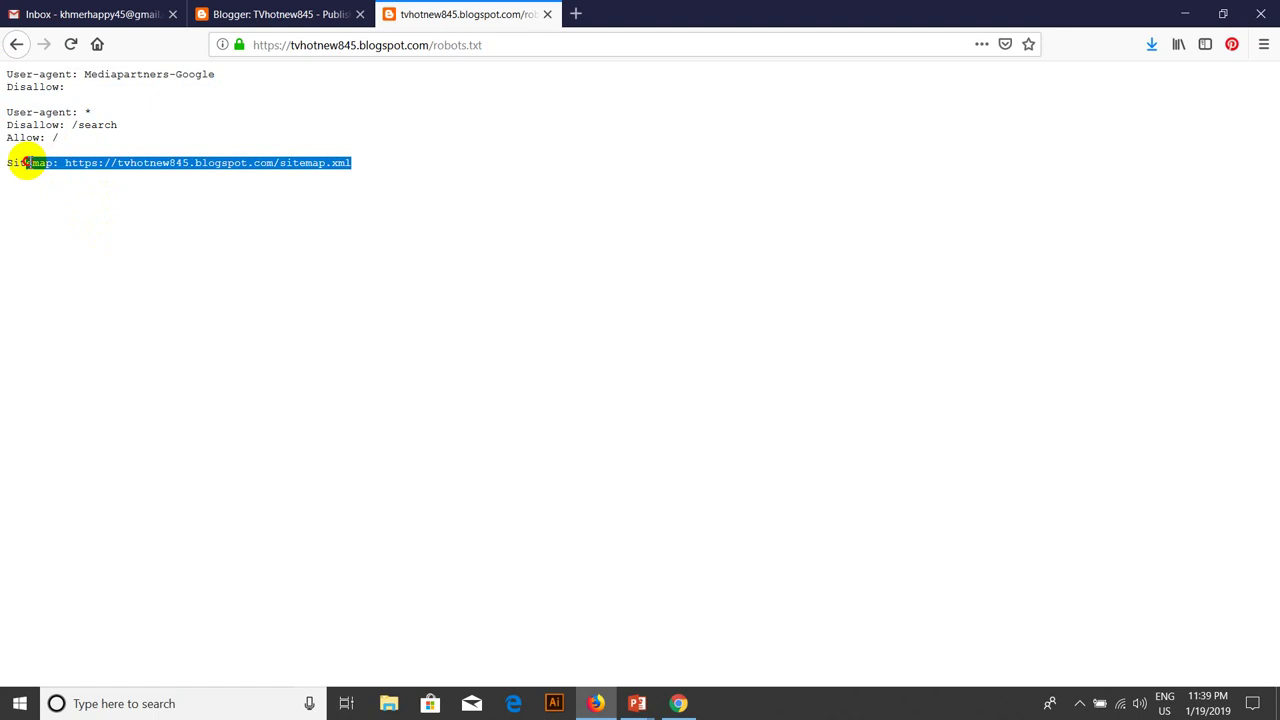
drag(27, 163, 333, 170)
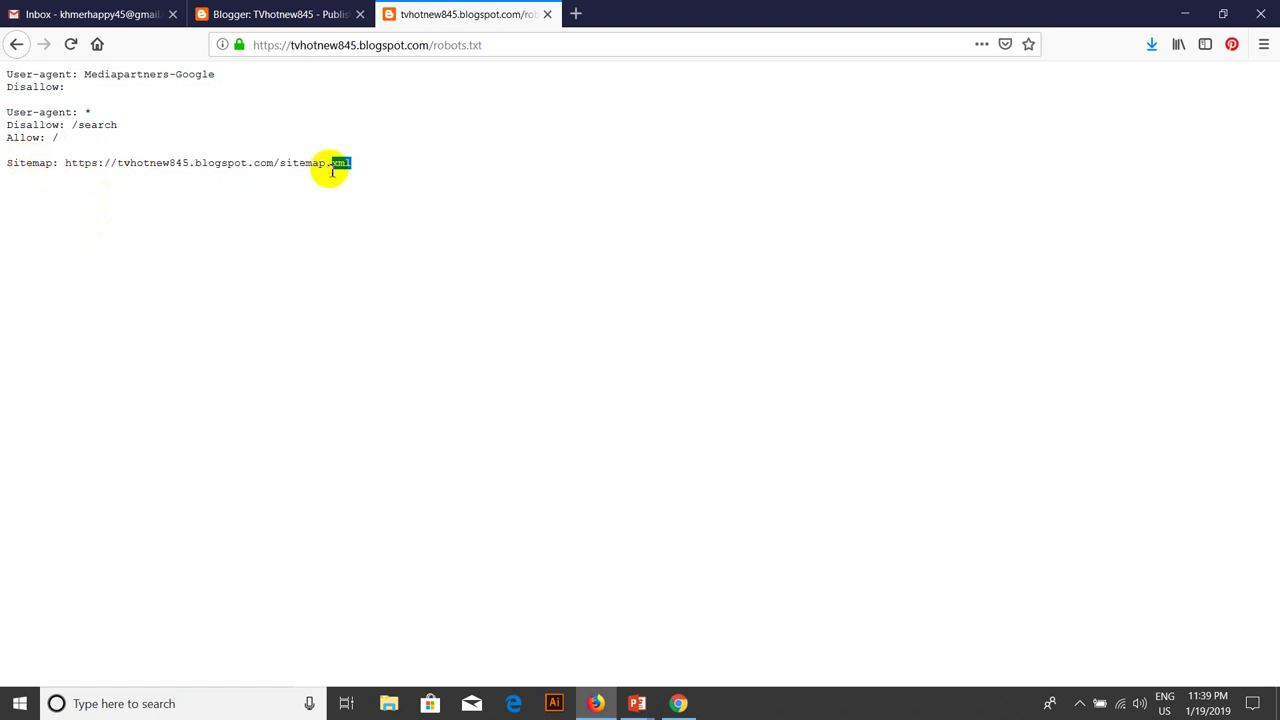
- Highlight the robots.txt ending of the page's address, checking back and forth against the Blogger dashboard
drag(484, 46, 437, 46)
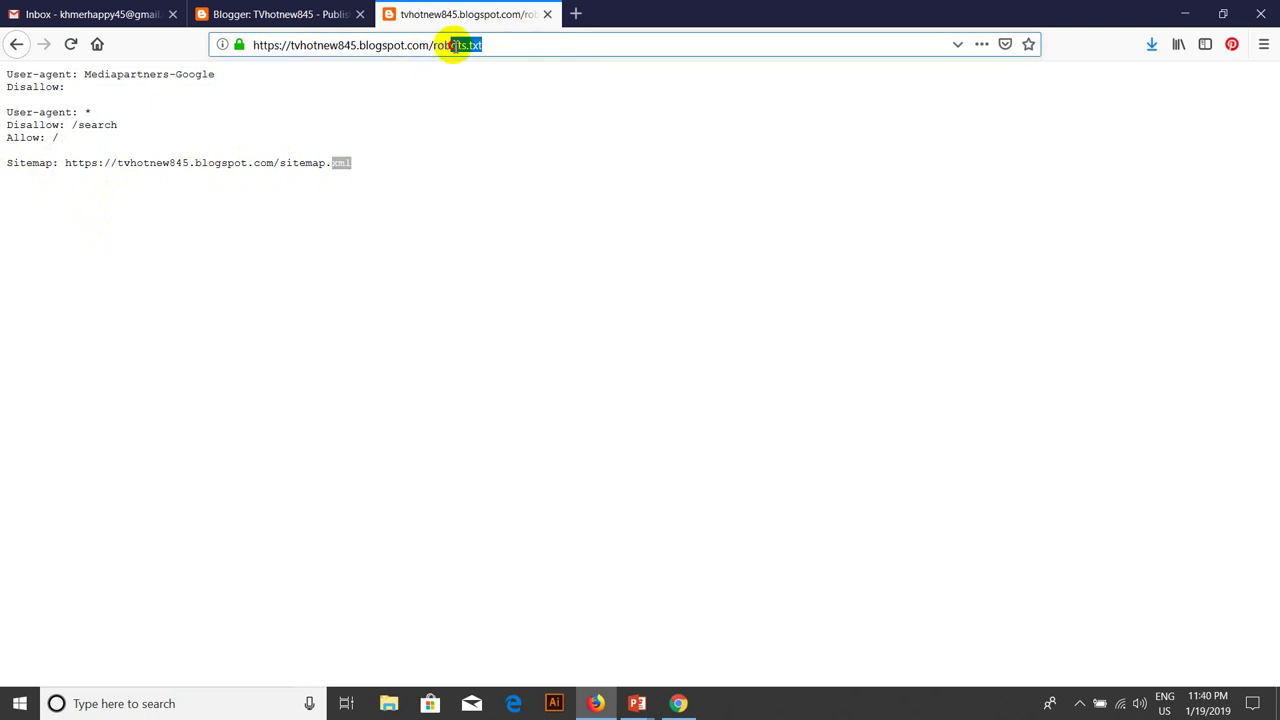
key(End)
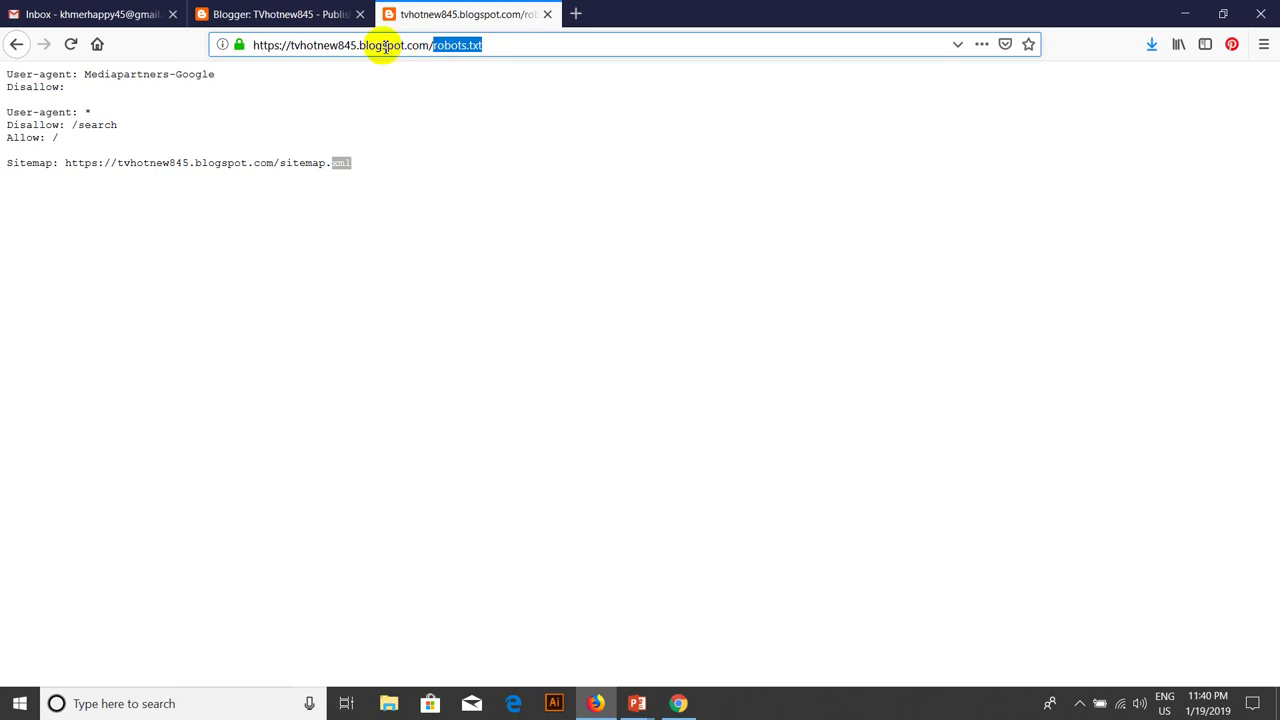
click(286, 14)
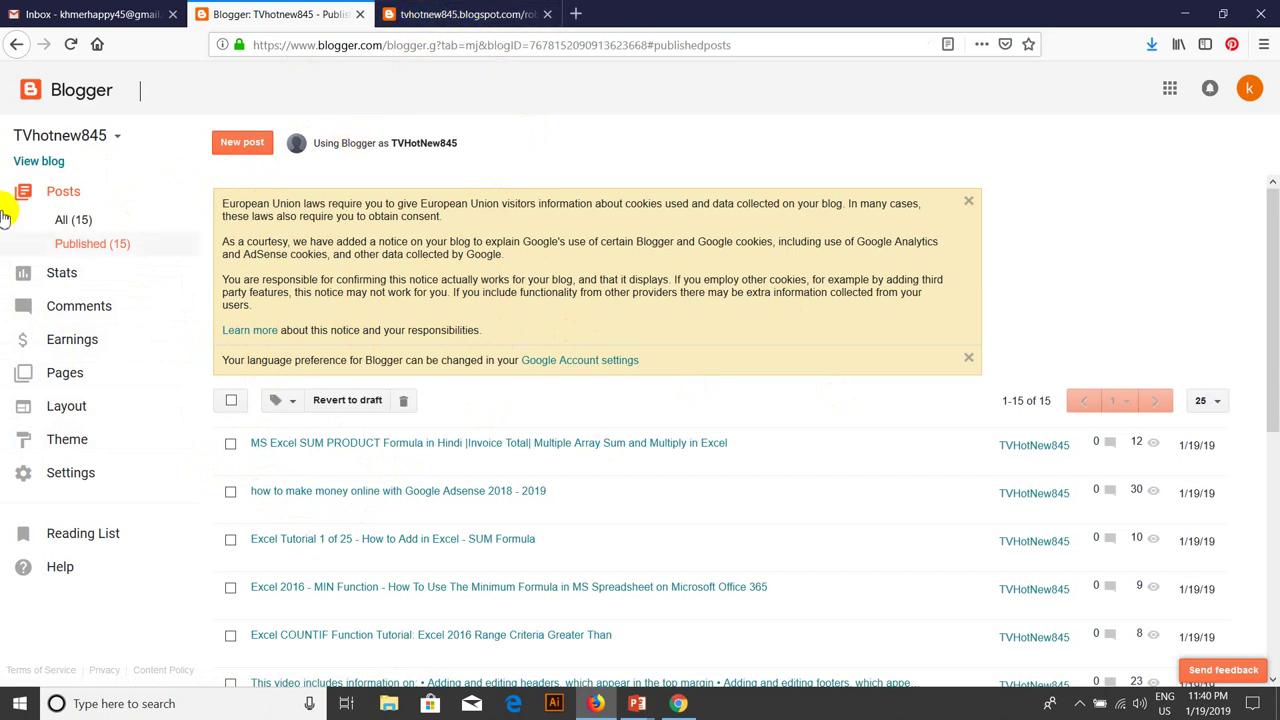
click(410, 30)
mouse_move(500, 46)
mouse_down()
mouse_move(447, 50)
mouse_move(480, 52)
mouse_up()
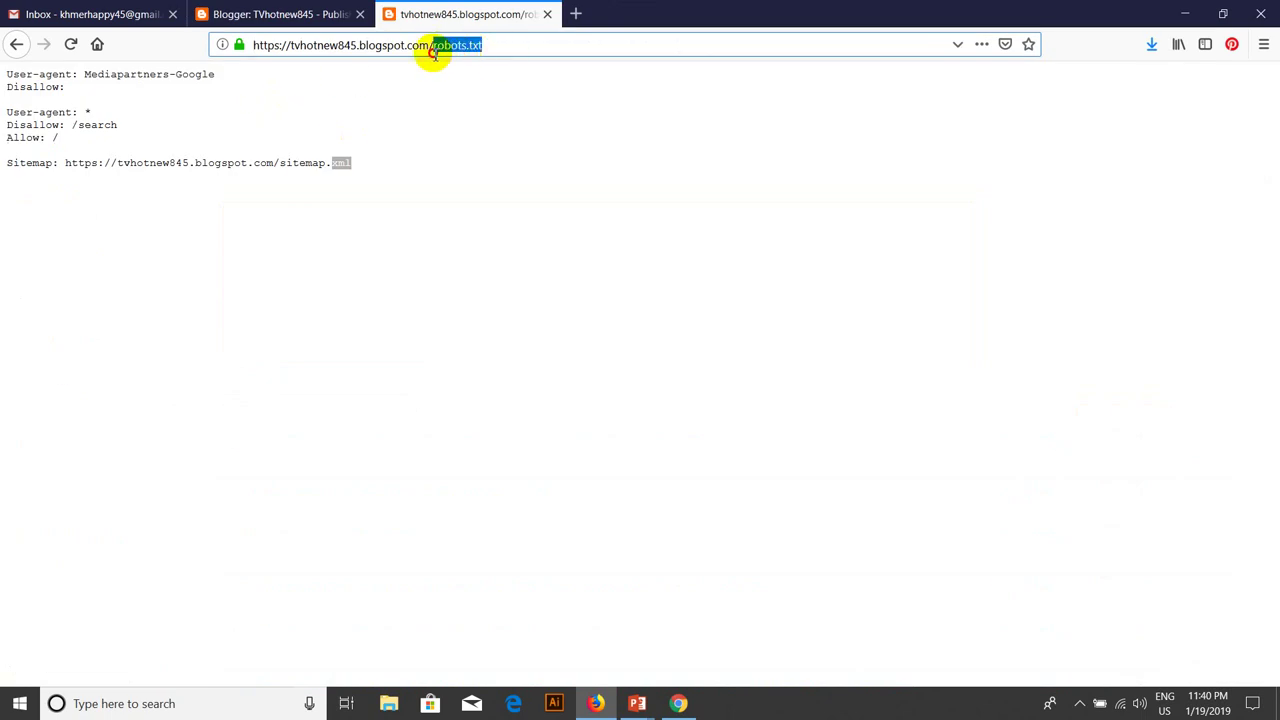
click(283, 14)
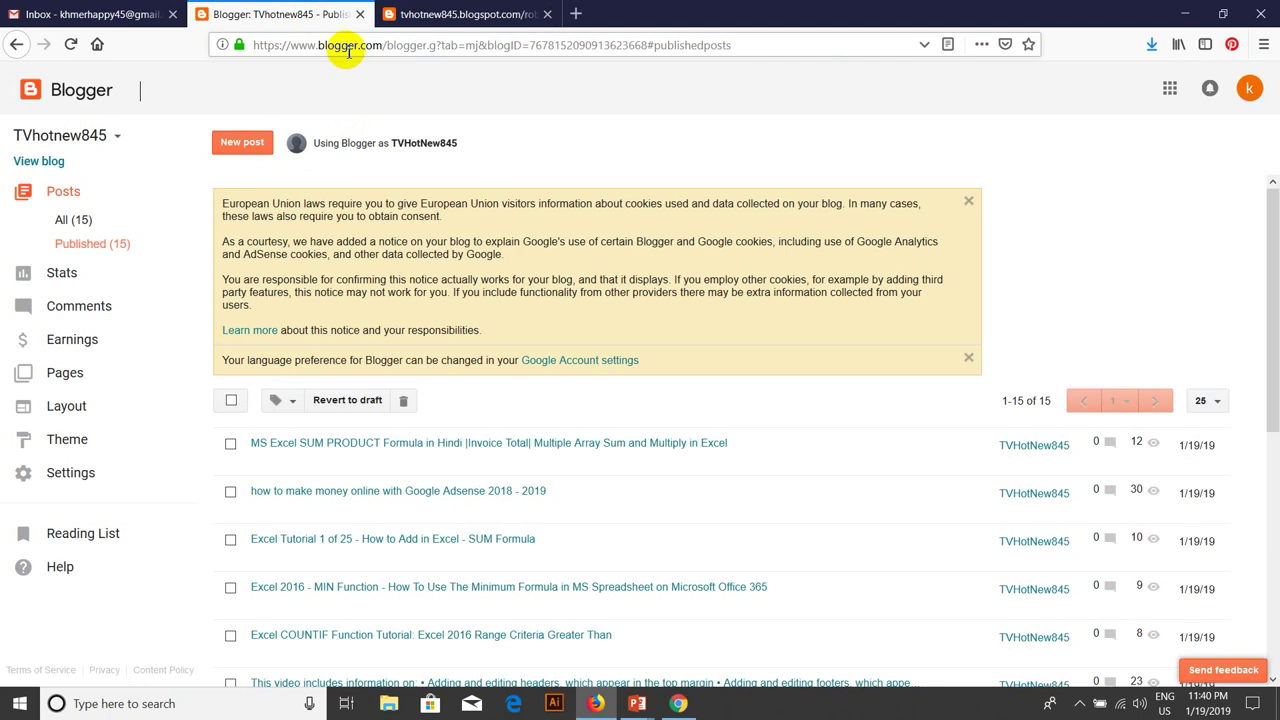
click(432, 14)
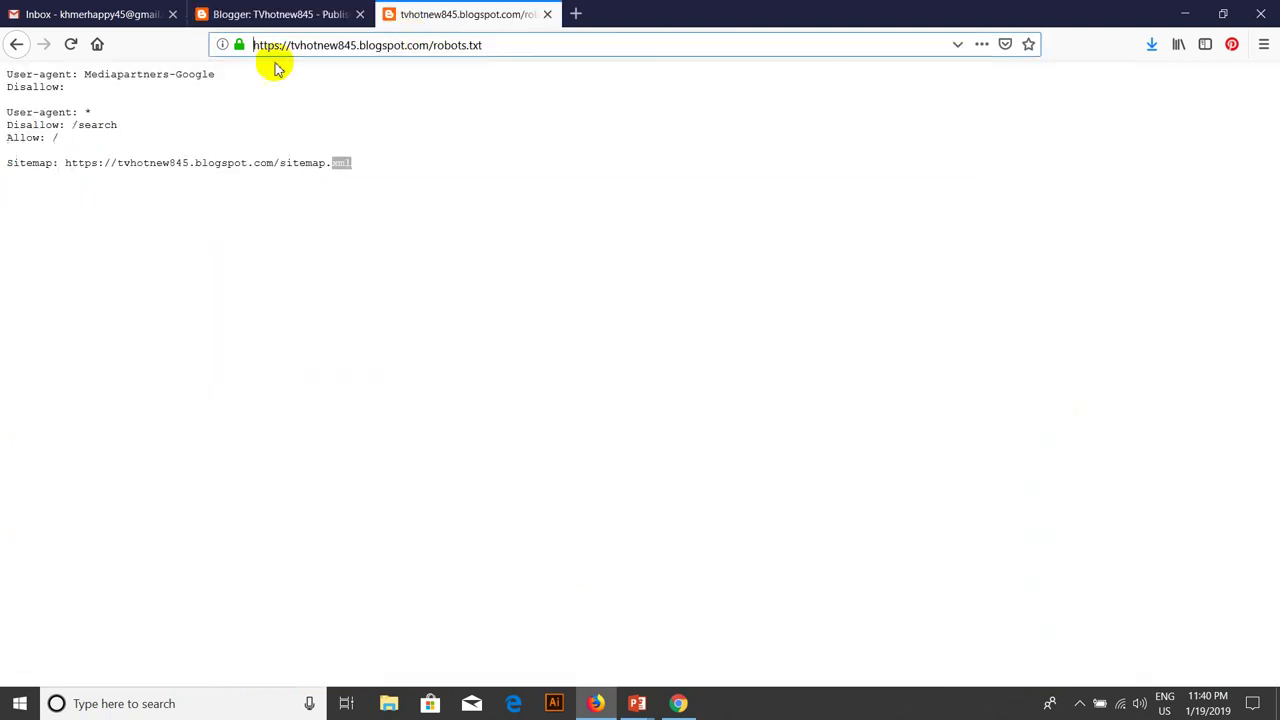
drag(493, 53, 438, 54)
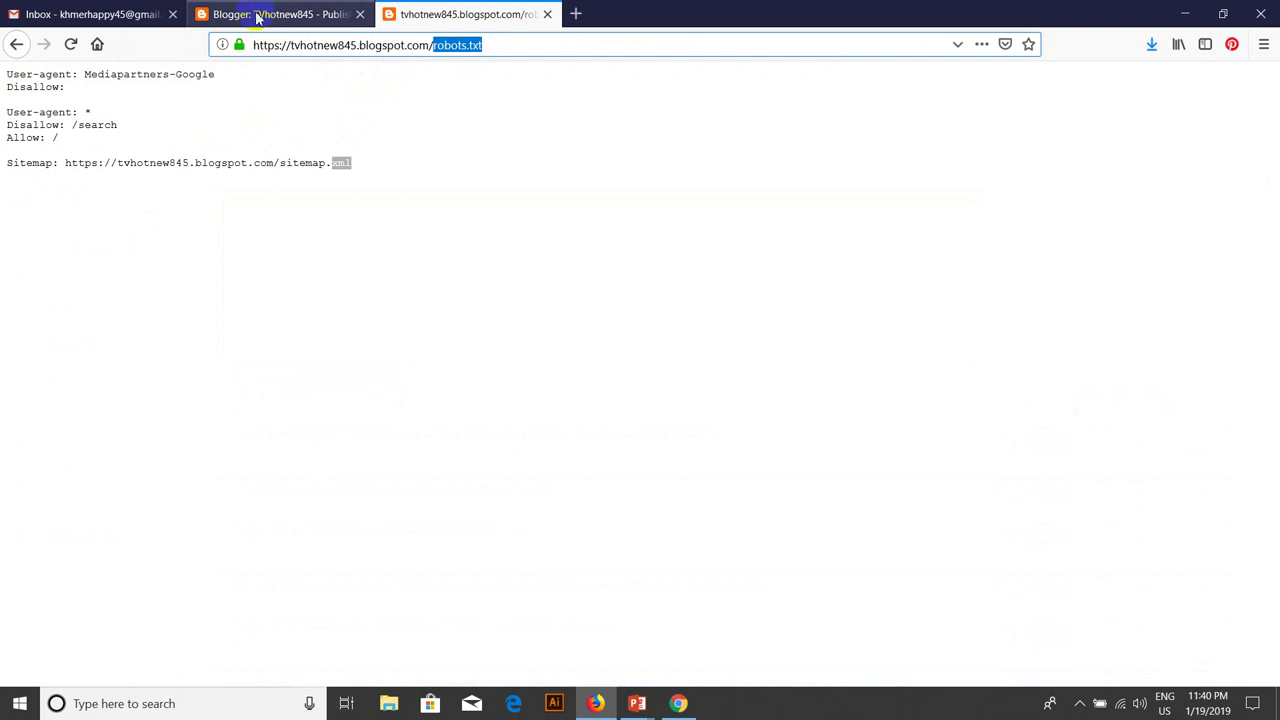
- Return to the Blogger dashboard and open the blog's Basic settings, viewing the Publishing, HTTPS and Permissions sections
click(262, 12)
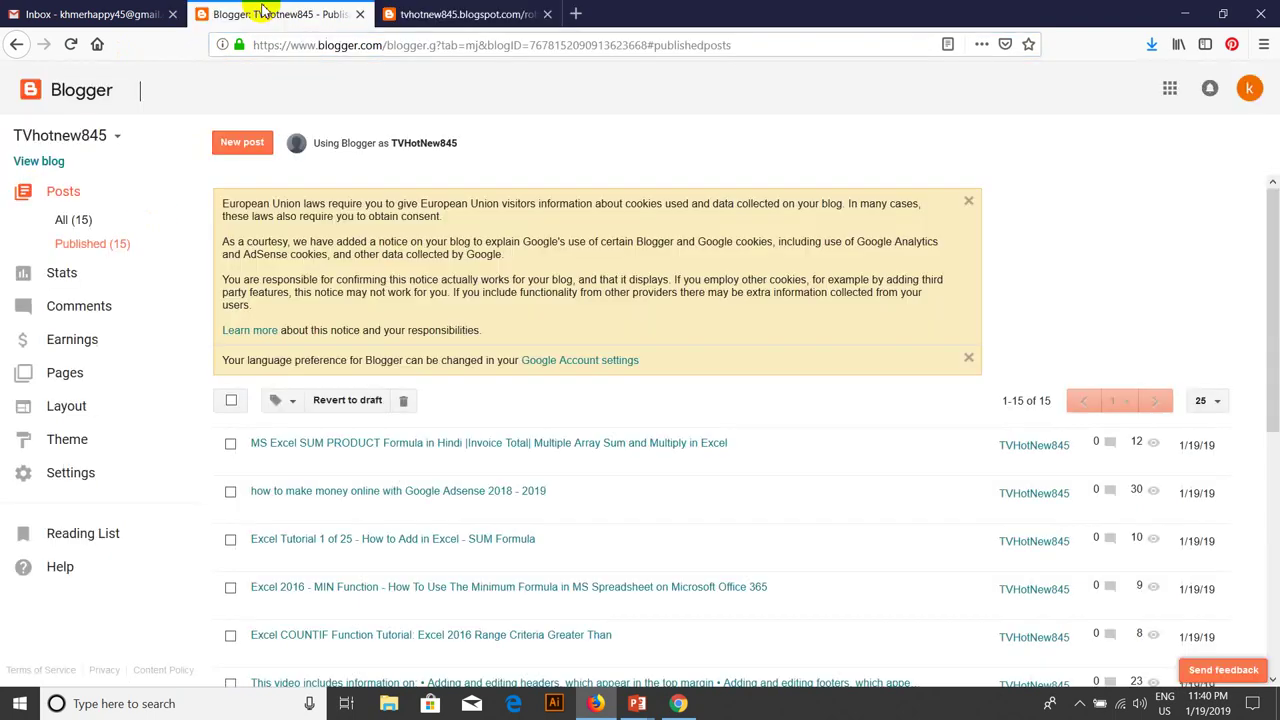
click(64, 474)
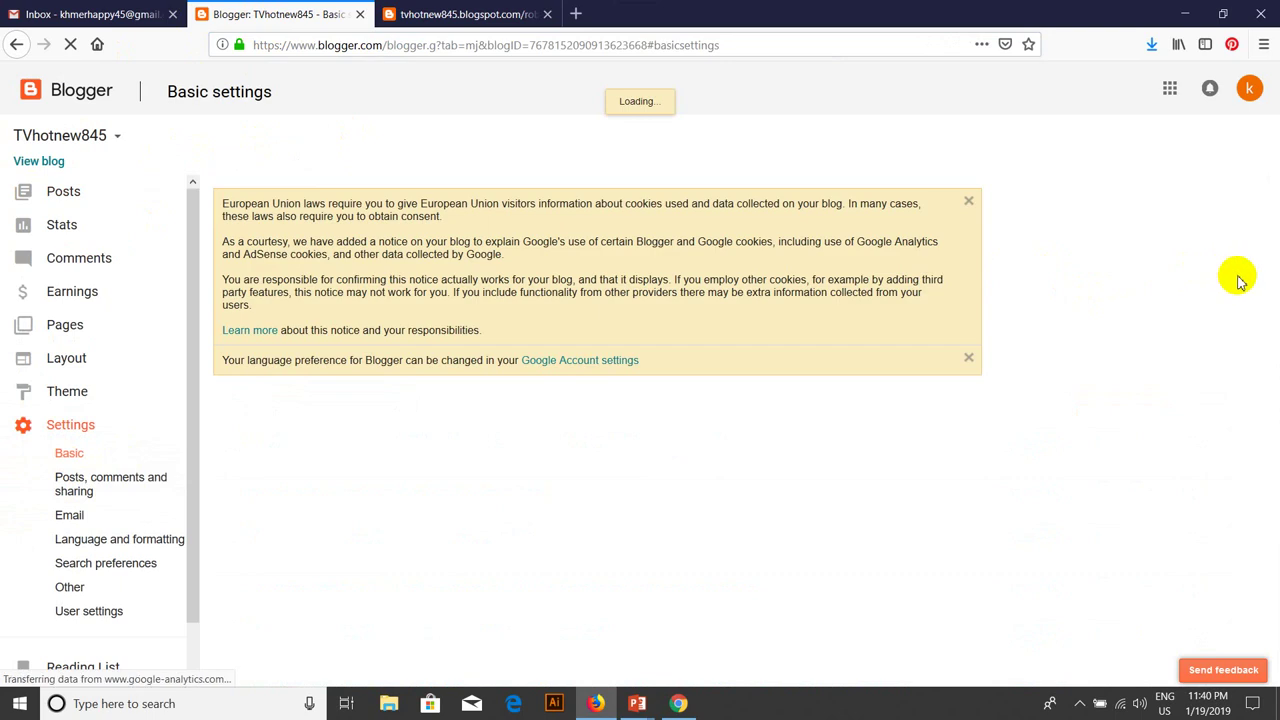
drag(1268, 268, 1272, 520)
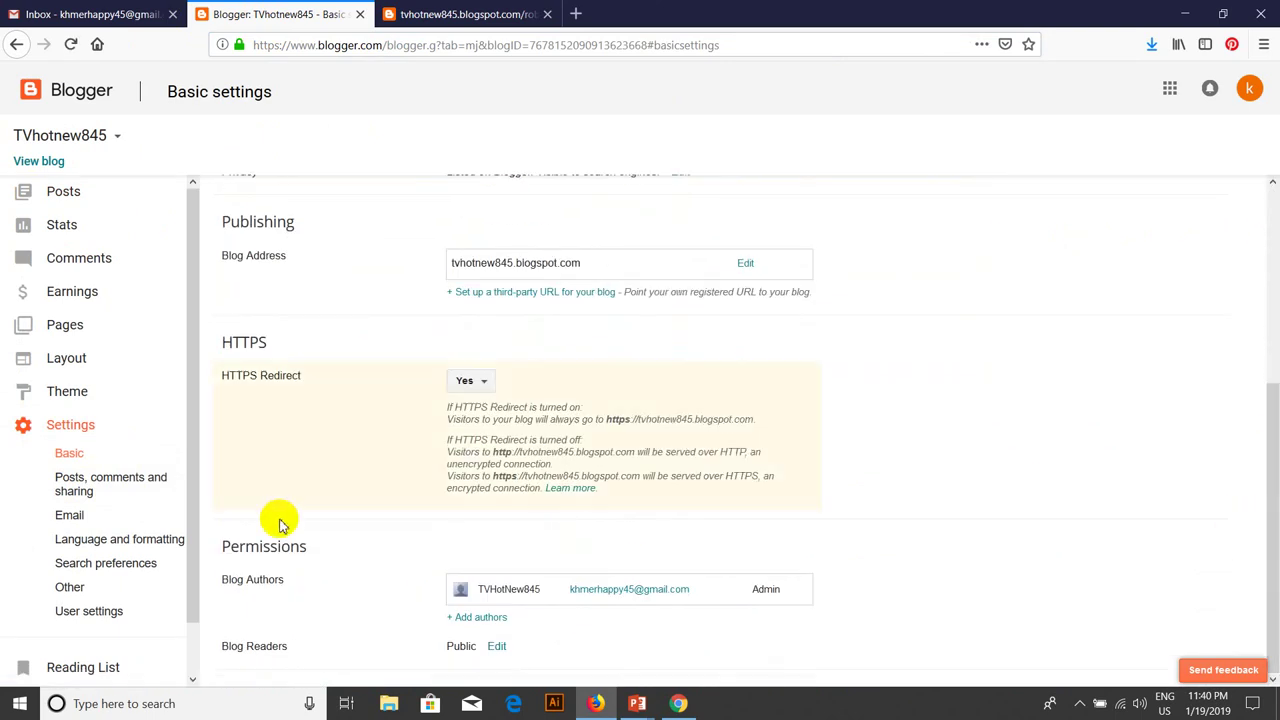
- Open the blog's Search preferences and enable custom robots.txt content under Crawlers and indexing
click(77, 566)
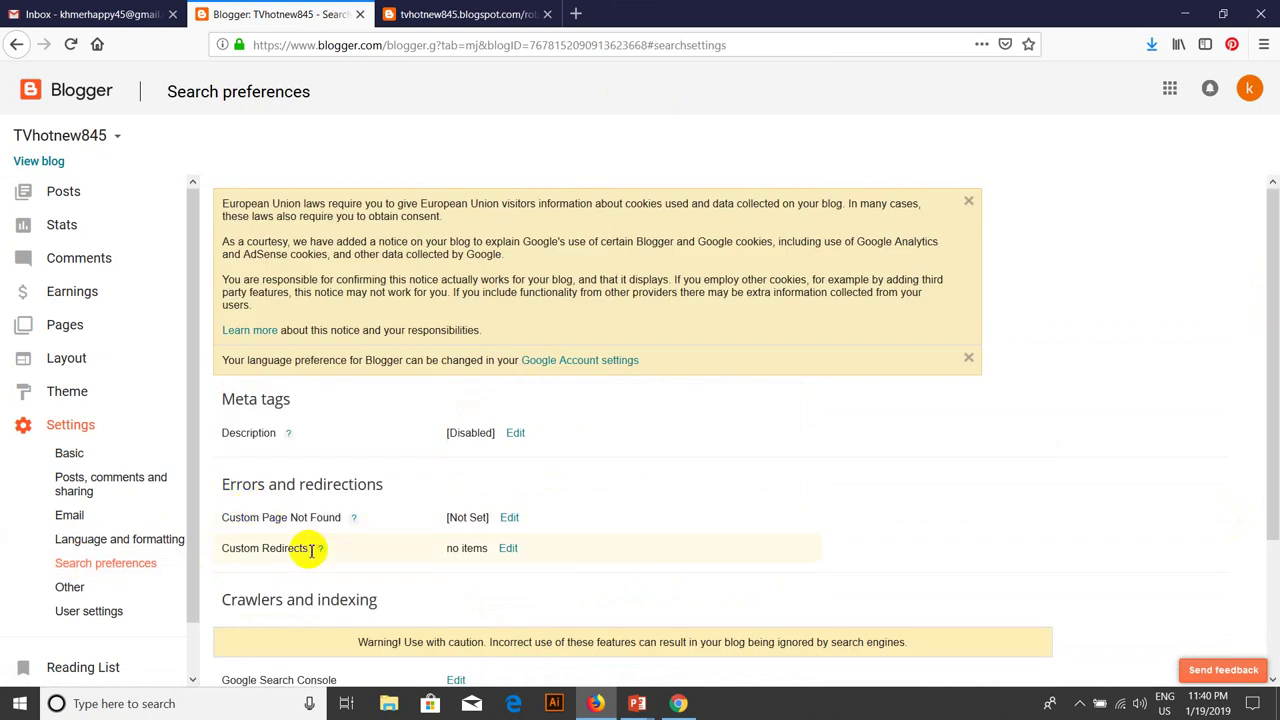
drag(1273, 435, 1273, 592)
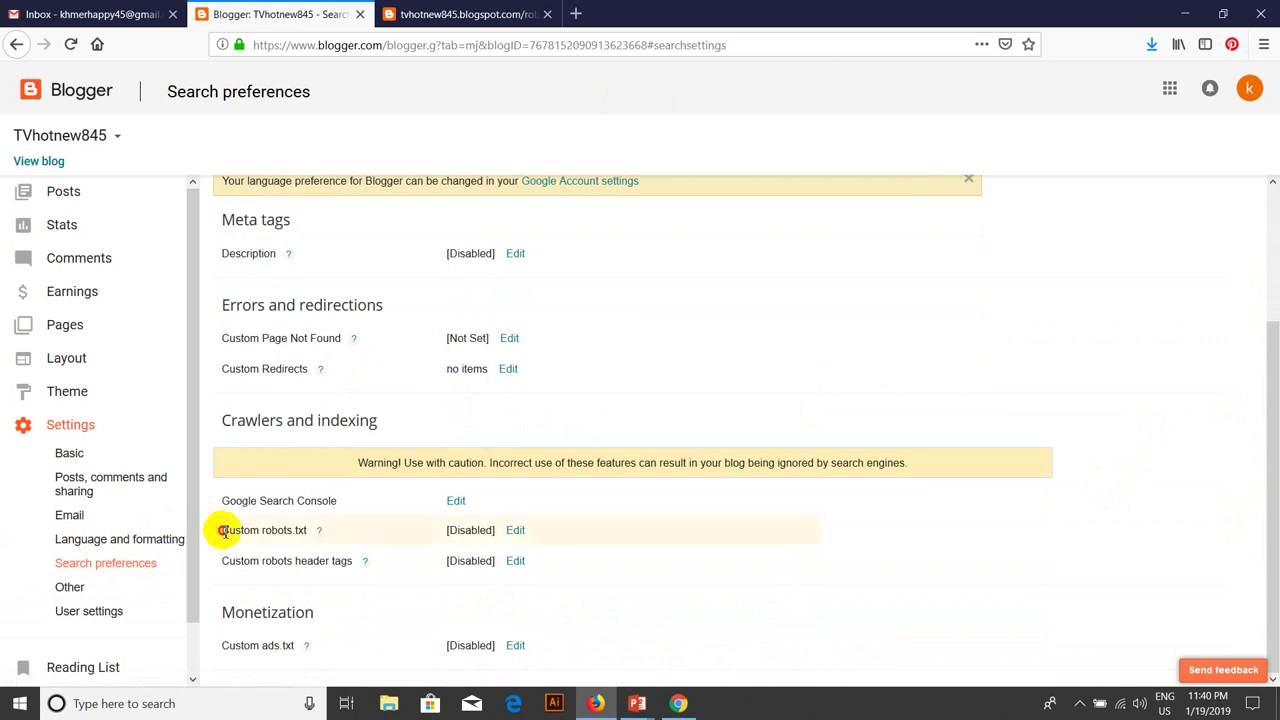
drag(223, 530, 302, 531)
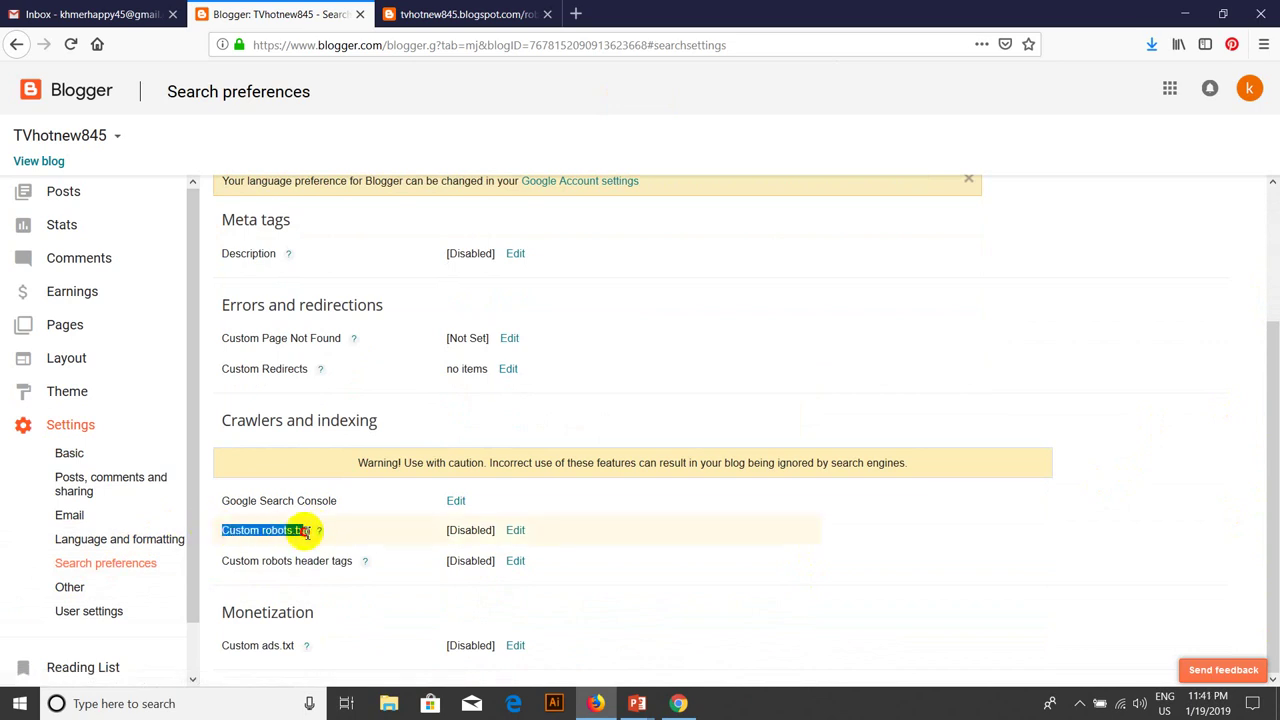
click(518, 531)
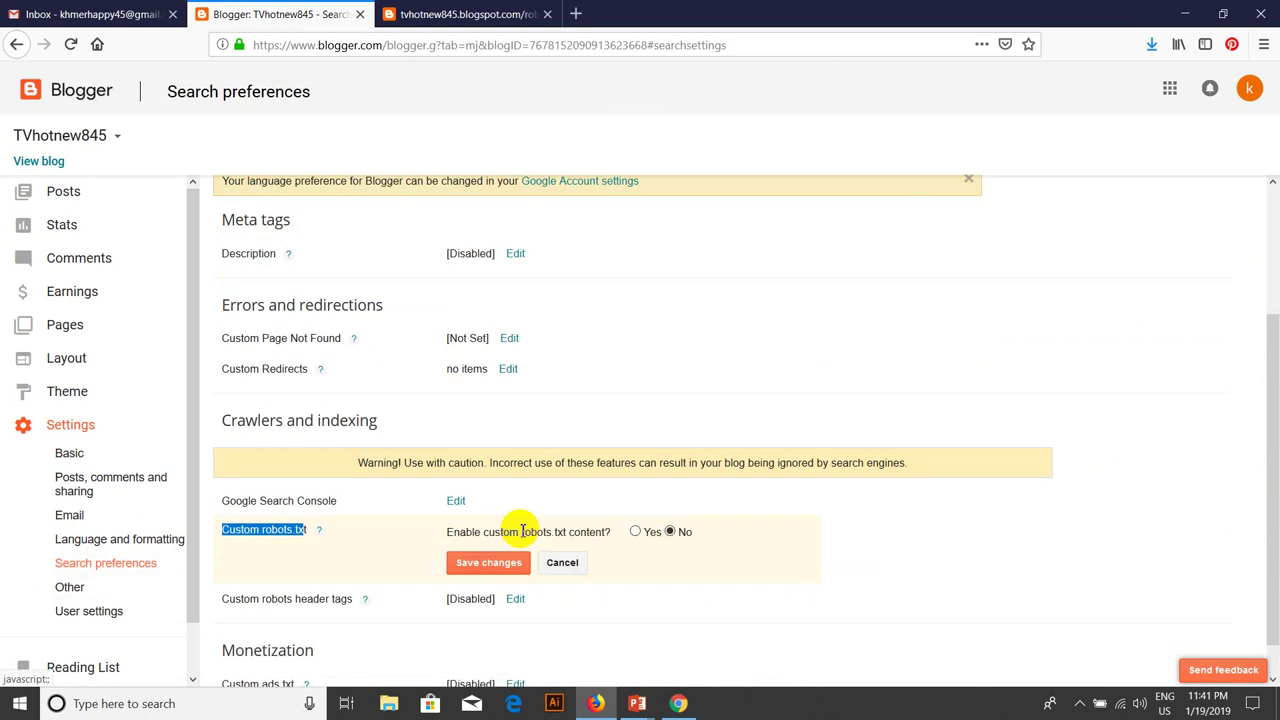
click(636, 532)
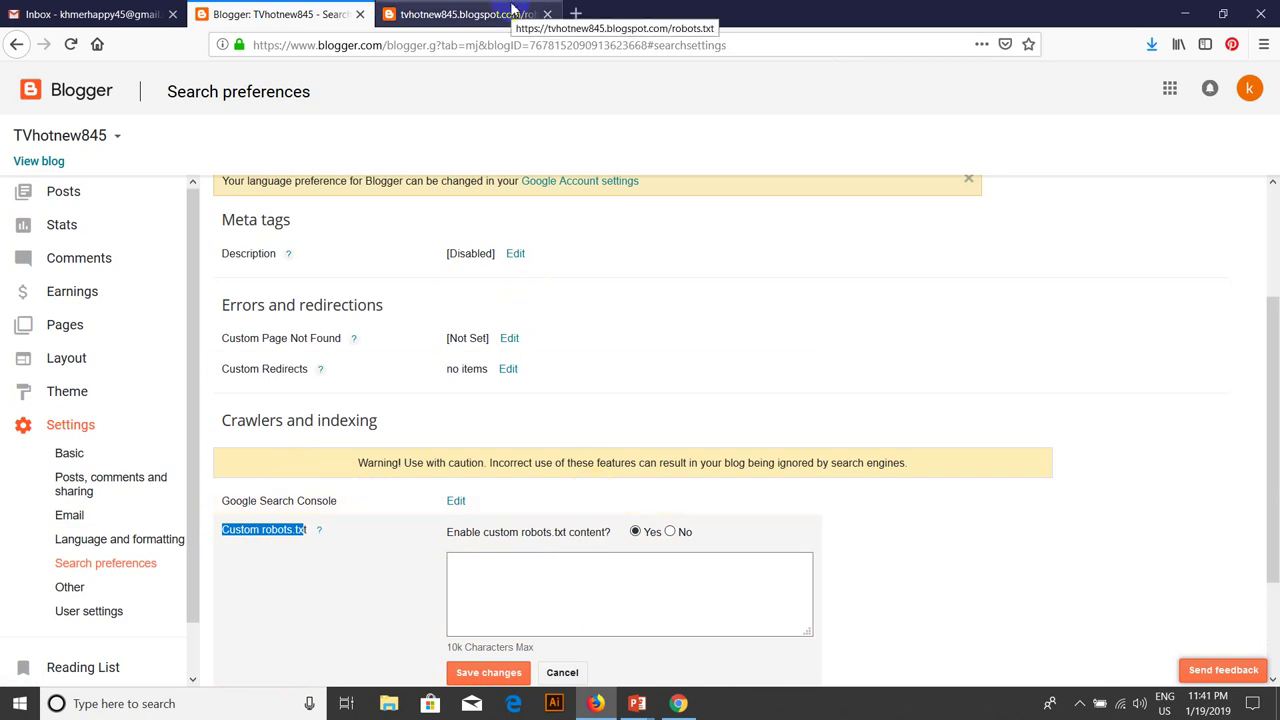
- Return to the blog's robots.txt page and highlight its rules, especially the Mediapartners-Google user-agent and its Disallow line
click(452, 14)
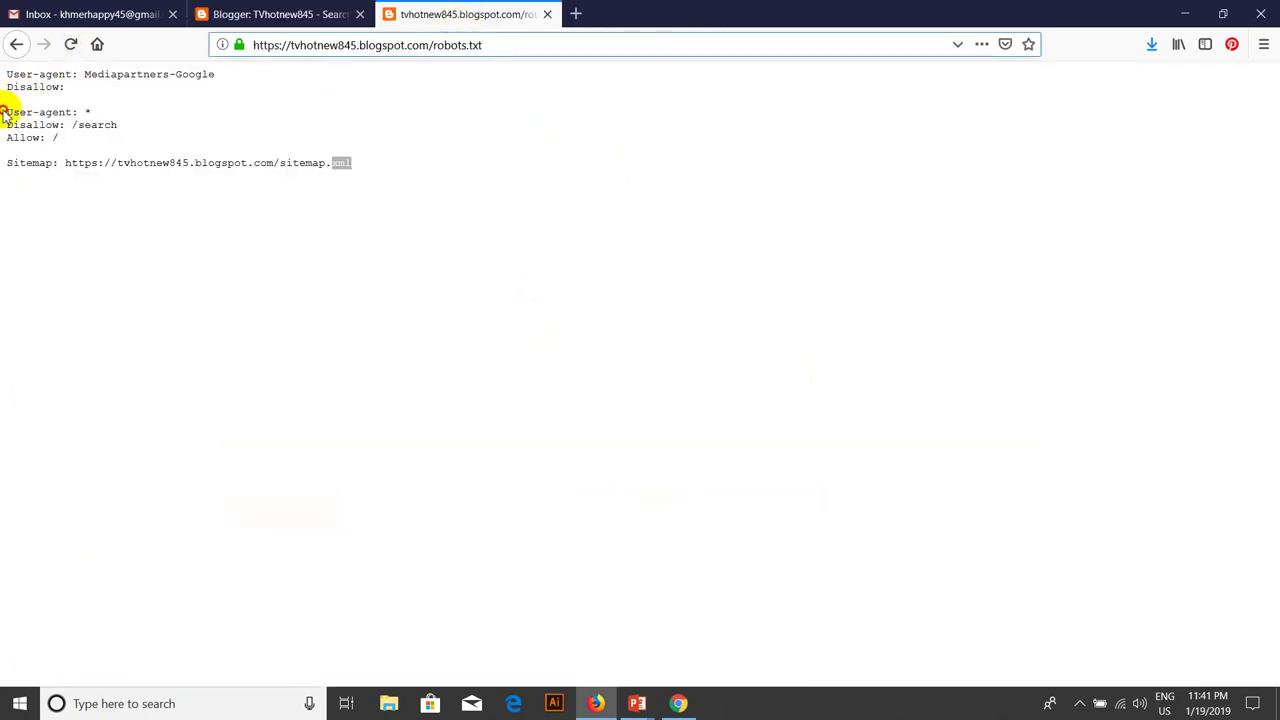
drag(3, 112, 389, 185)
click(387, 178)
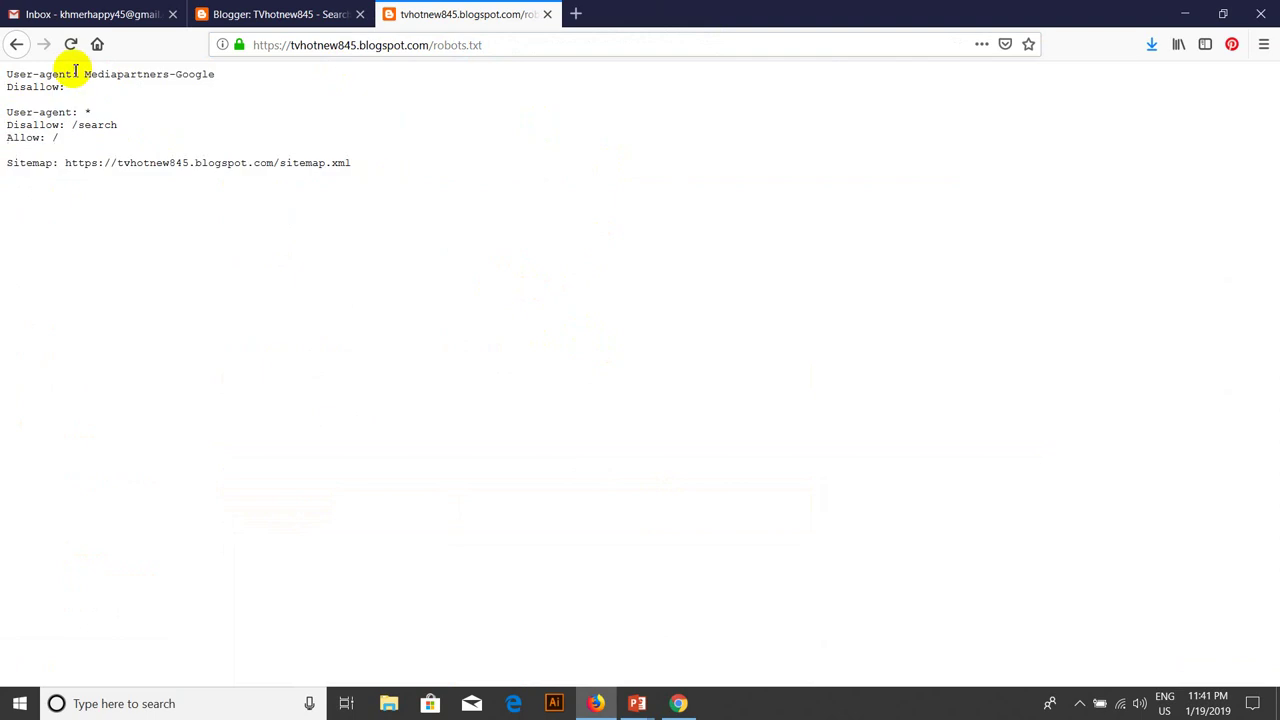
drag(70, 87, 3, 79)
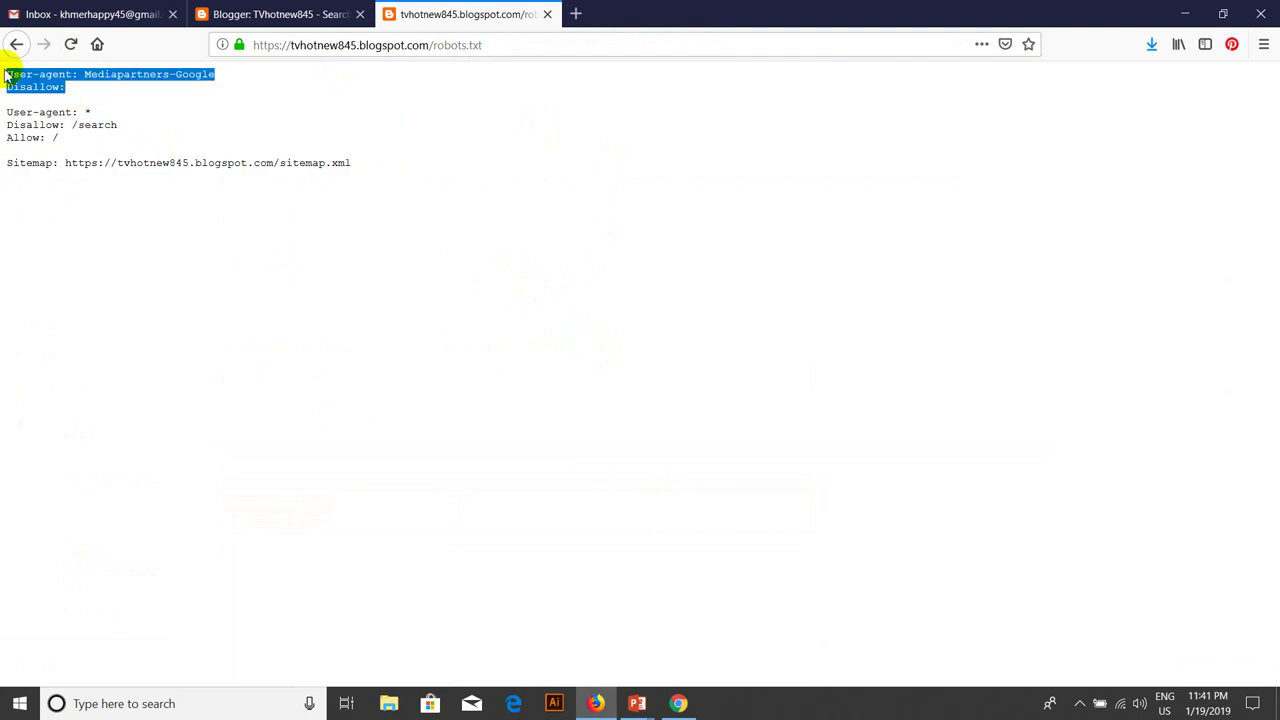
click(195, 123)
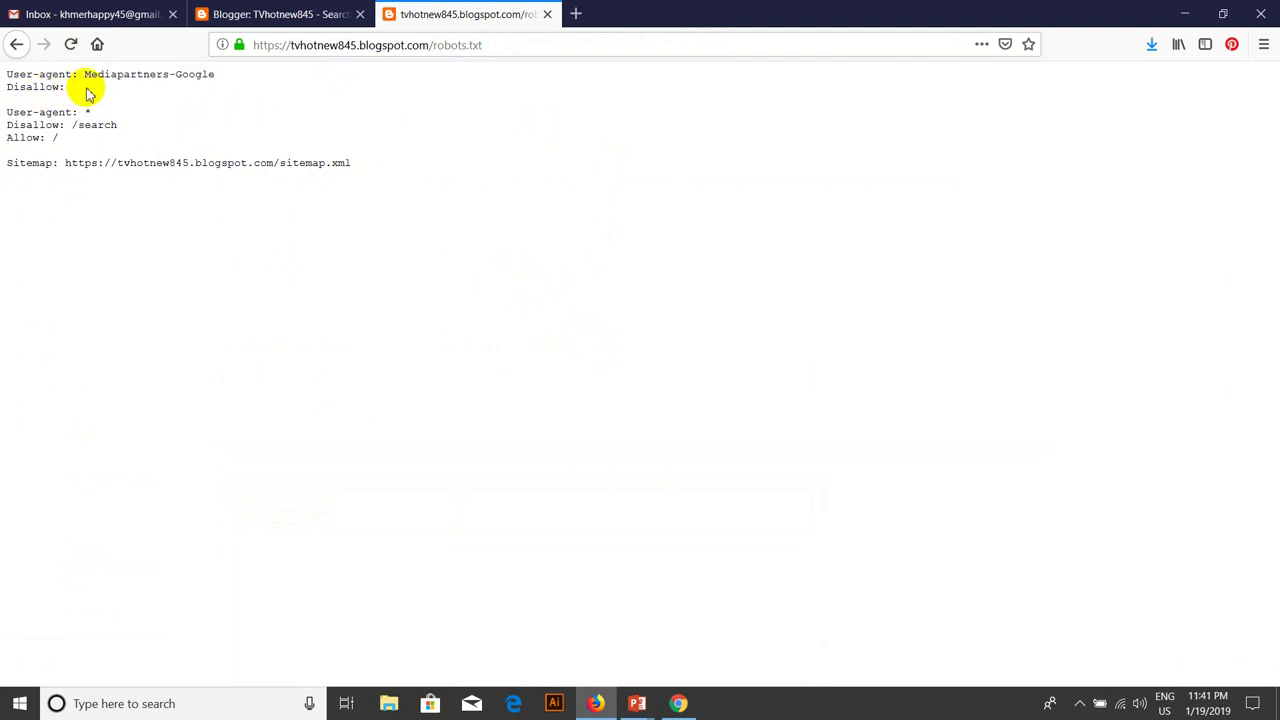
drag(83, 87, 5, 74)
click(85, 88)
drag(85, 88, 5, 80)
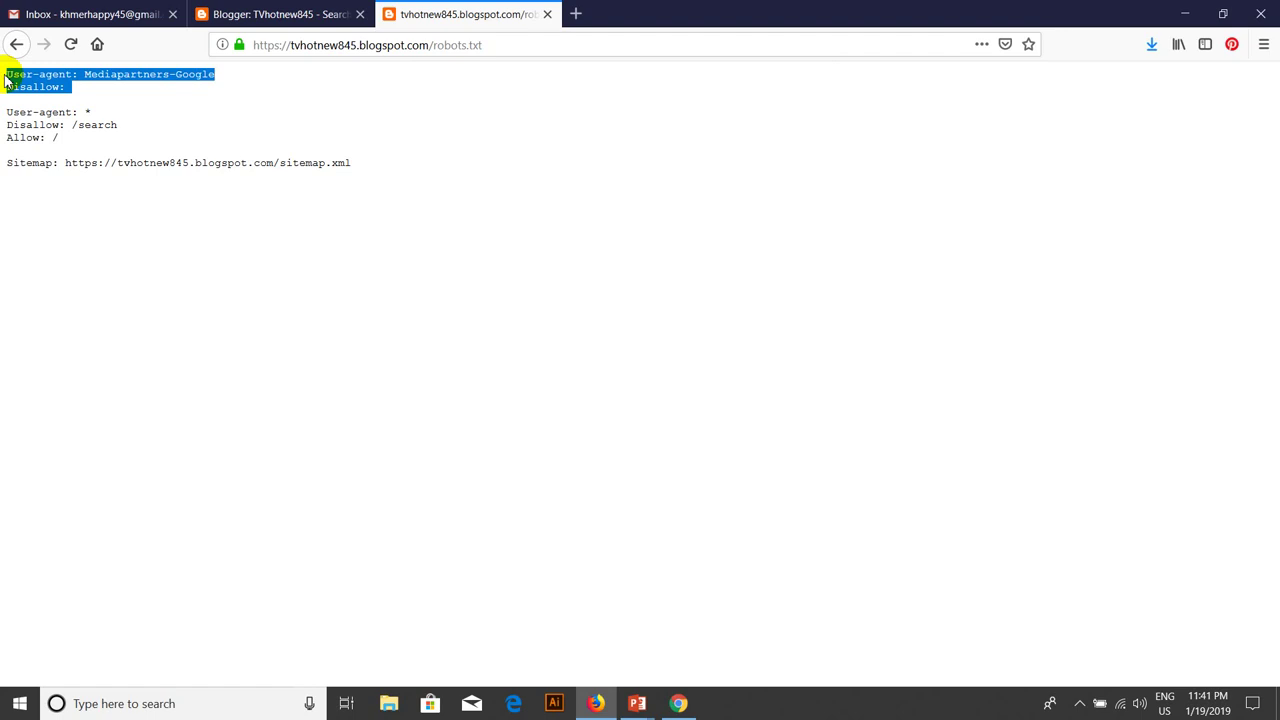
click(80, 91)
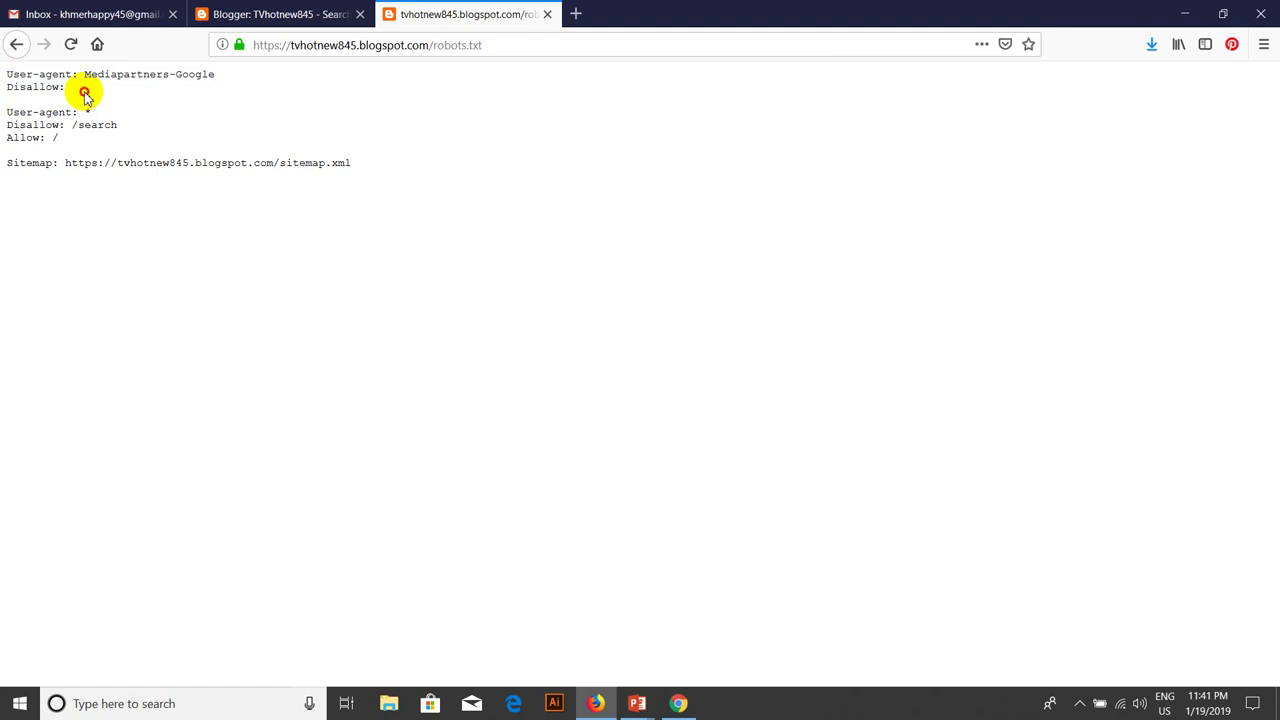
- Copy the rules from "User-agent: *" through the Sitemap line into Blogger's custom robots.txt content and save the changes
drag(80, 91, 3, 115)
right_click(27, 114)
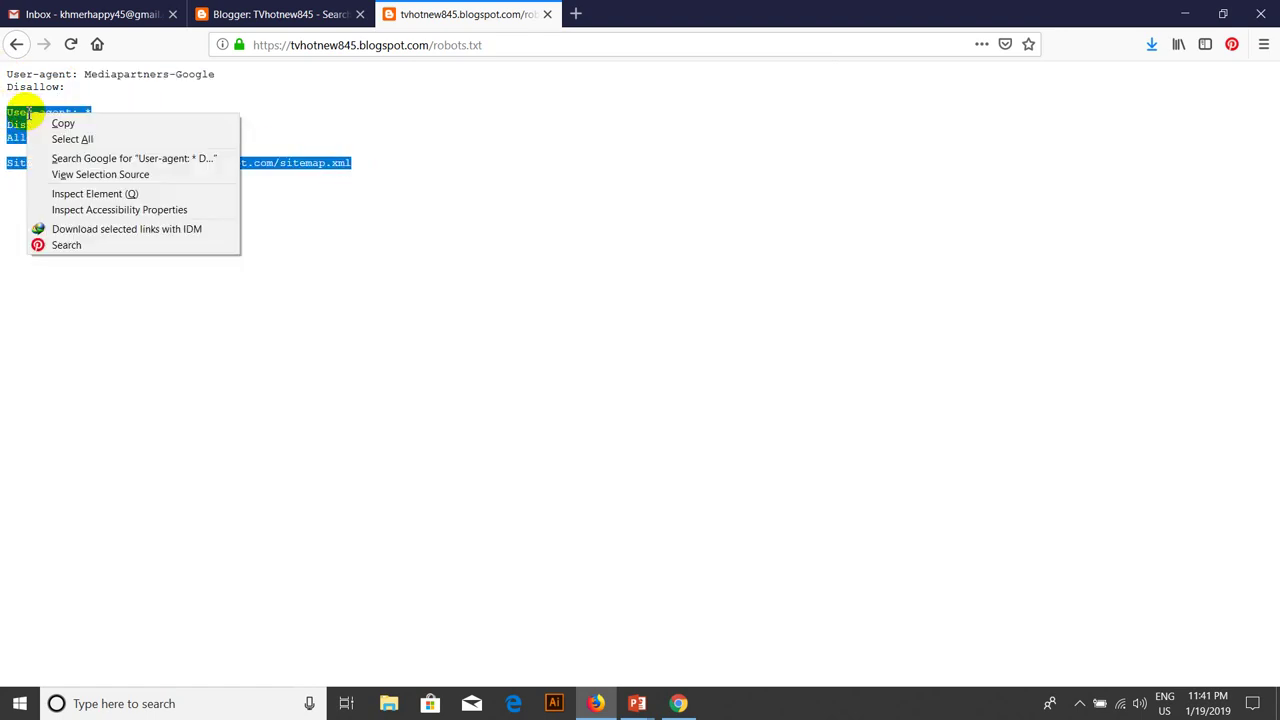
click(70, 125)
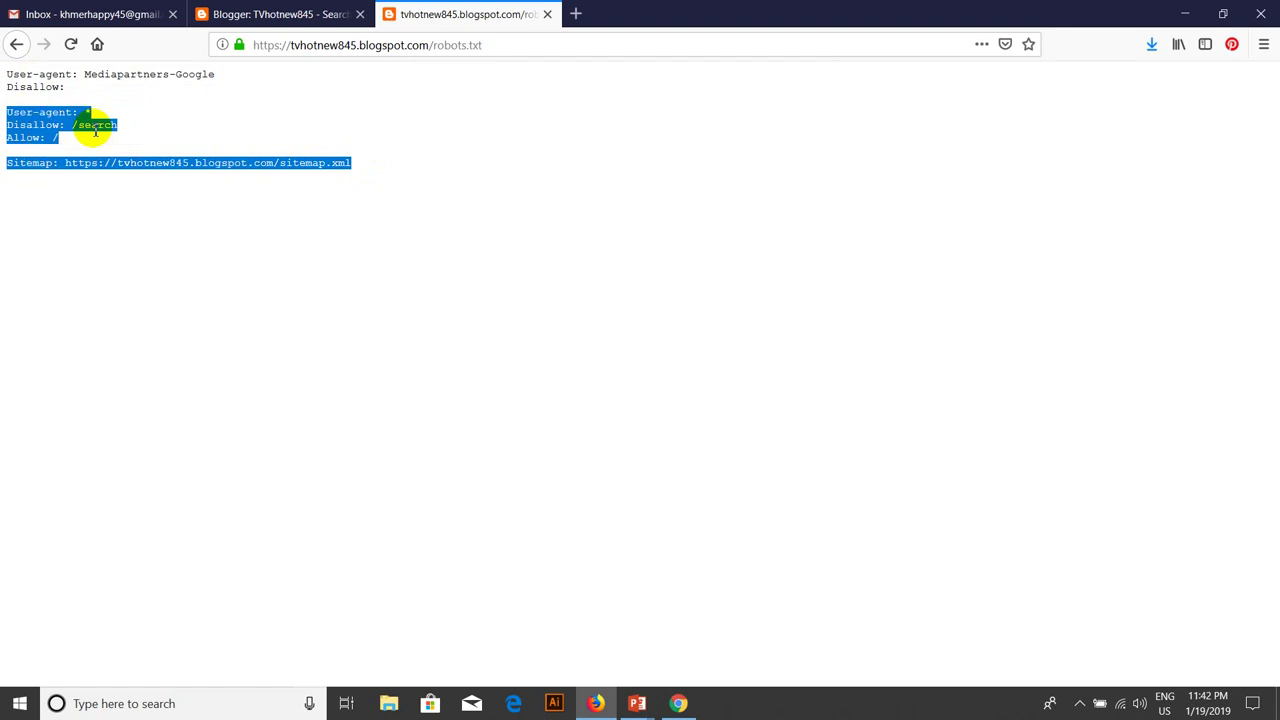
click(310, 14)
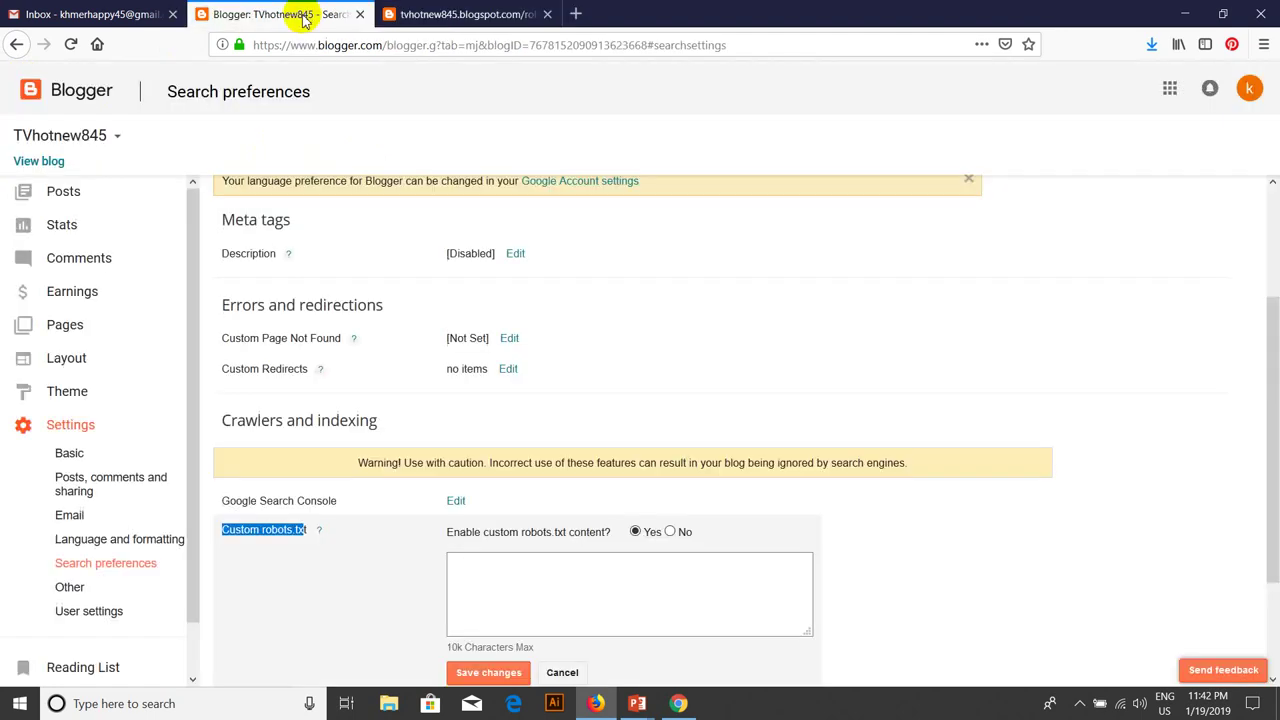
click(504, 563)
right_click(504, 562)
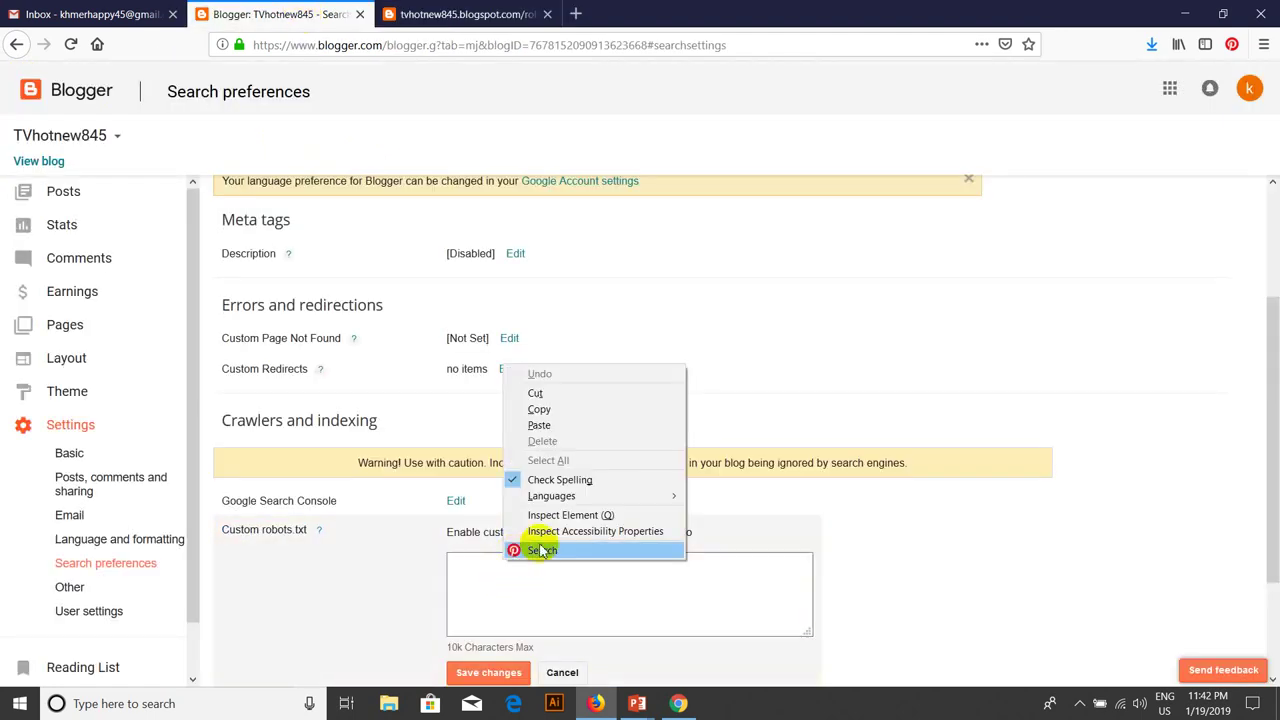
click(545, 425)
drag(737, 610, 434, 543)
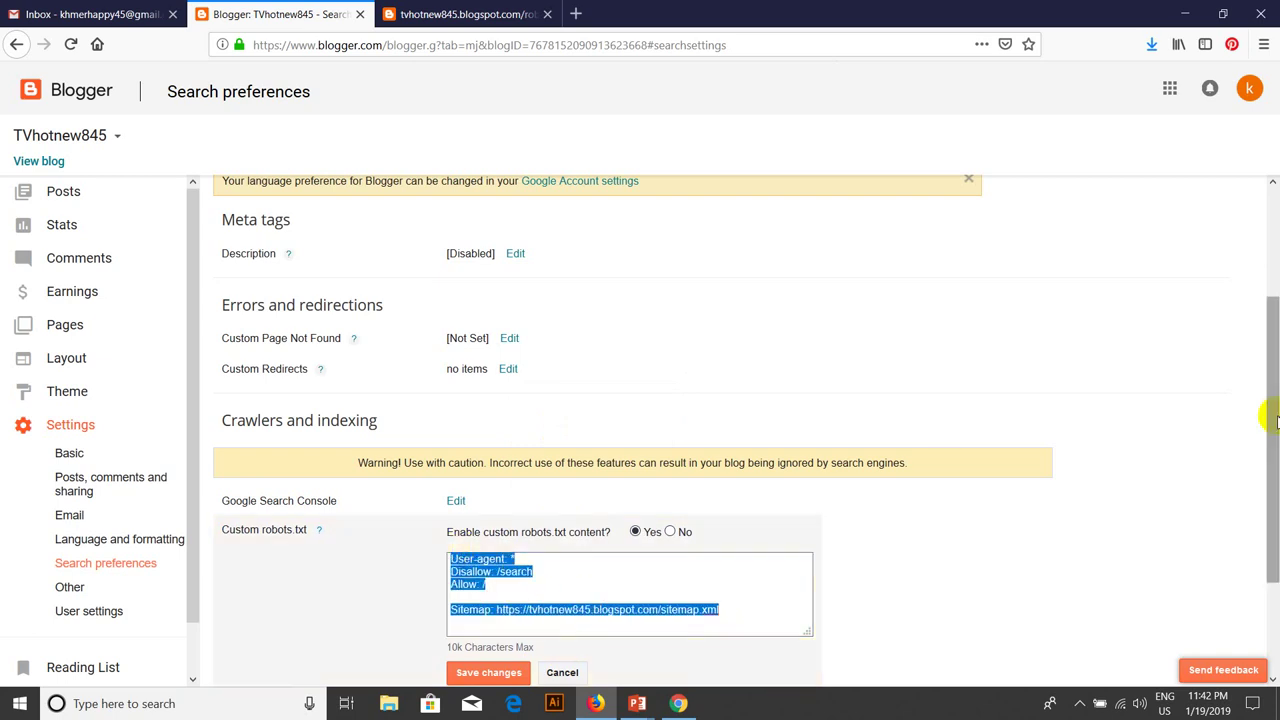
scroll(1267, 410, down, 3)
click(495, 527)
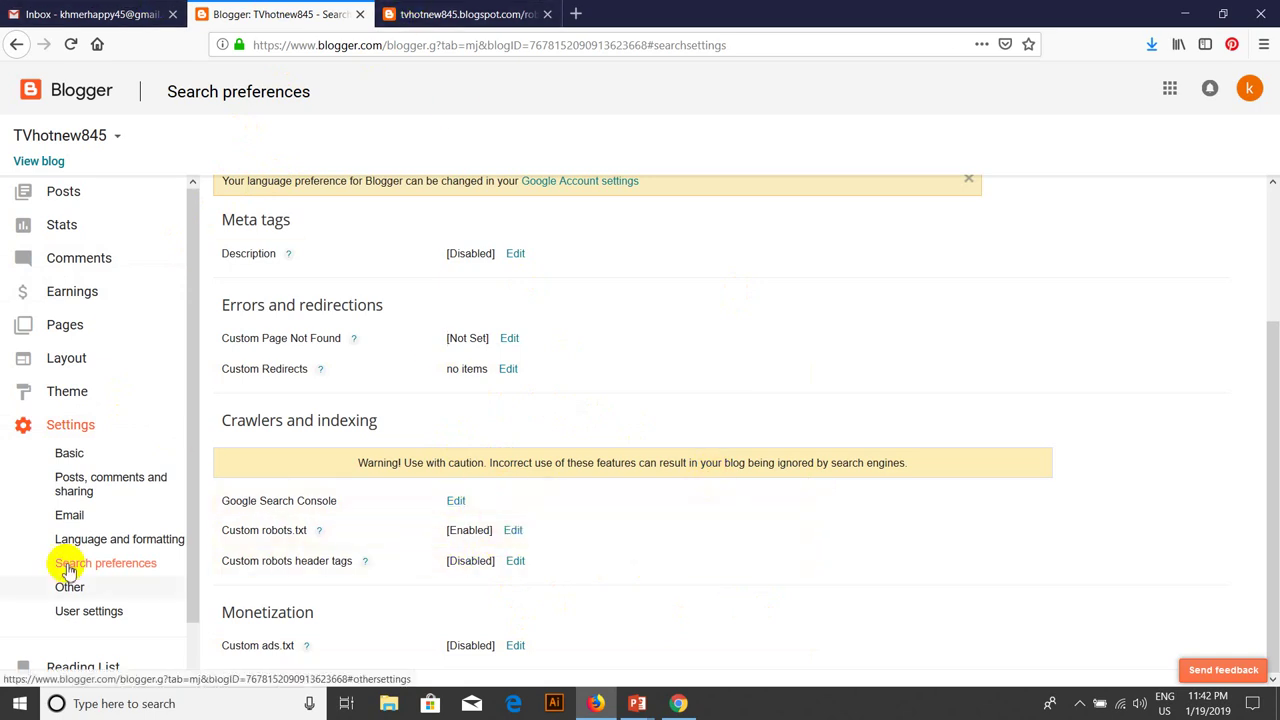
- Replace the custom robots.txt content with the complete text of the blog's robots.txt page, including the Mediapartners-Google lines
click(512, 533)
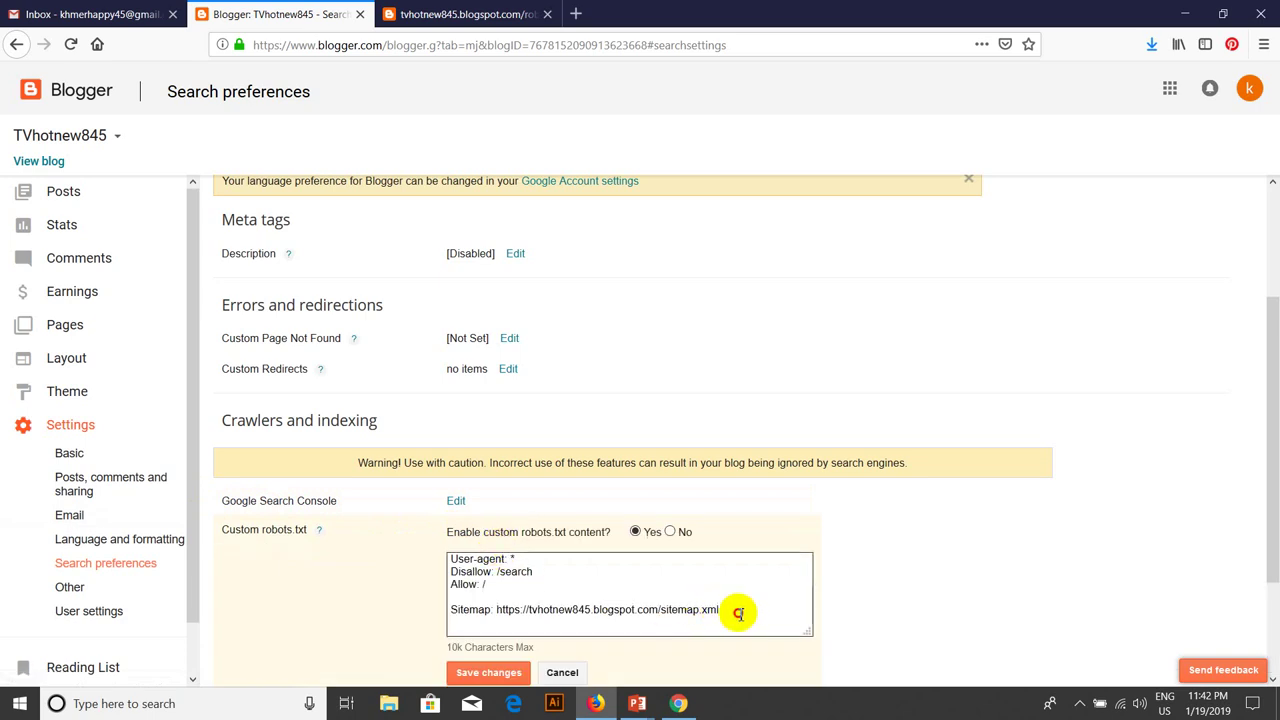
key(ctrl+a)
click(569, 595)
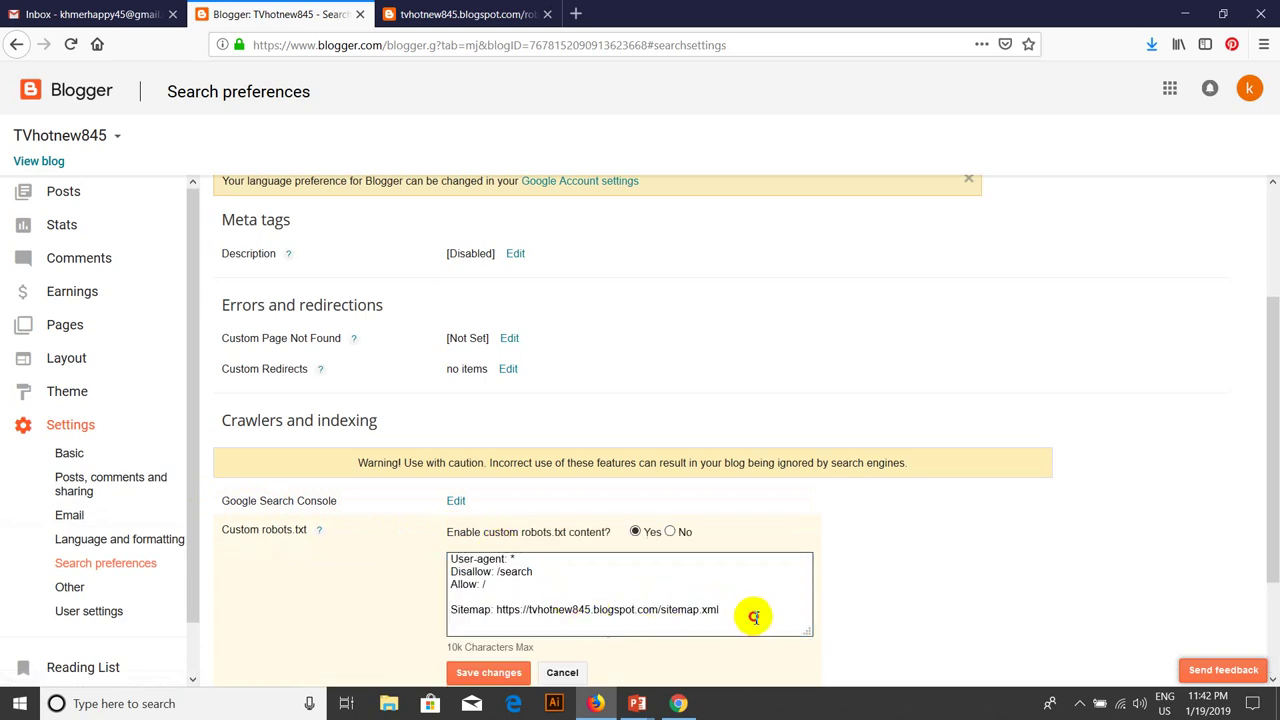
drag(751, 617, 465, 571)
drag(718, 610, 443, 543)
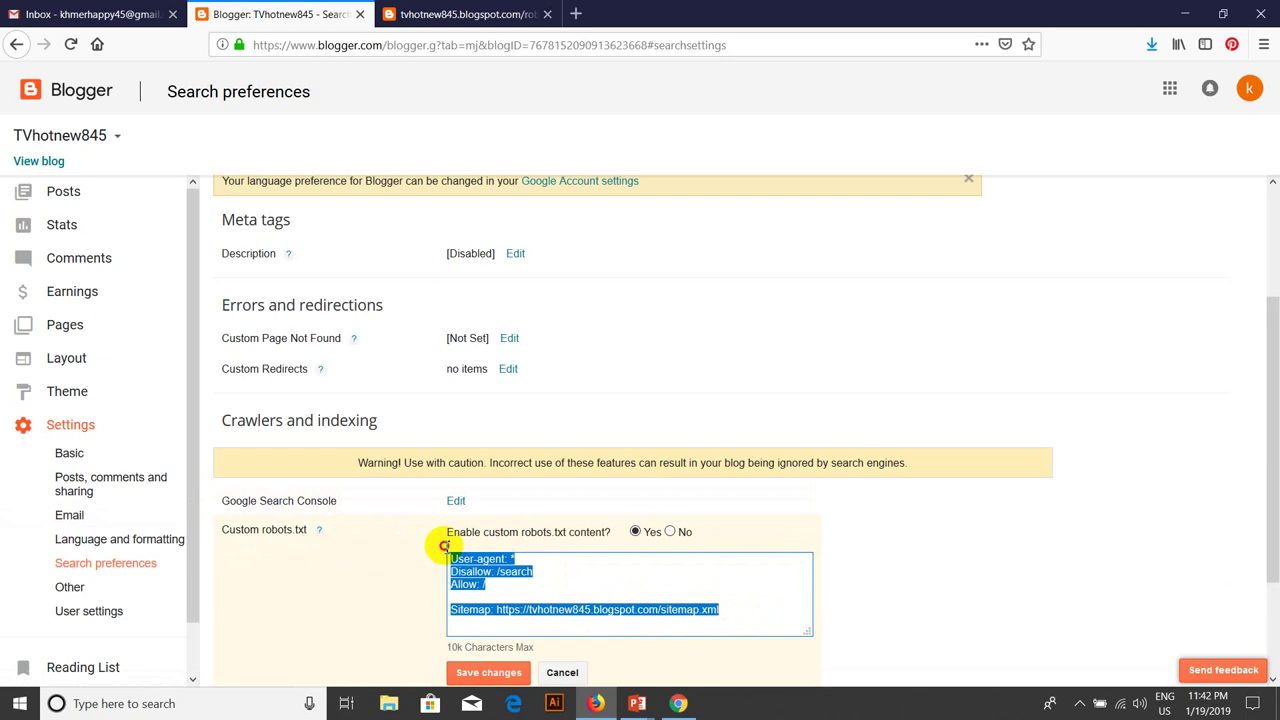
click(420, 14)
drag(352, 163, 6, 163)
drag(2, 60, 6, 34)
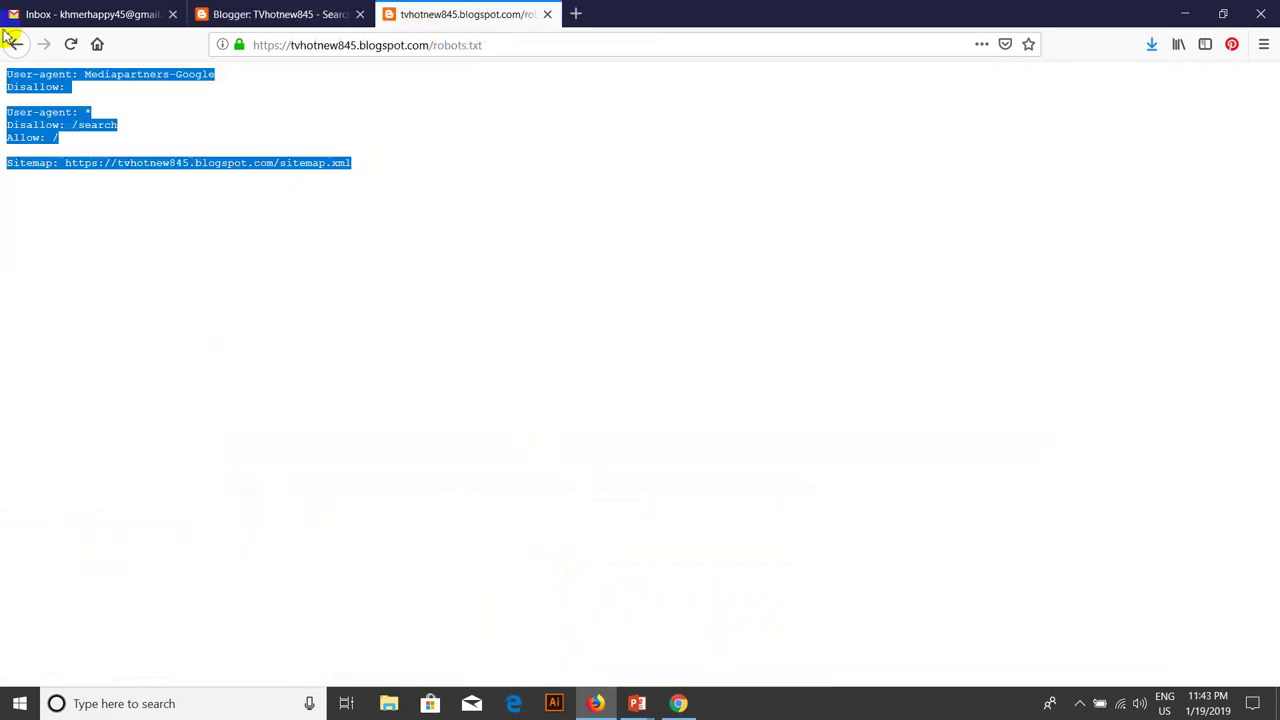
click(285, 14)
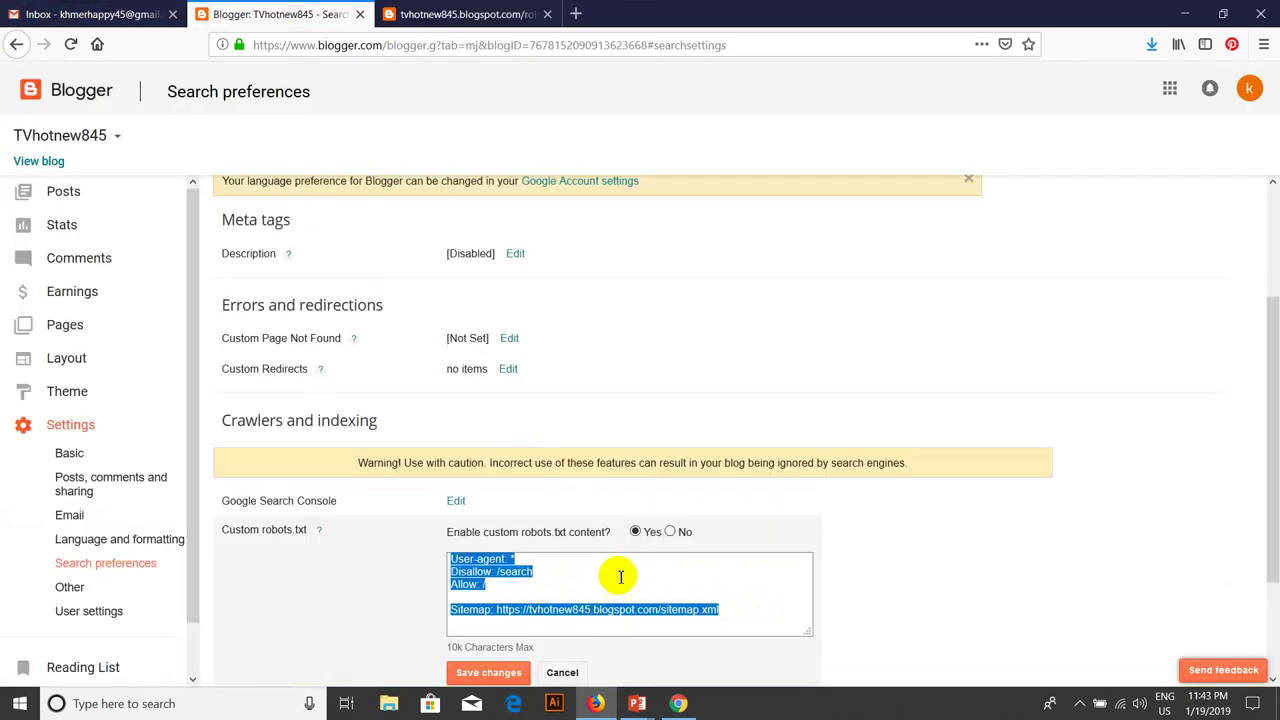
key(ctrl+v)
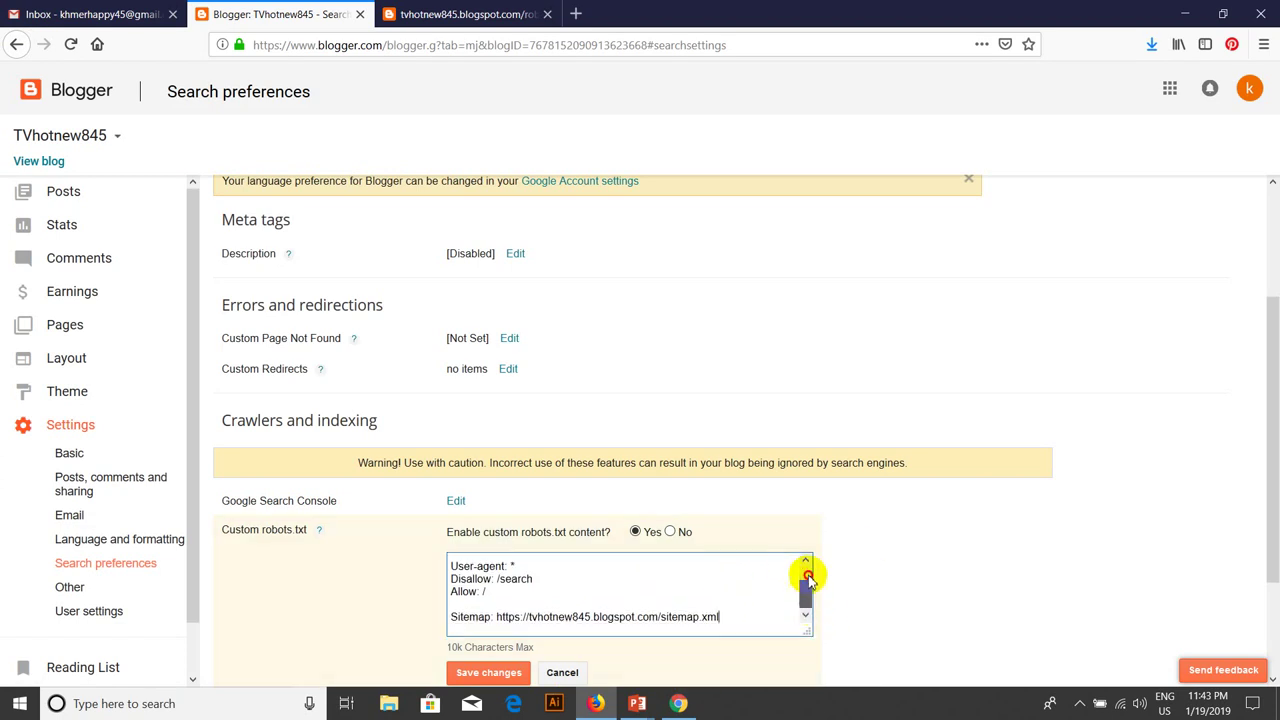
- Check the pasted rules from the Mediapartners-Google lines to the Sitemap line and save the custom robots.txt changes
scroll(806, 589, up, 2)
drag(499, 565, 429, 531)
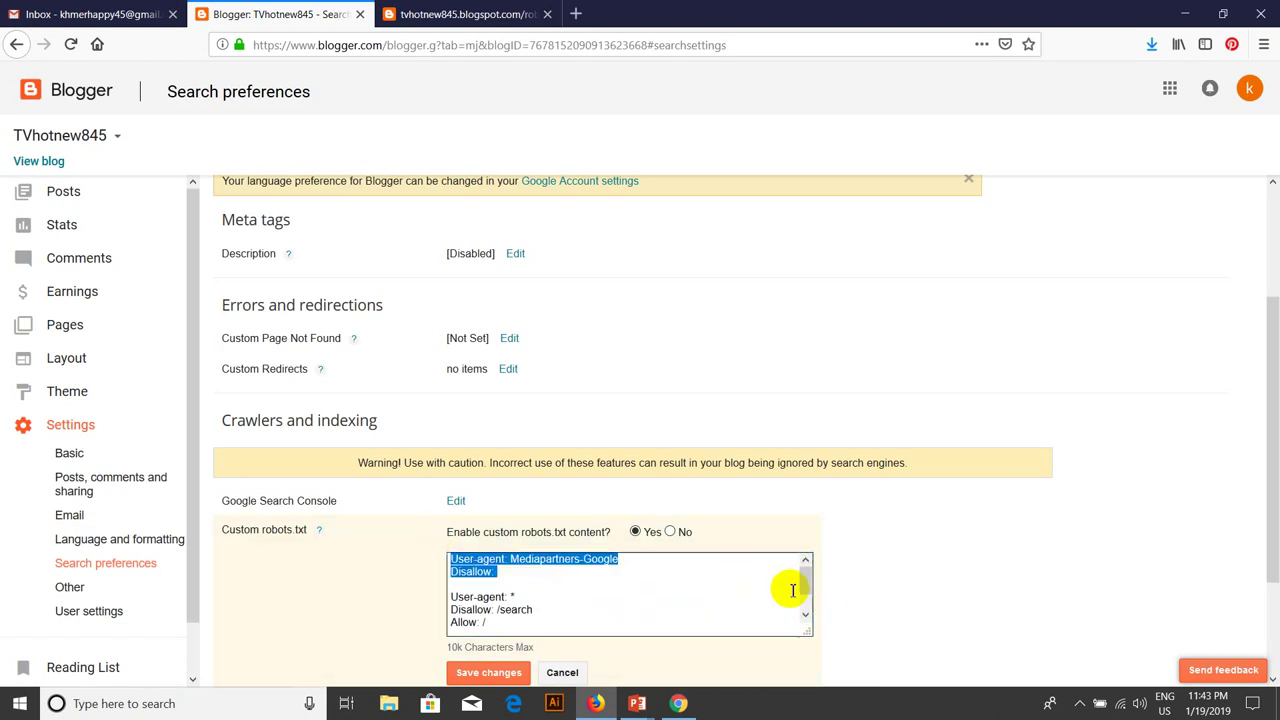
drag(803, 580, 806, 600)
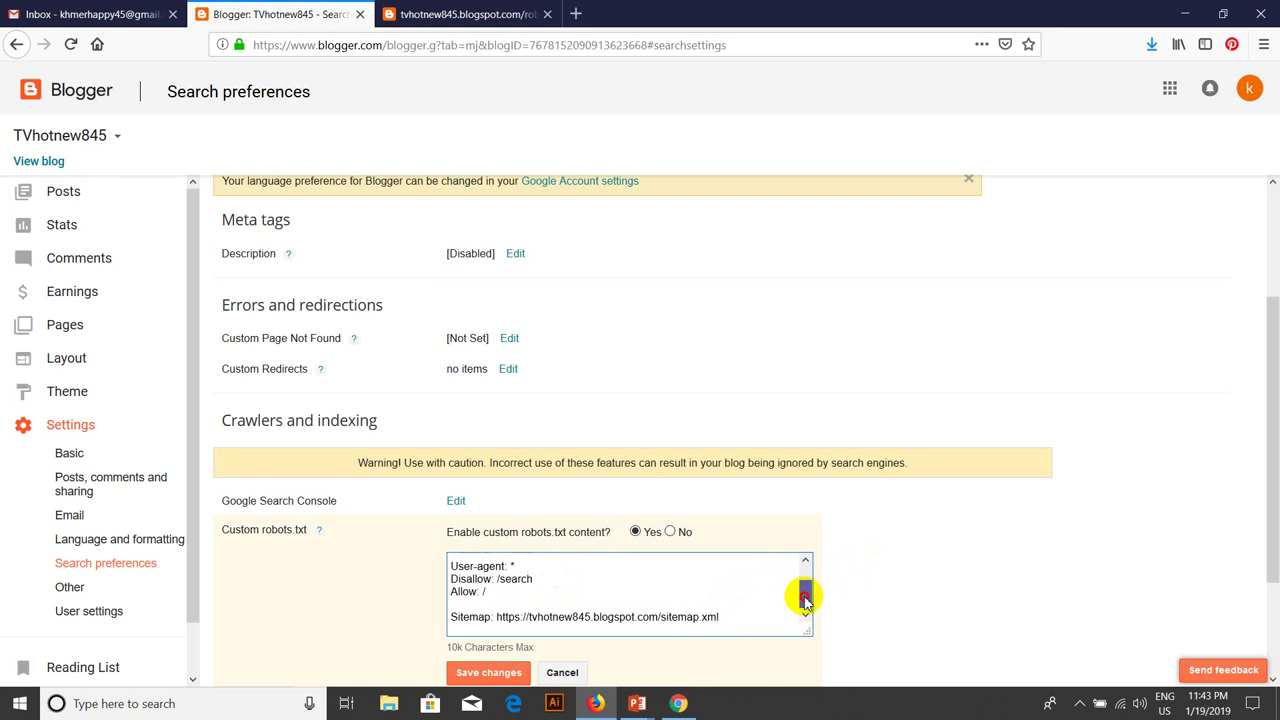
click(470, 667)
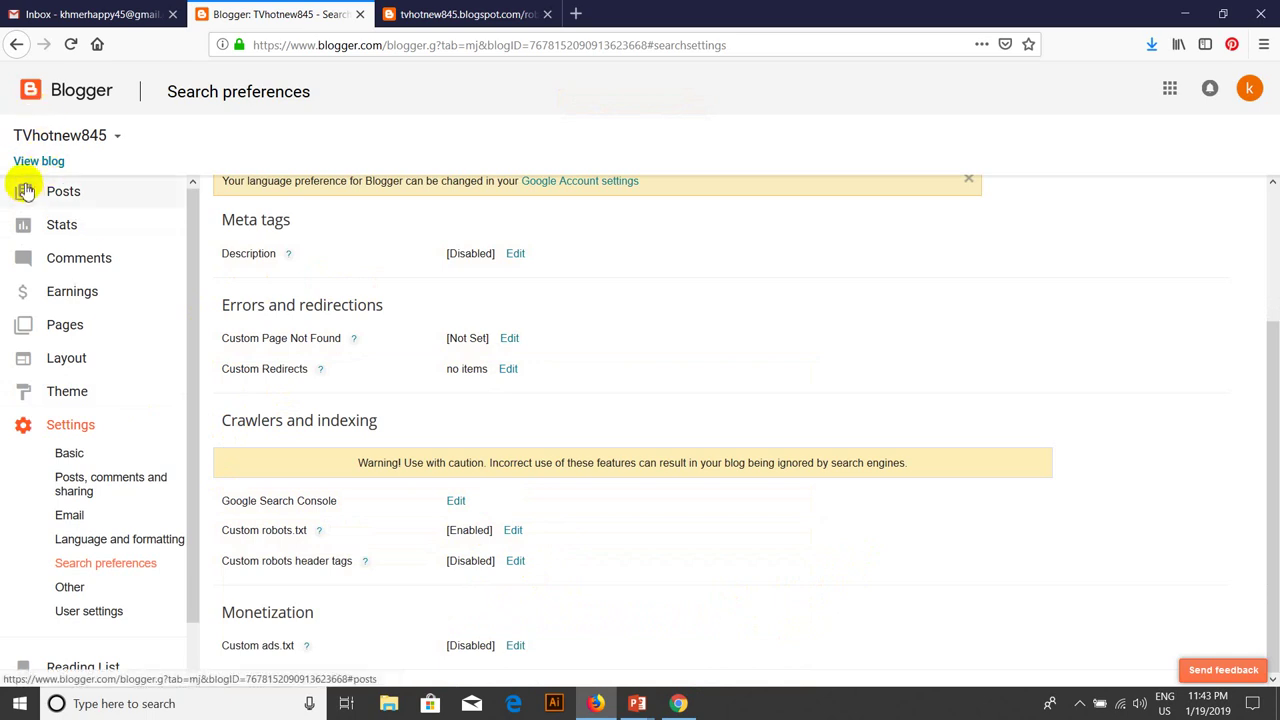
click(392, 13)
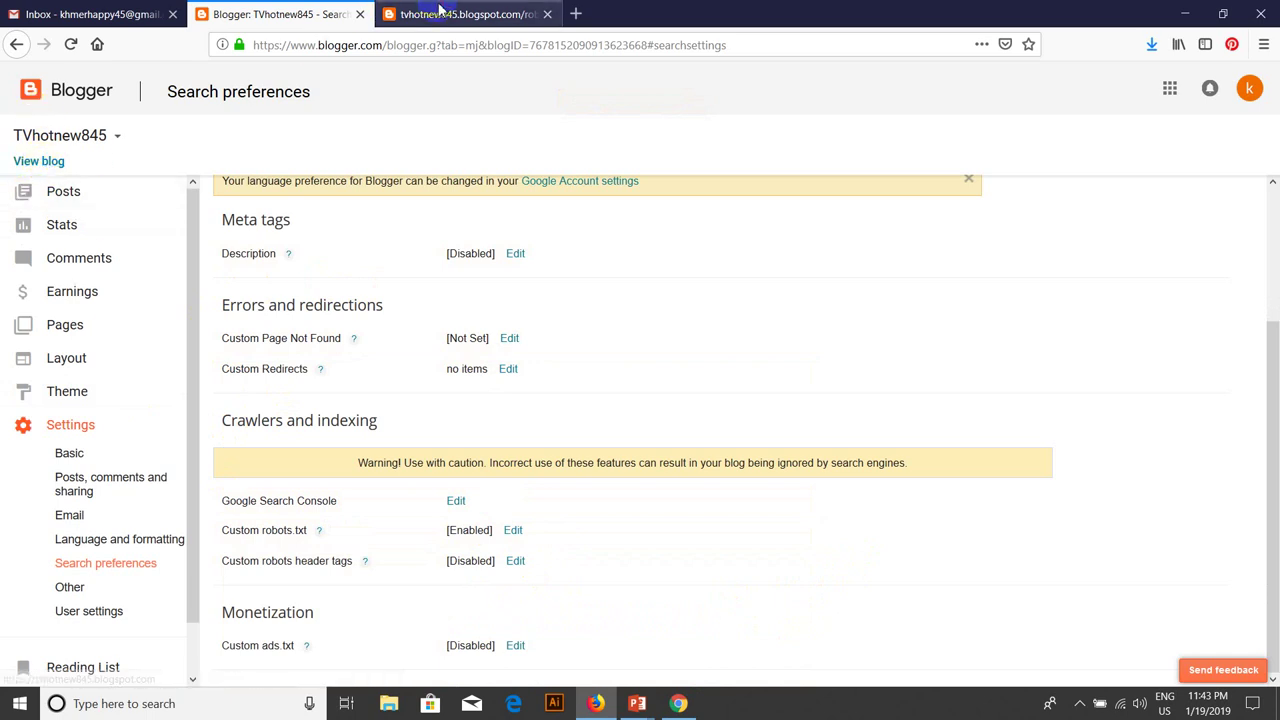
drag(483, 45, 432, 45)
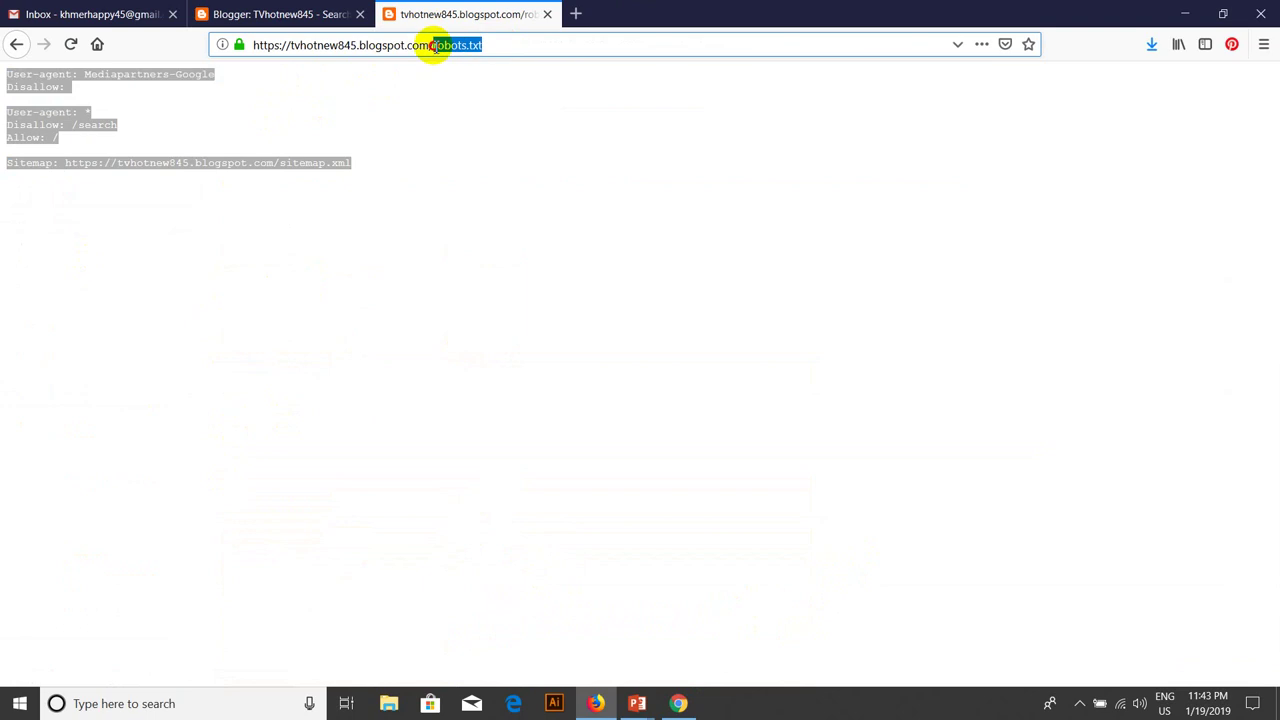
key(BackSpace)
key(Return)
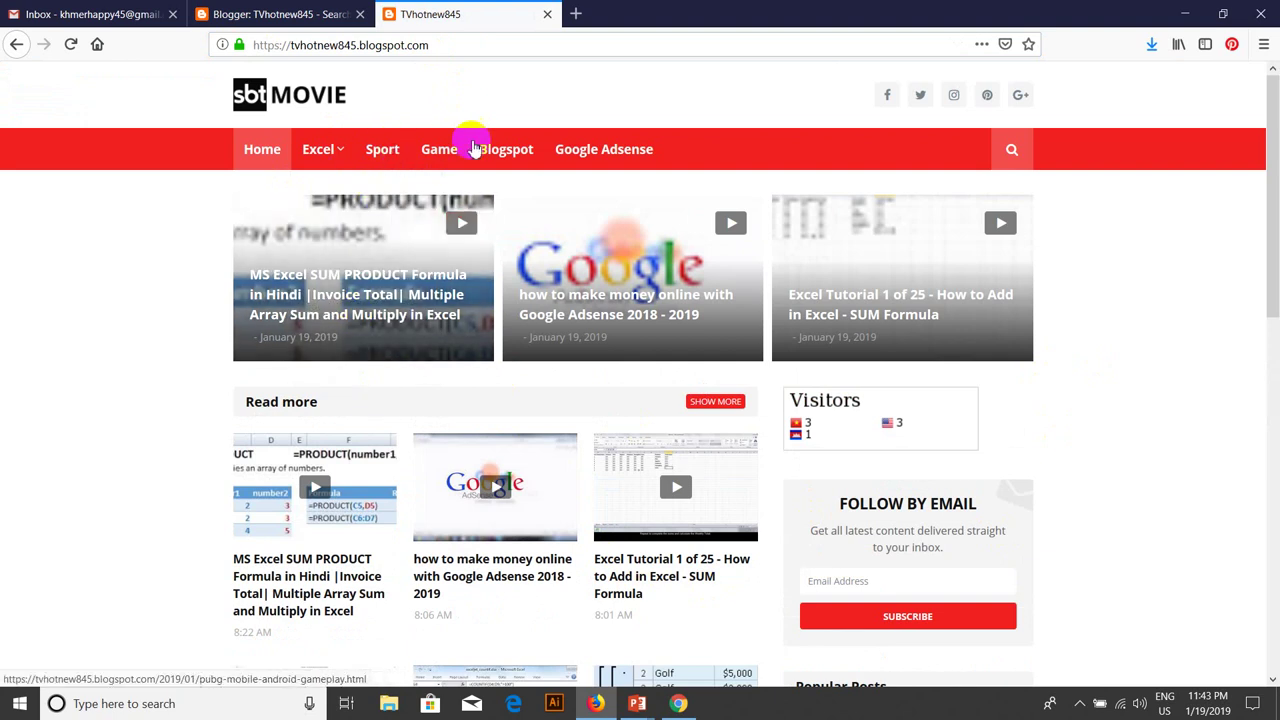
drag(1266, 263, 1270, 187)
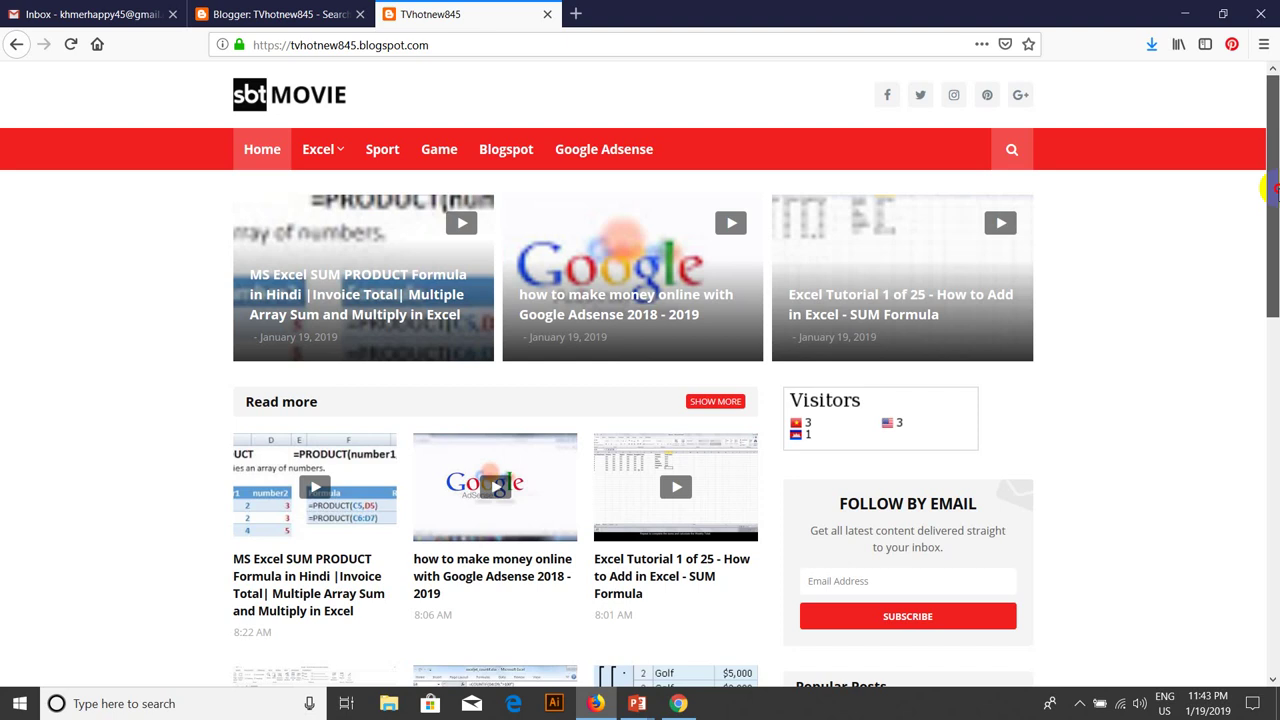
drag(1272, 190, 1272, 360)
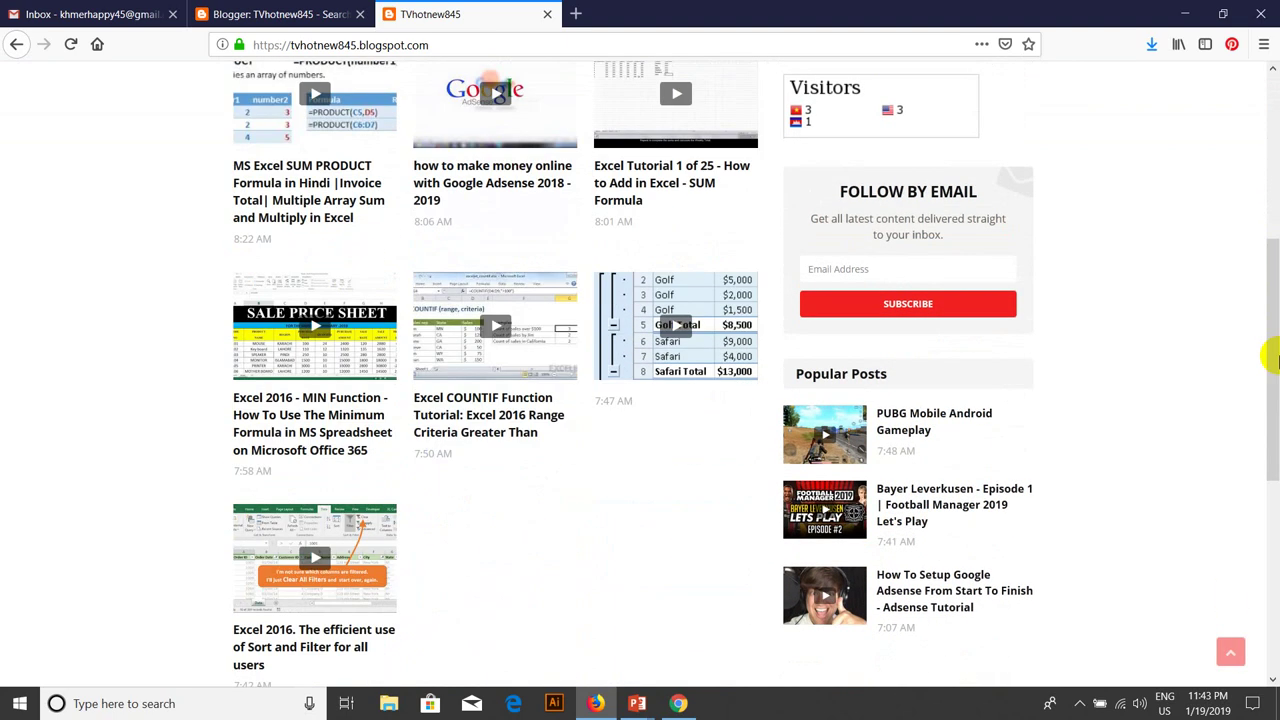
click(478, 40)
click(487, 47)
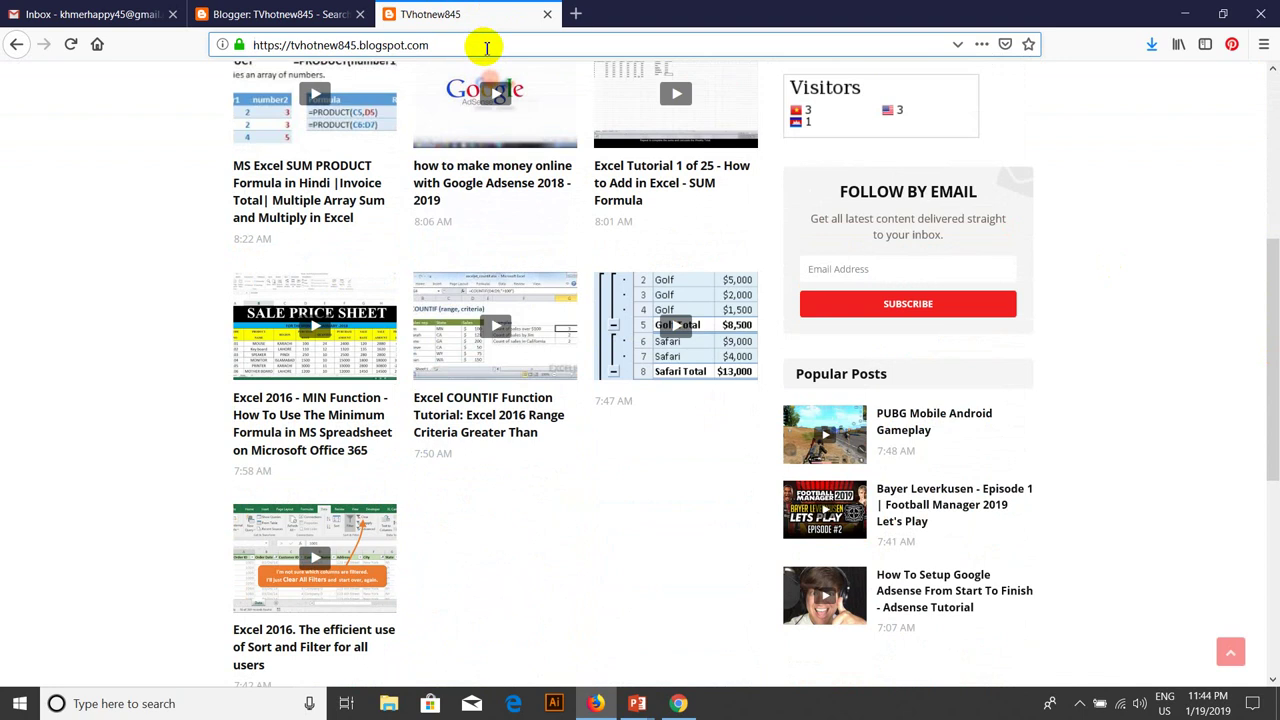
text(/)
text(robots.txt)
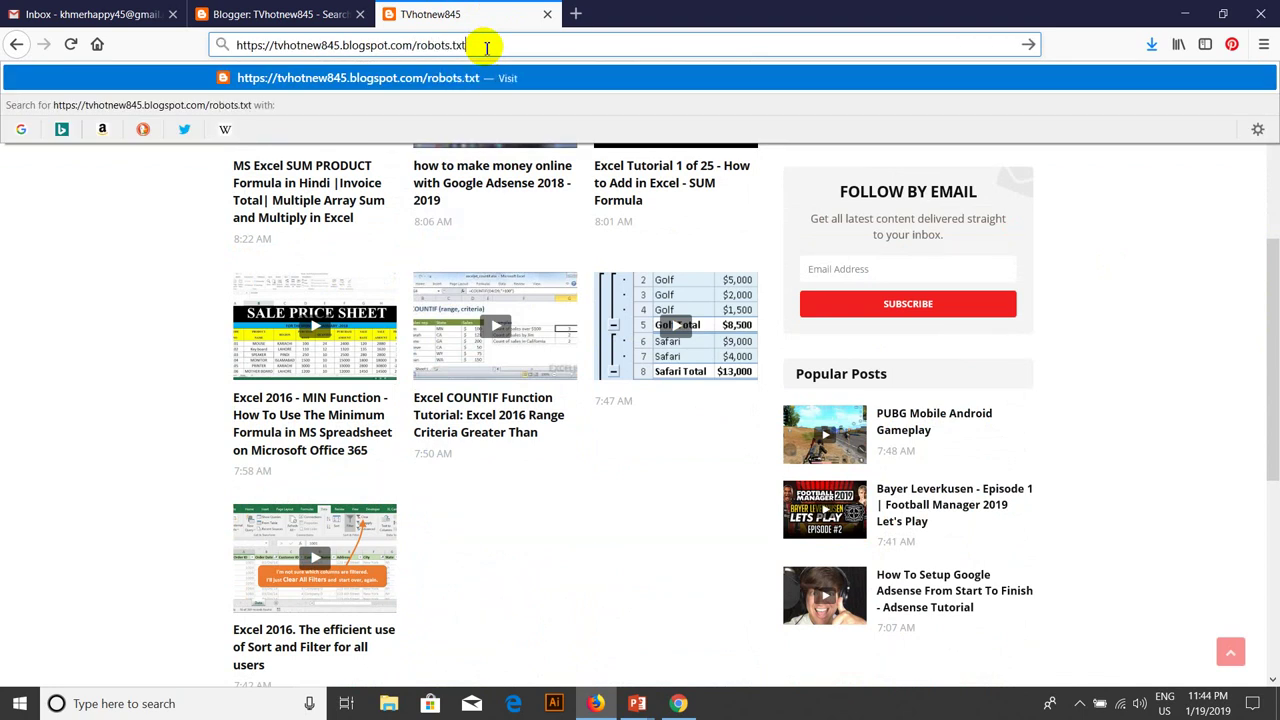
key(Return)
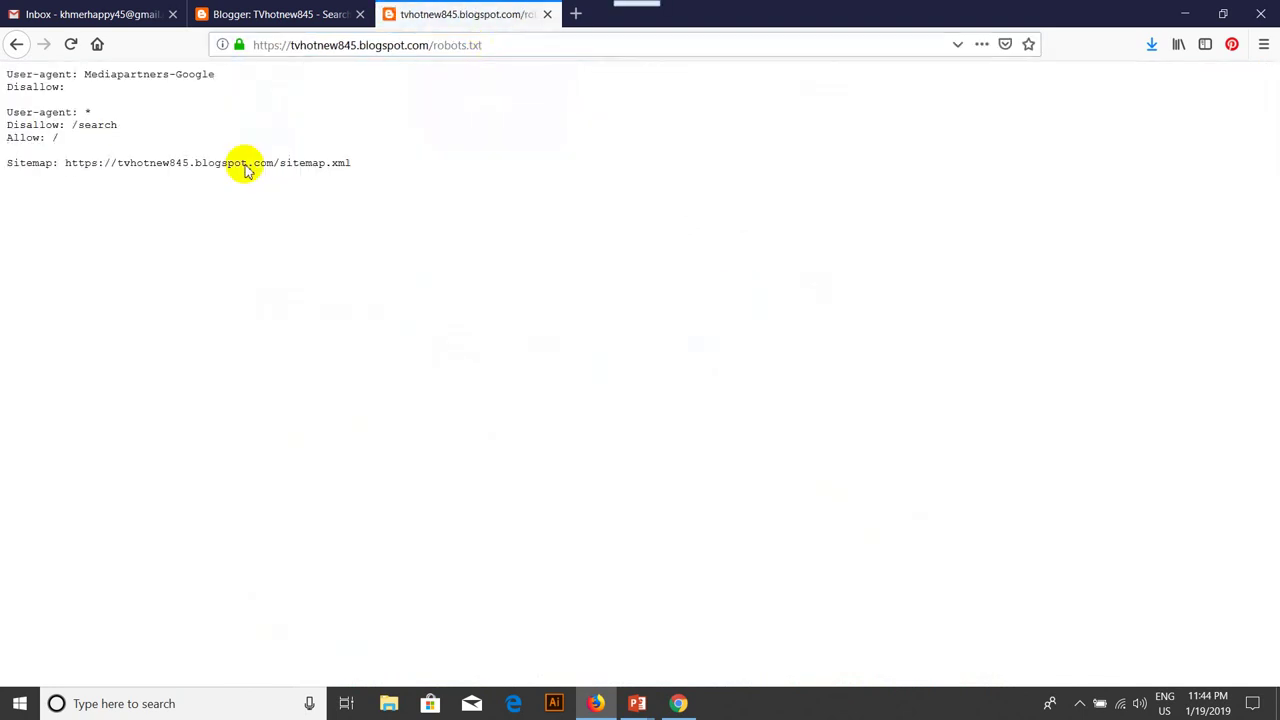
drag(500, 46, 440, 47)
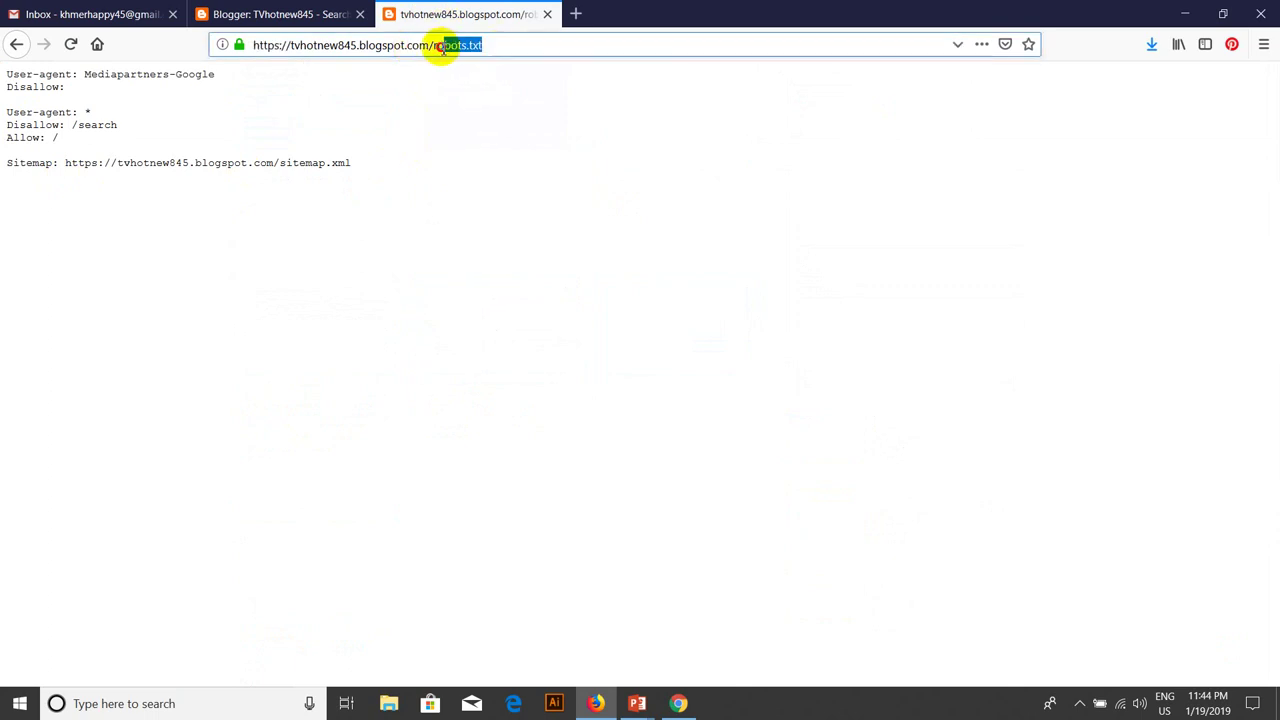
- Close the robots.txt page and enable custom robots header tags in the blog's search preferences
click(549, 15)
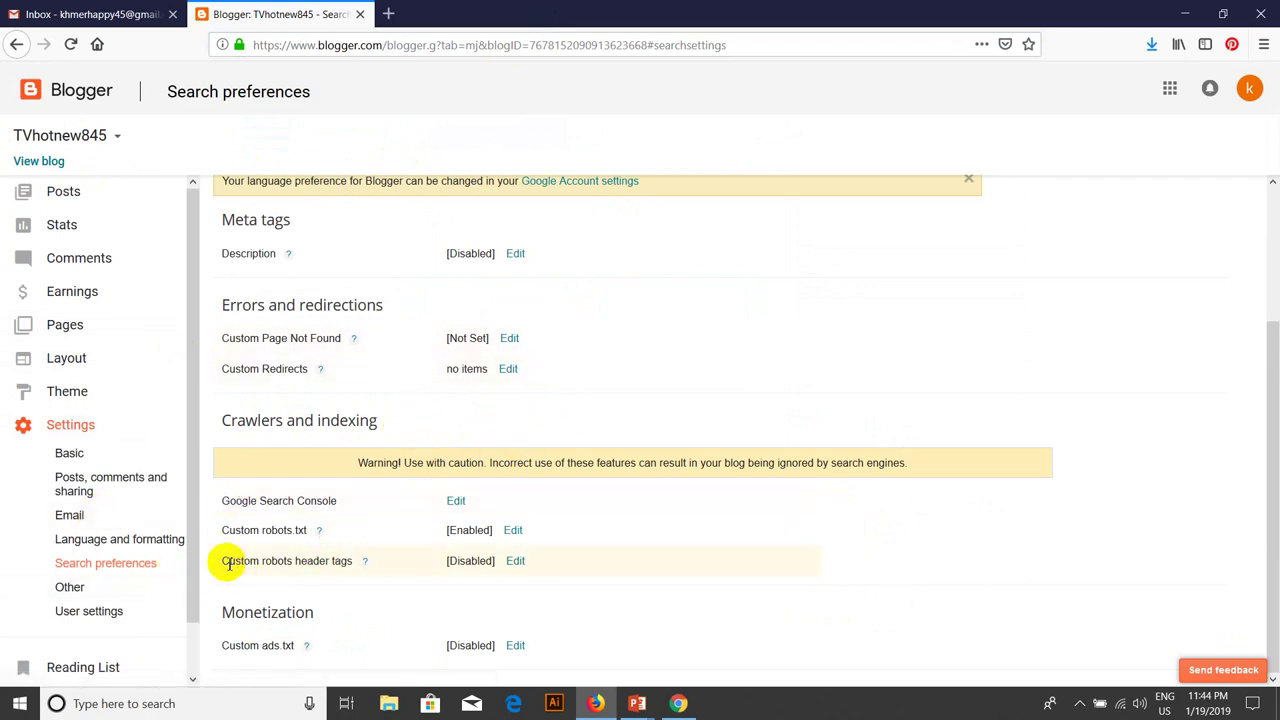
drag(229, 561, 275, 562)
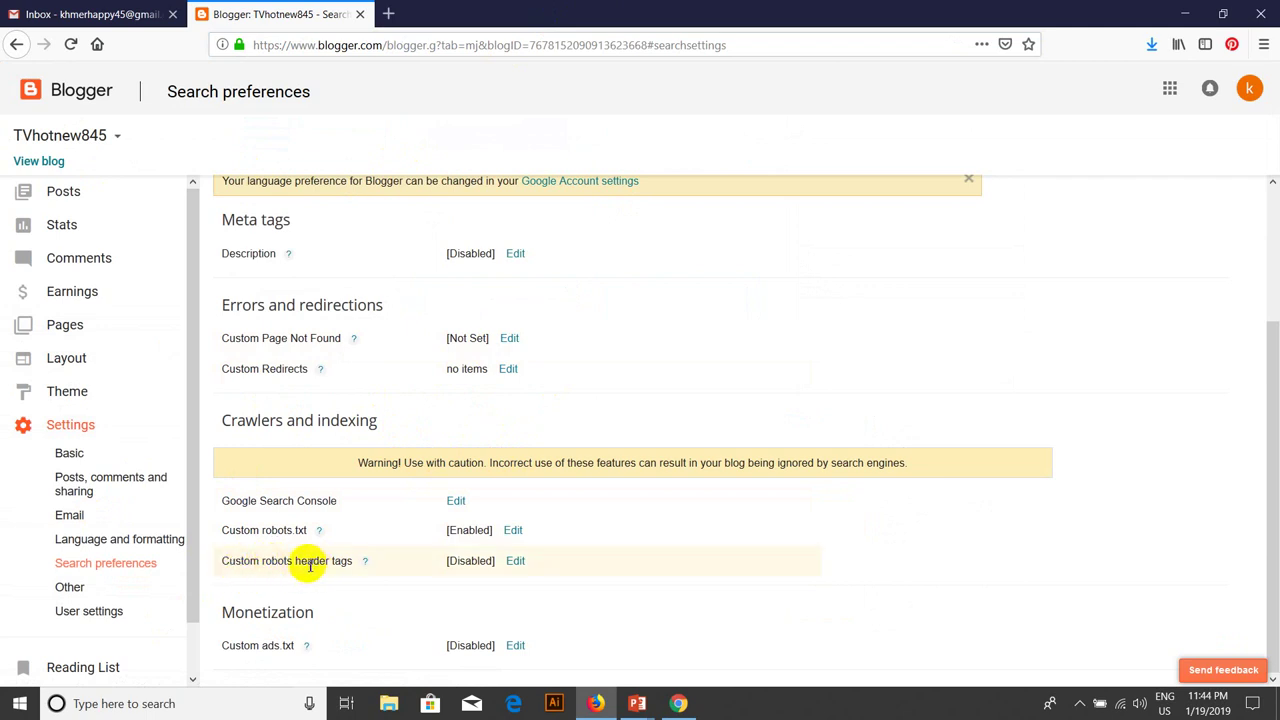
click(512, 561)
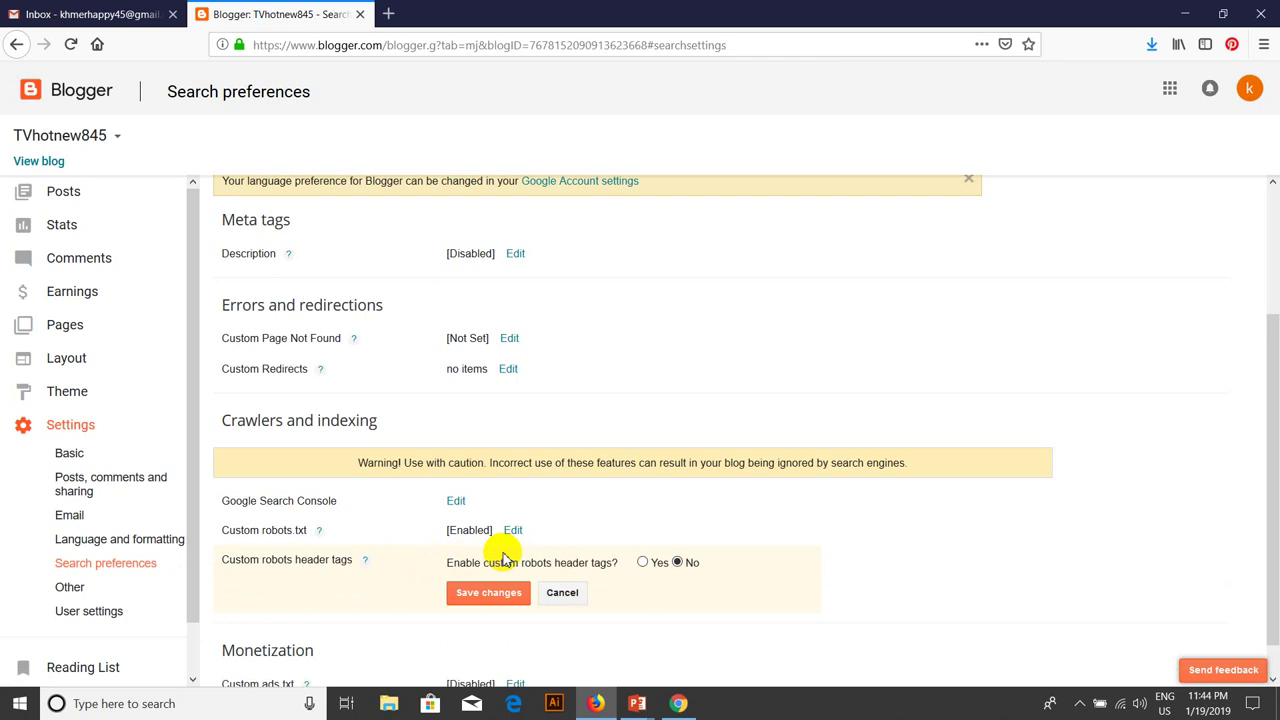
click(652, 563)
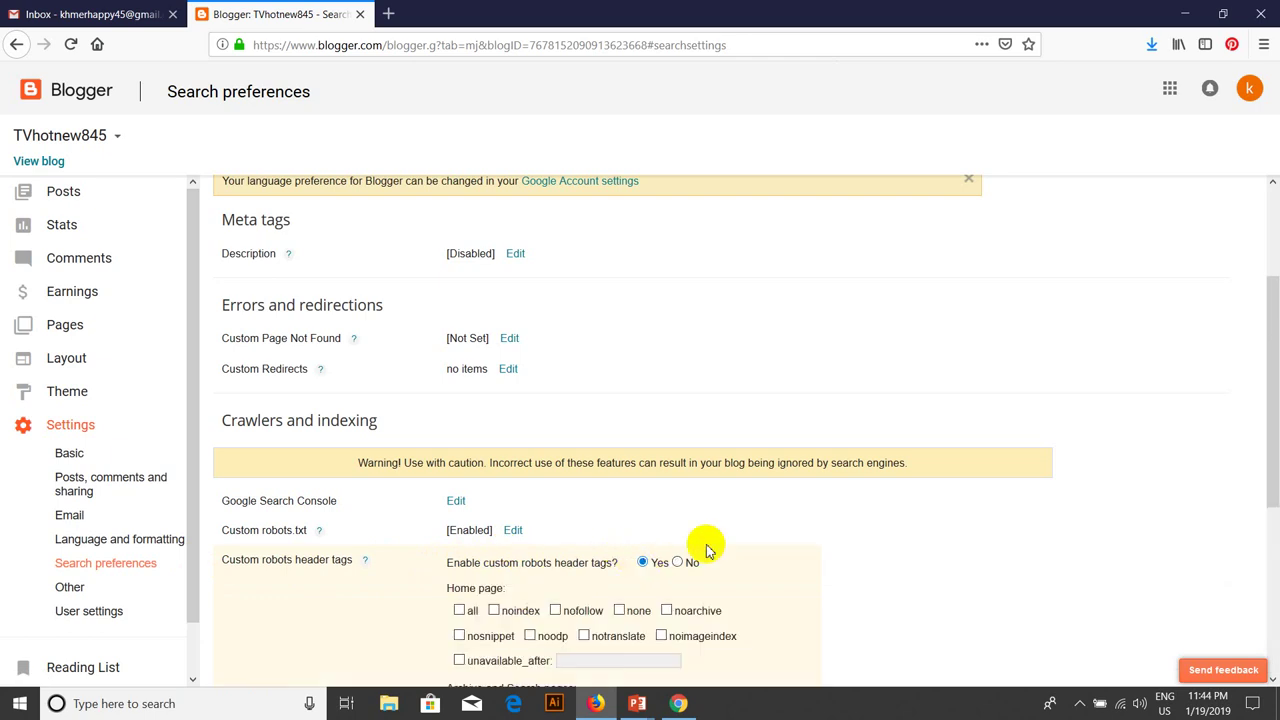
drag(1273, 370, 1272, 515)
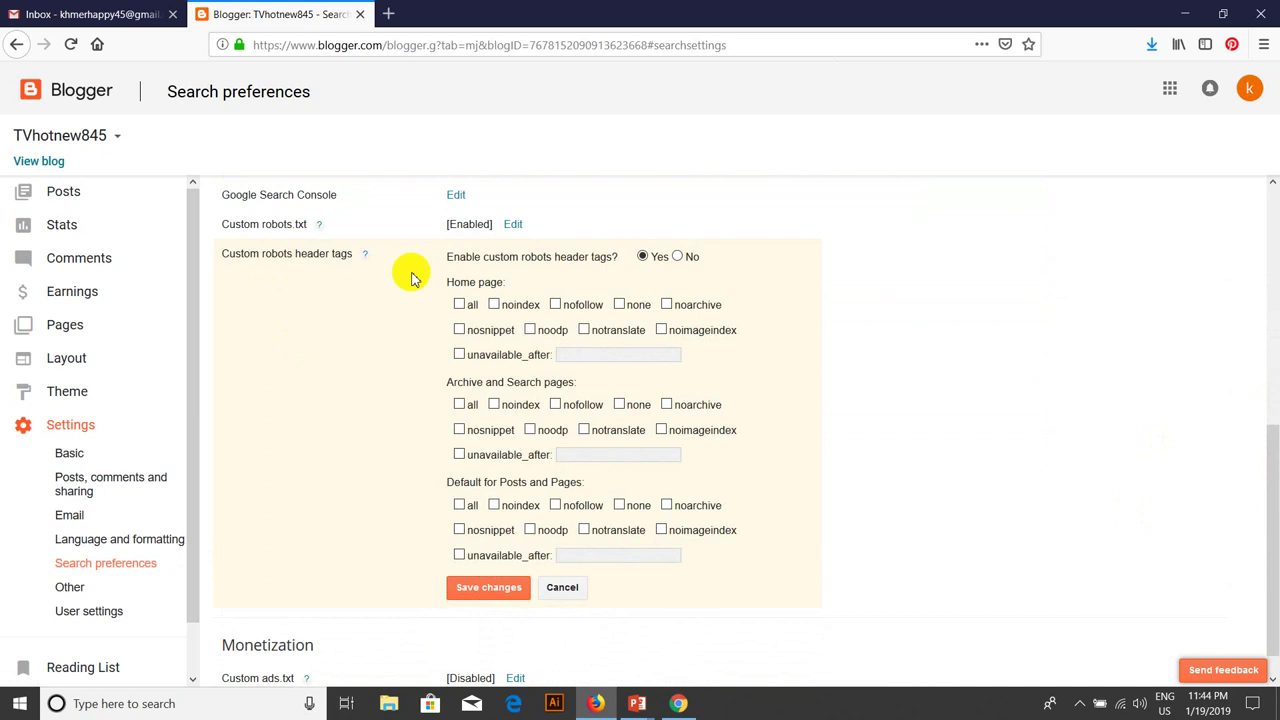
- Set the robots header tags to all and noodp for the home page, and noindex for archive and search pages
drag(442, 282, 512, 284)
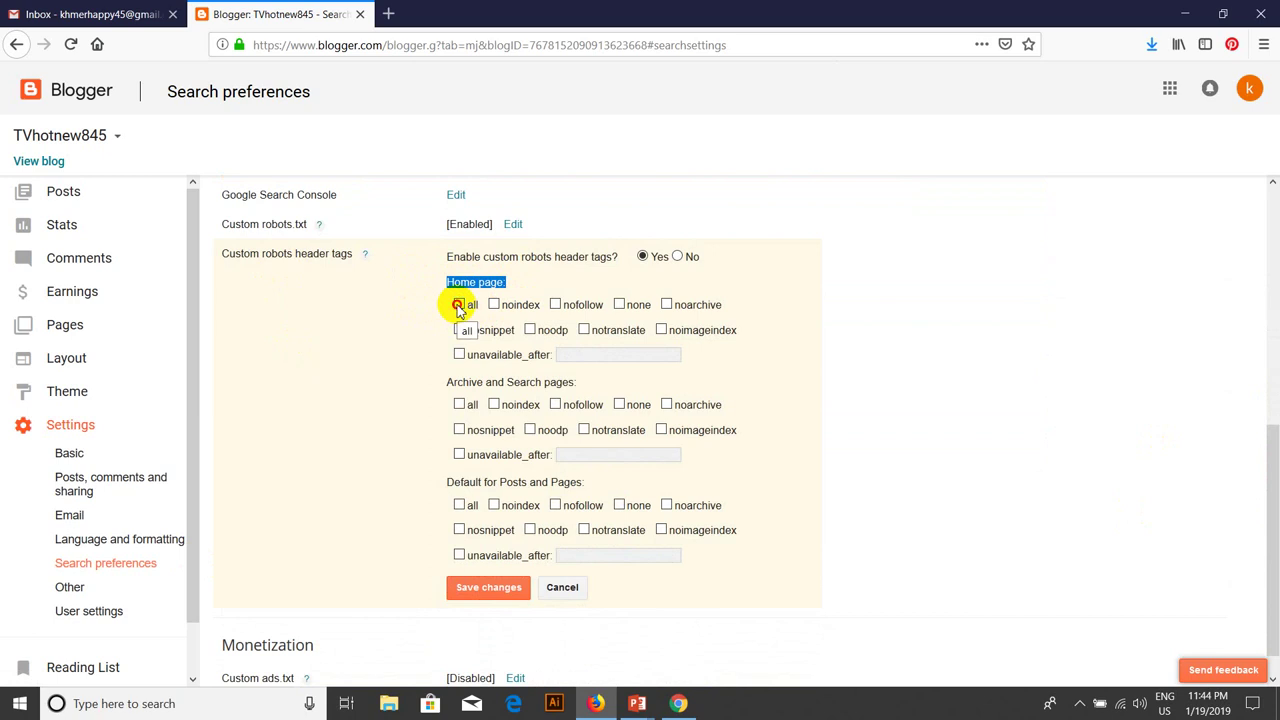
click(458, 305)
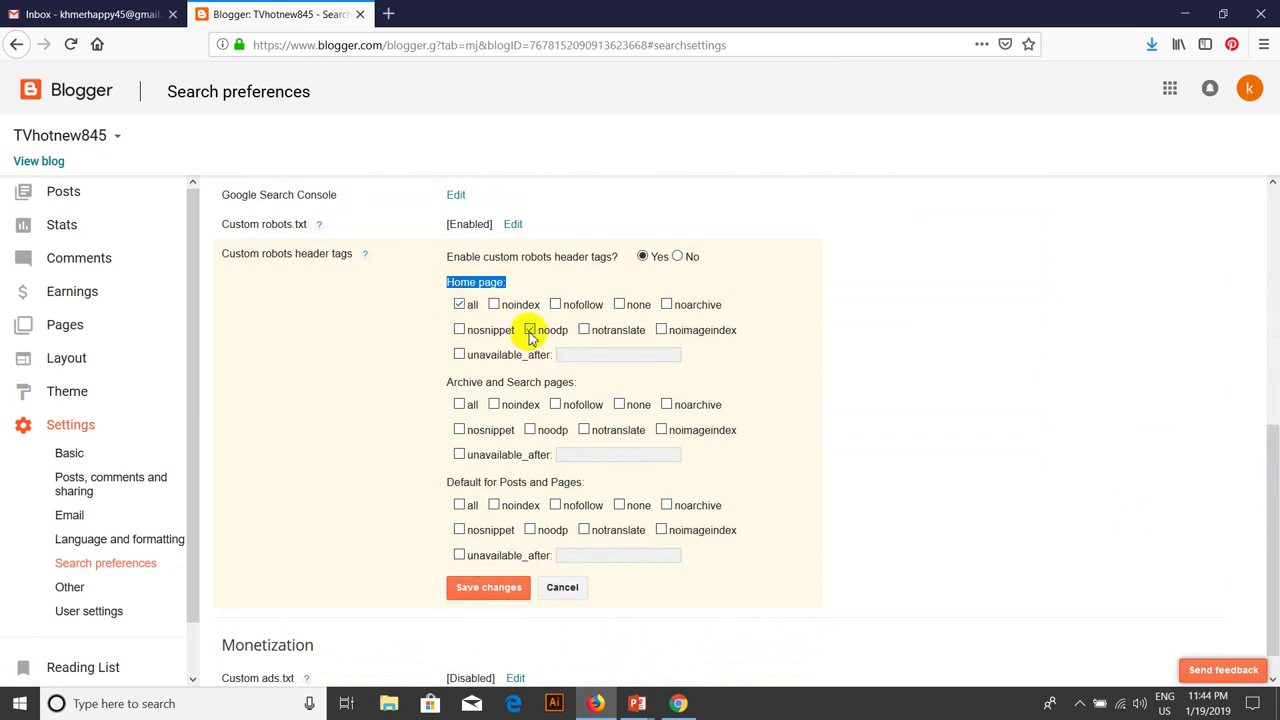
drag(448, 384, 476, 385)
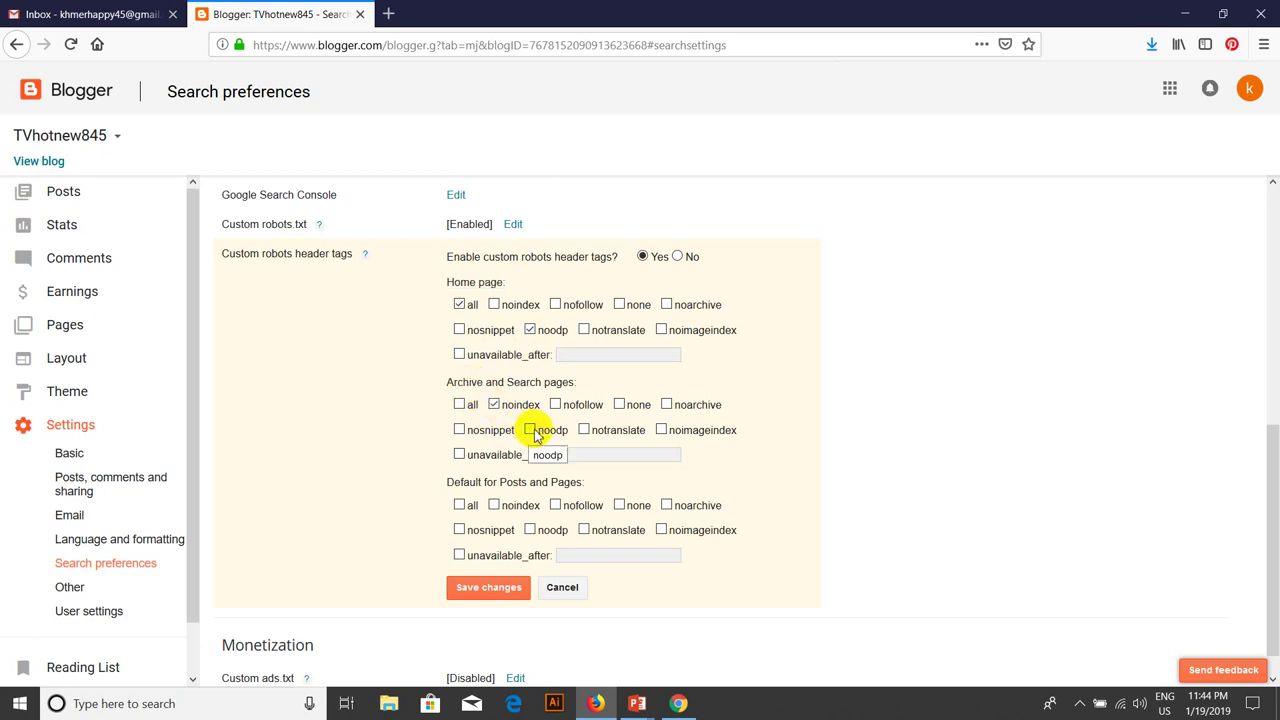
- Set the default tags for posts and pages to all and noodp, and save the custom robots header tags
drag(459, 483, 522, 484)
click(463, 506)
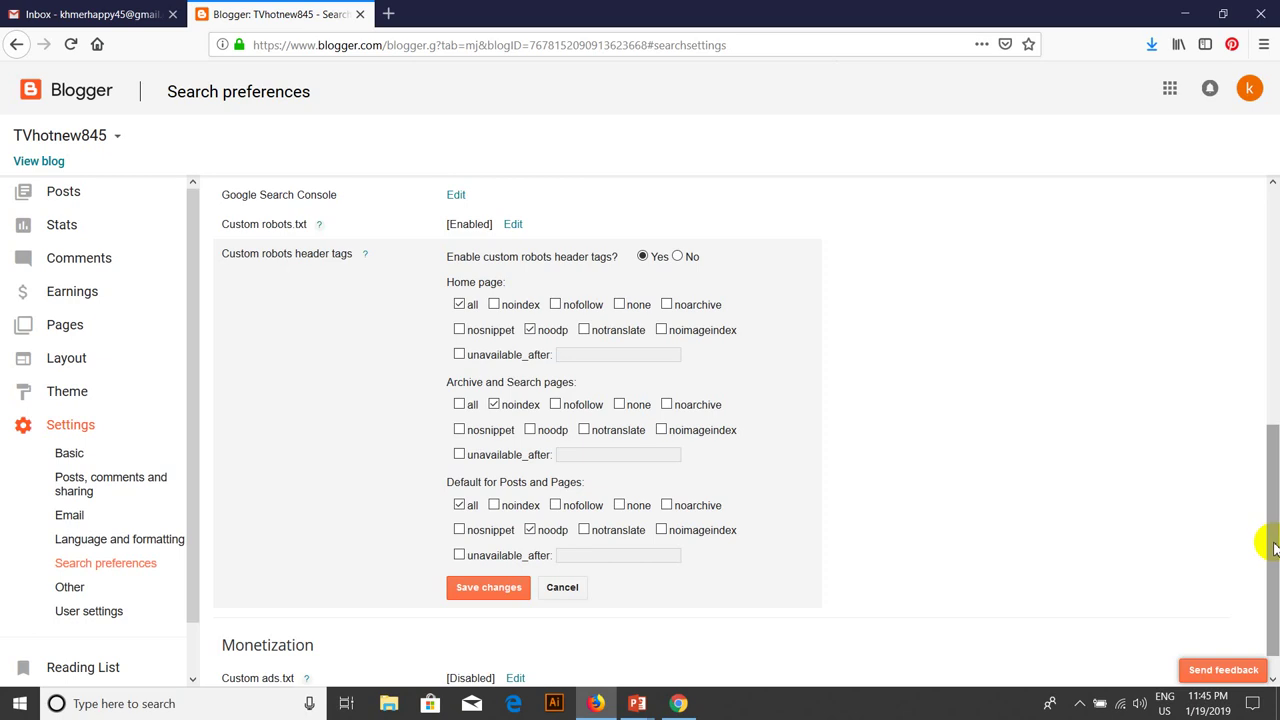
mouse_move(1270, 500)
mouse_down()
mouse_move(1272, 286)
mouse_move(1272, 508)
mouse_up()
click(488, 556)
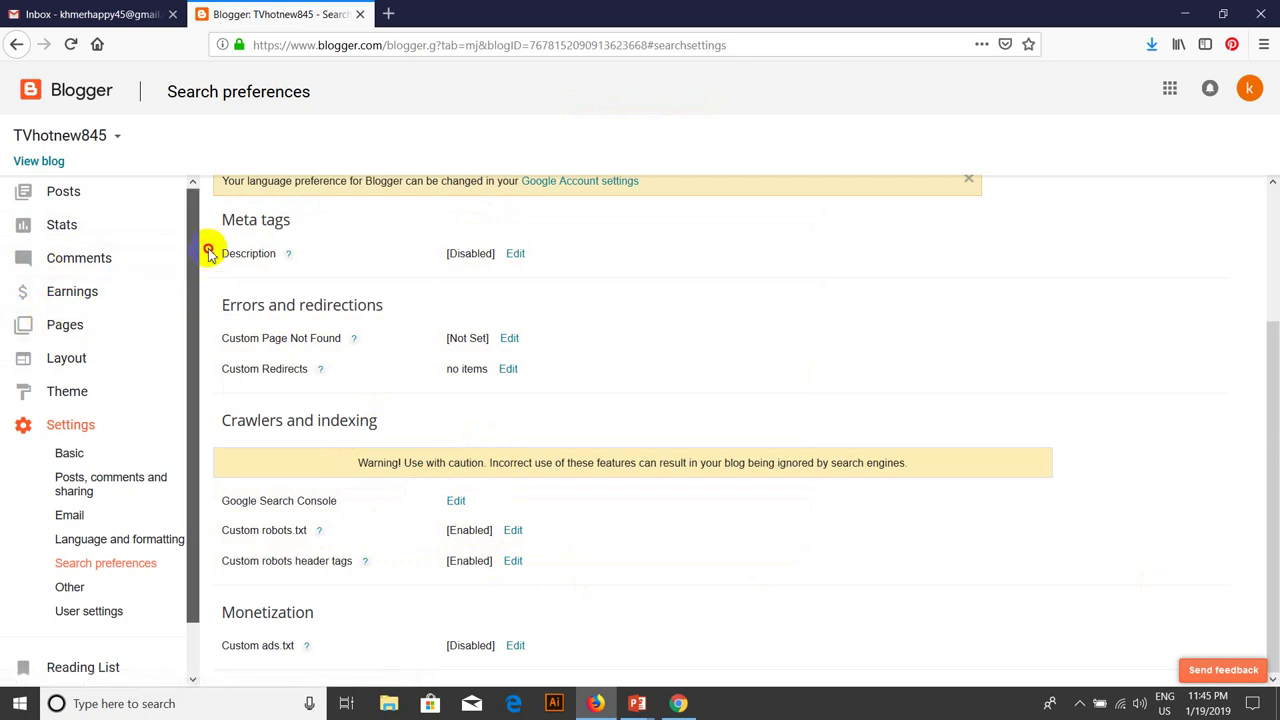
- Look through the published posts list, the overview stats and the live blog's home page
click(62, 195)
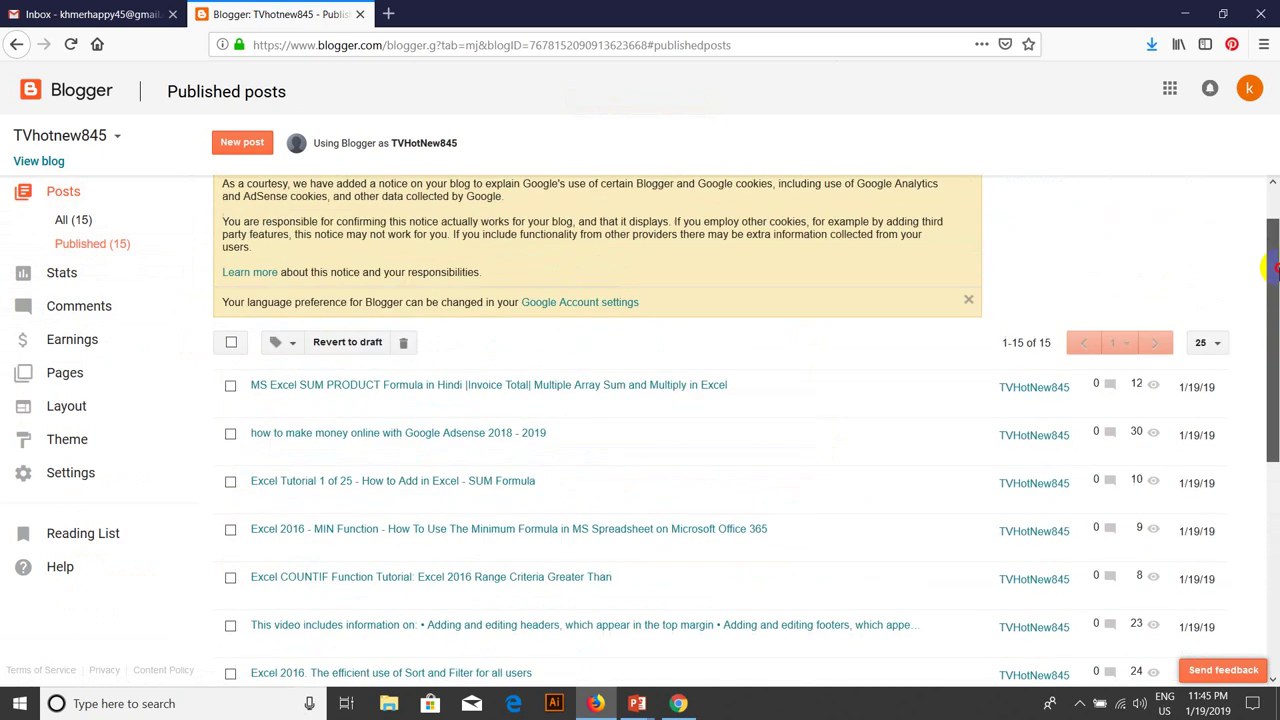
click(30, 270)
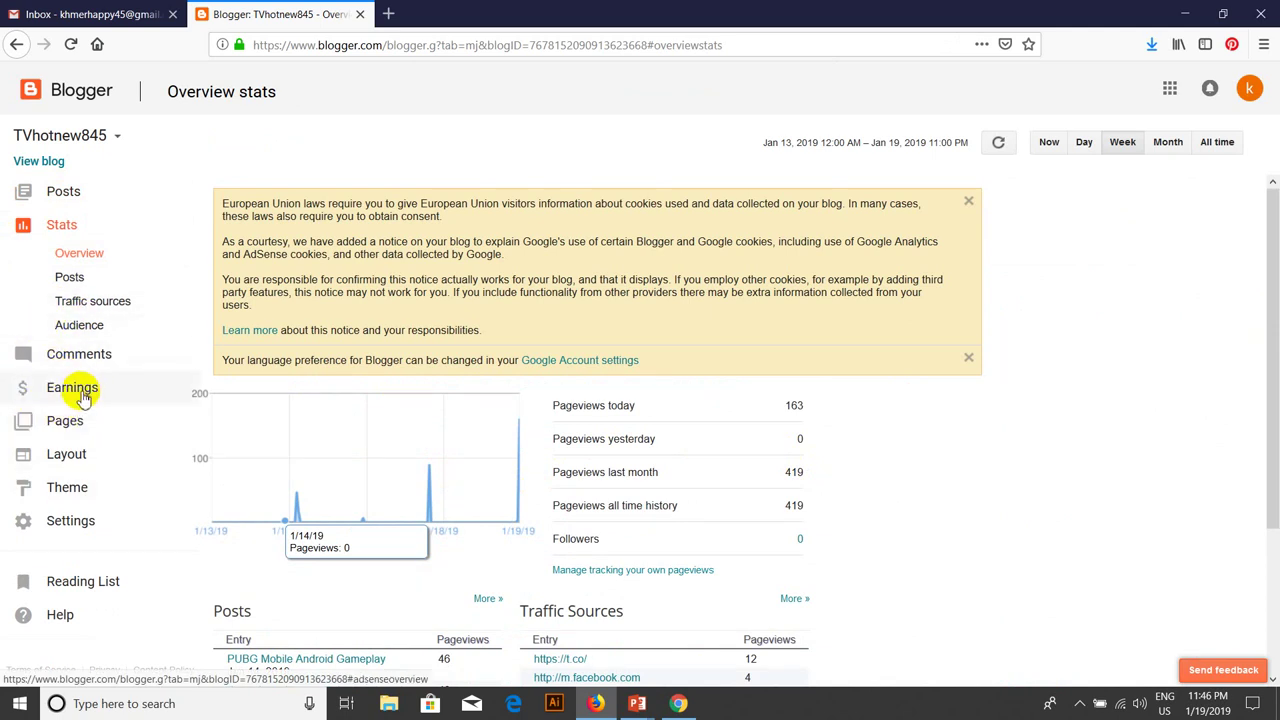
click(45, 162)
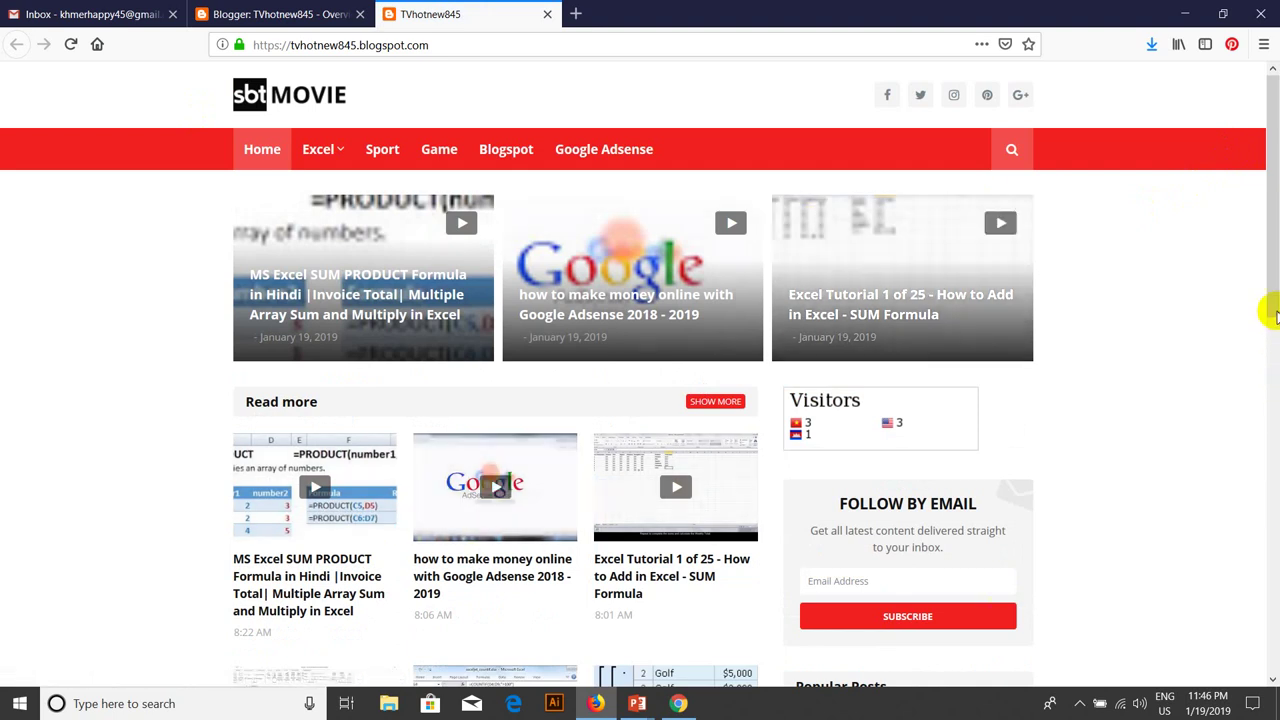
drag(1274, 315, 766, 163)
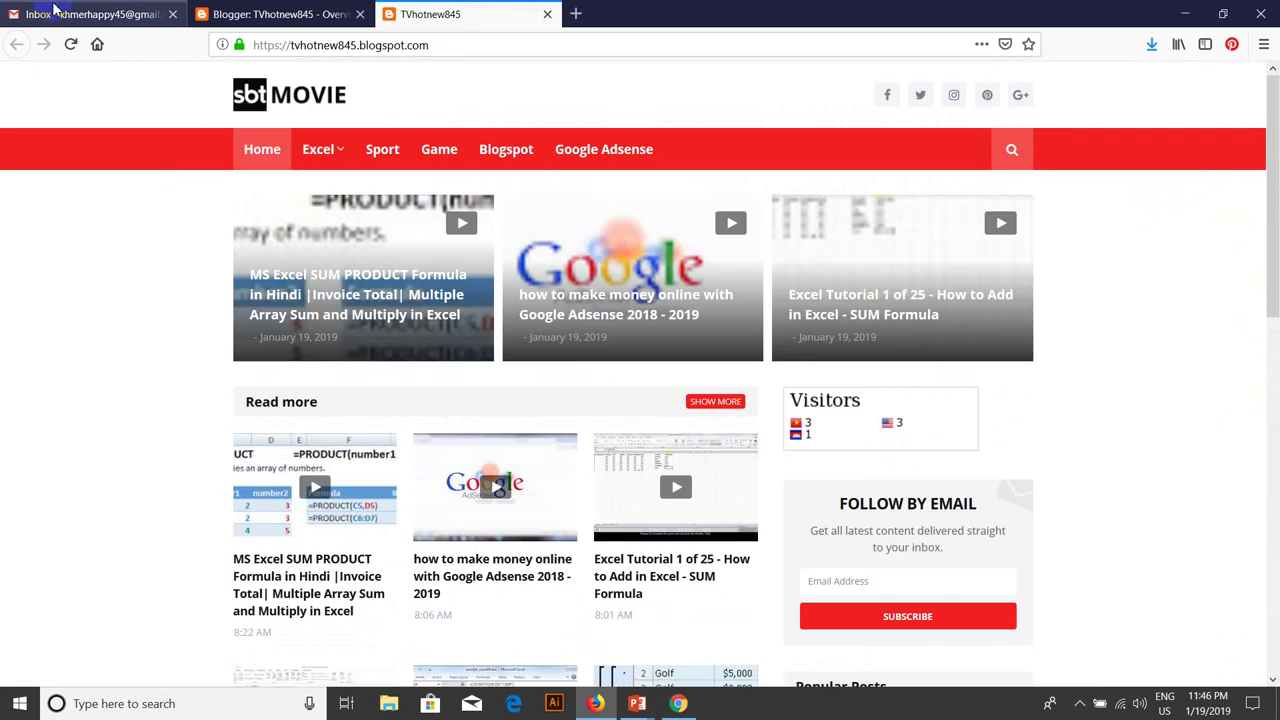
- Switch to the Gmail inbox and check its Primary, Social and Promotions categories
click(60, 14)
click(490, 175)
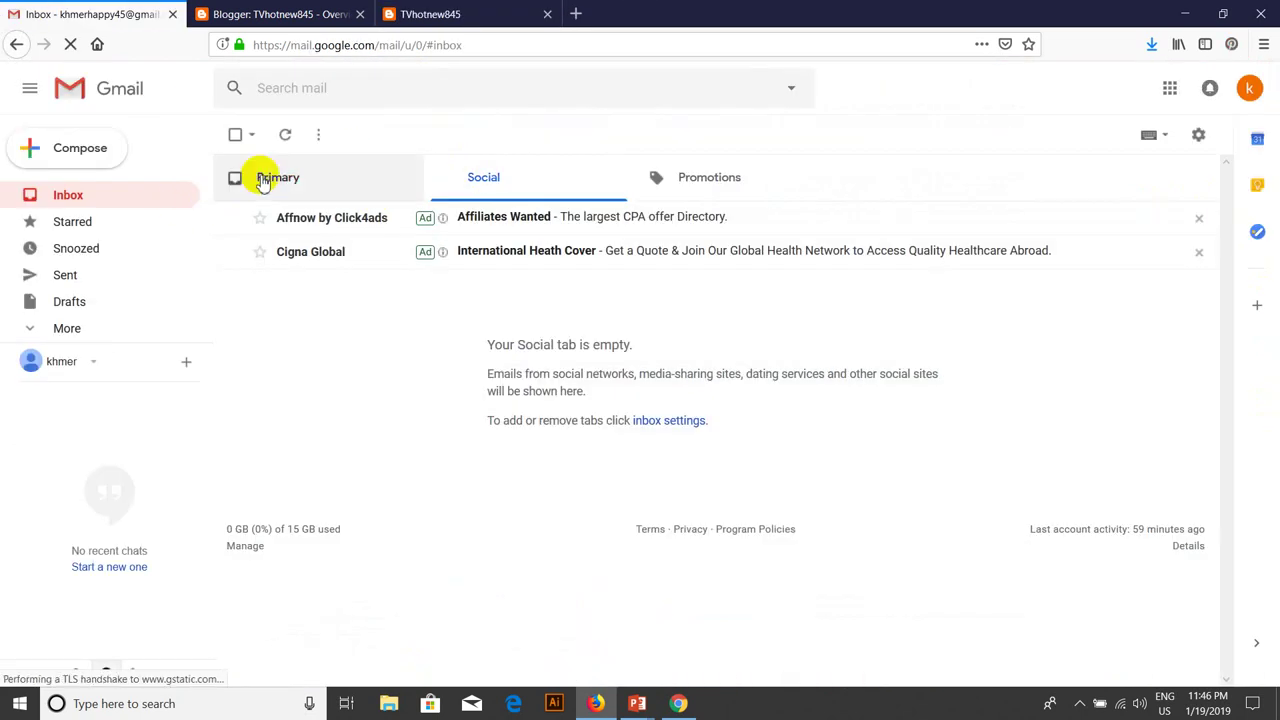
click(278, 177)
click(610, 177)
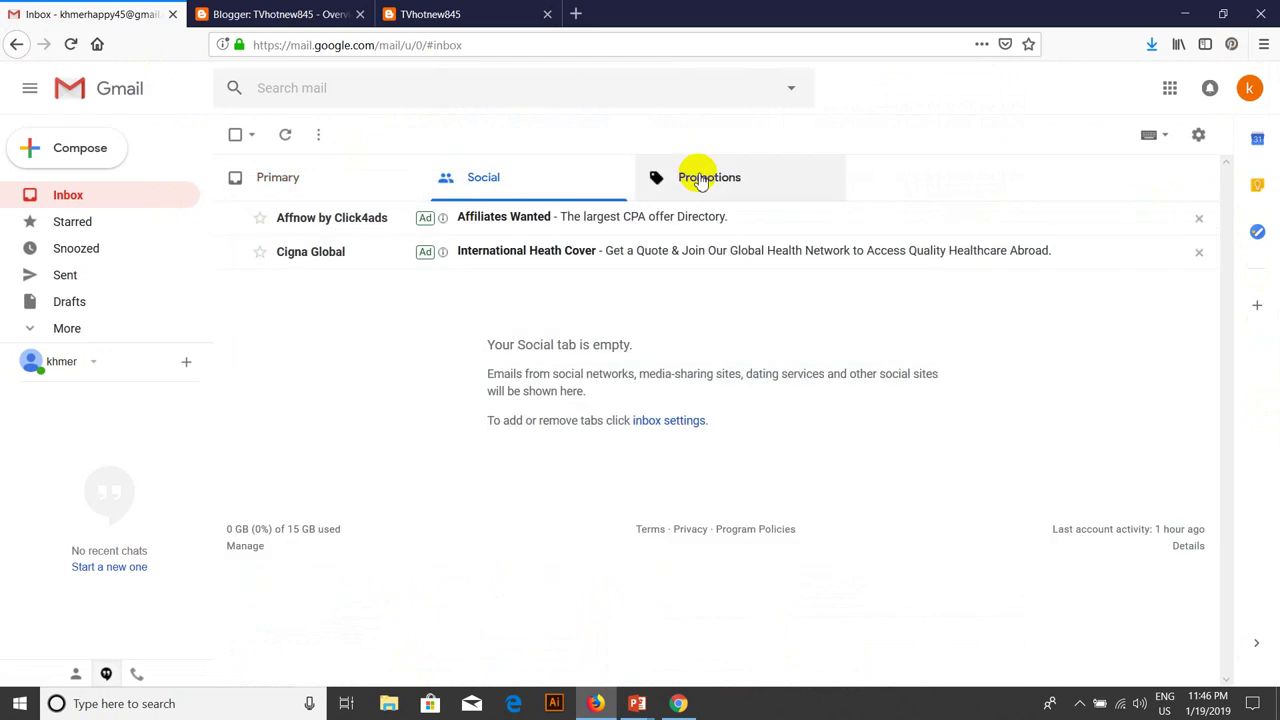
click(732, 185)
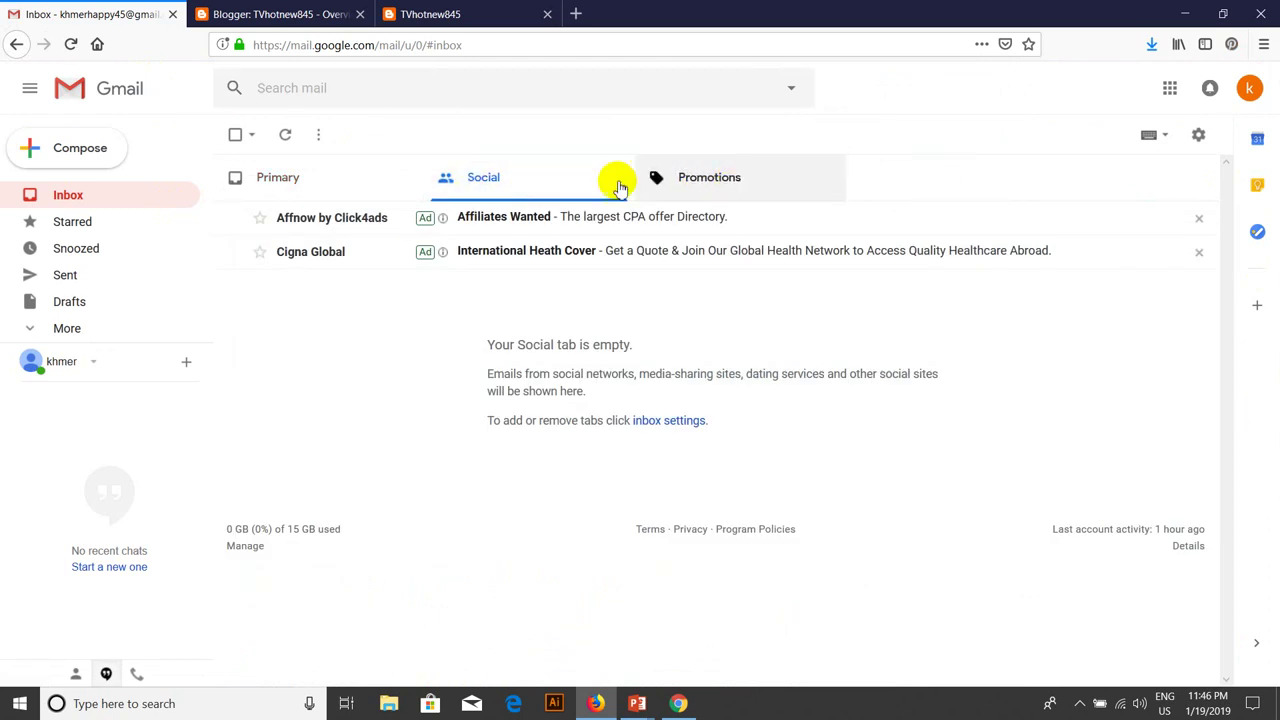
click(535, 184)
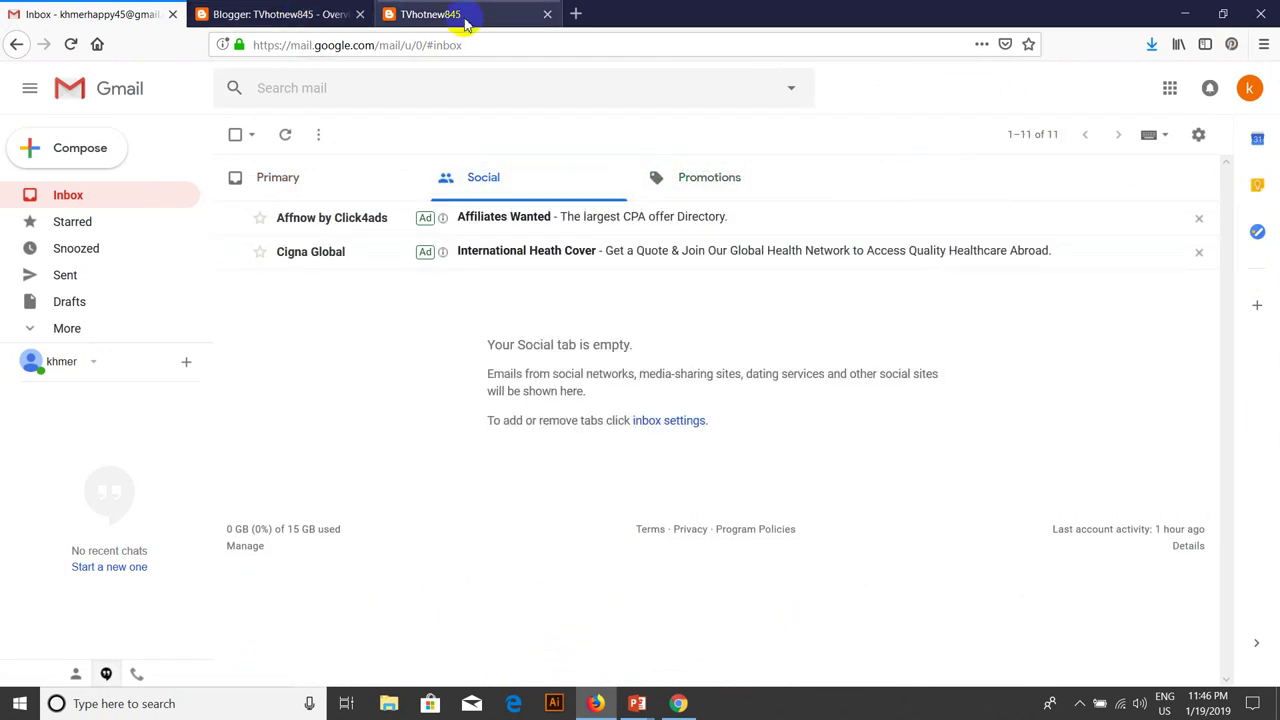
- Return to the blog's search preferences in Blogger and open Google Search Console from the crawlers and indexing settings
click(465, 14)
click(240, 18)
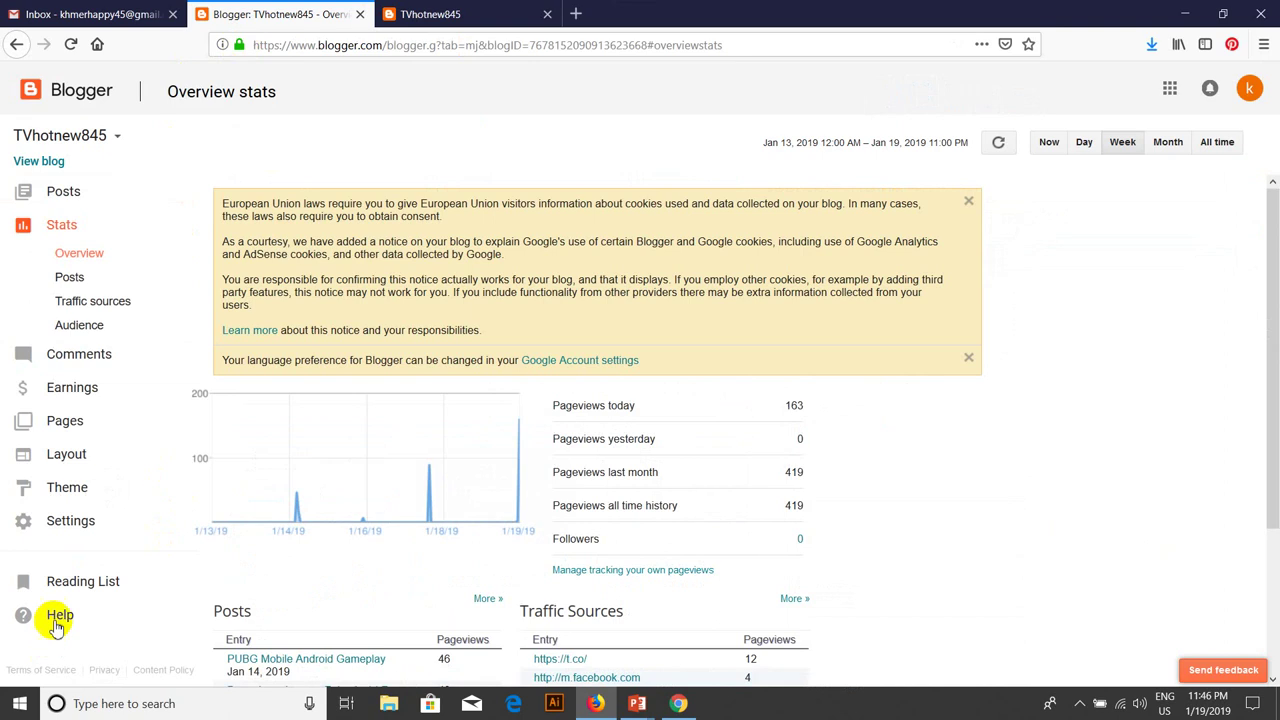
click(70, 453)
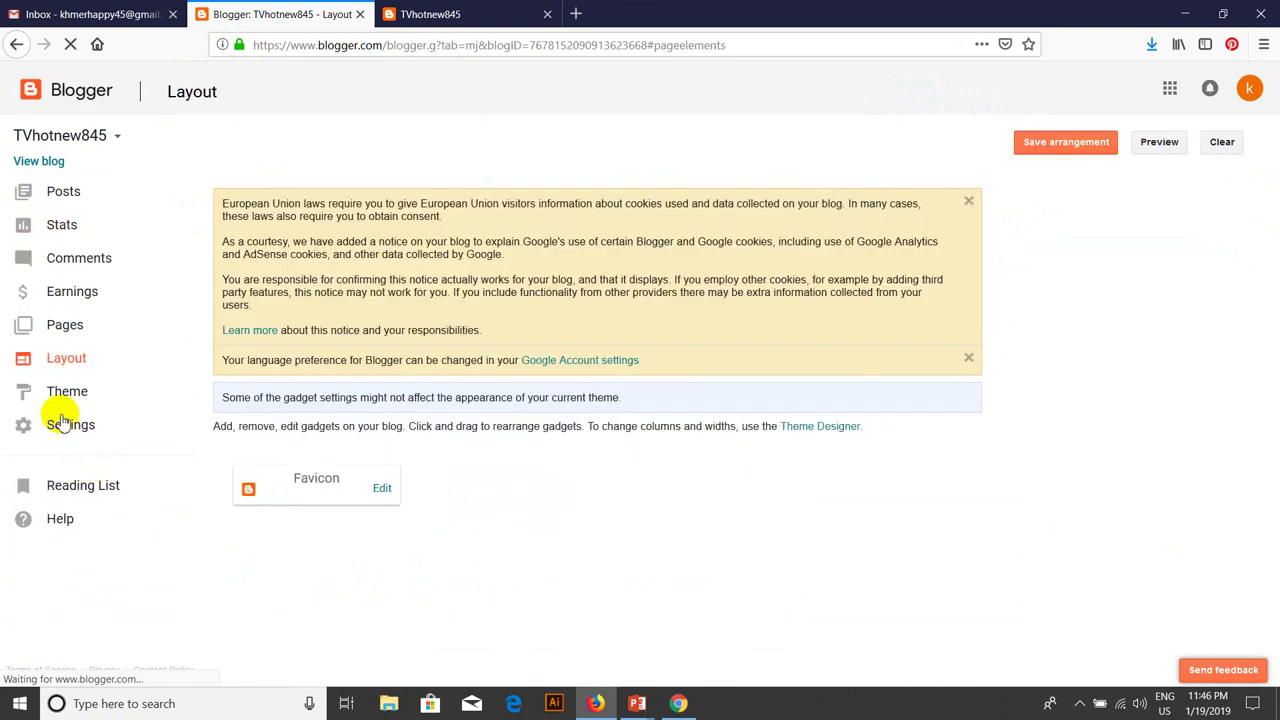
click(50, 428)
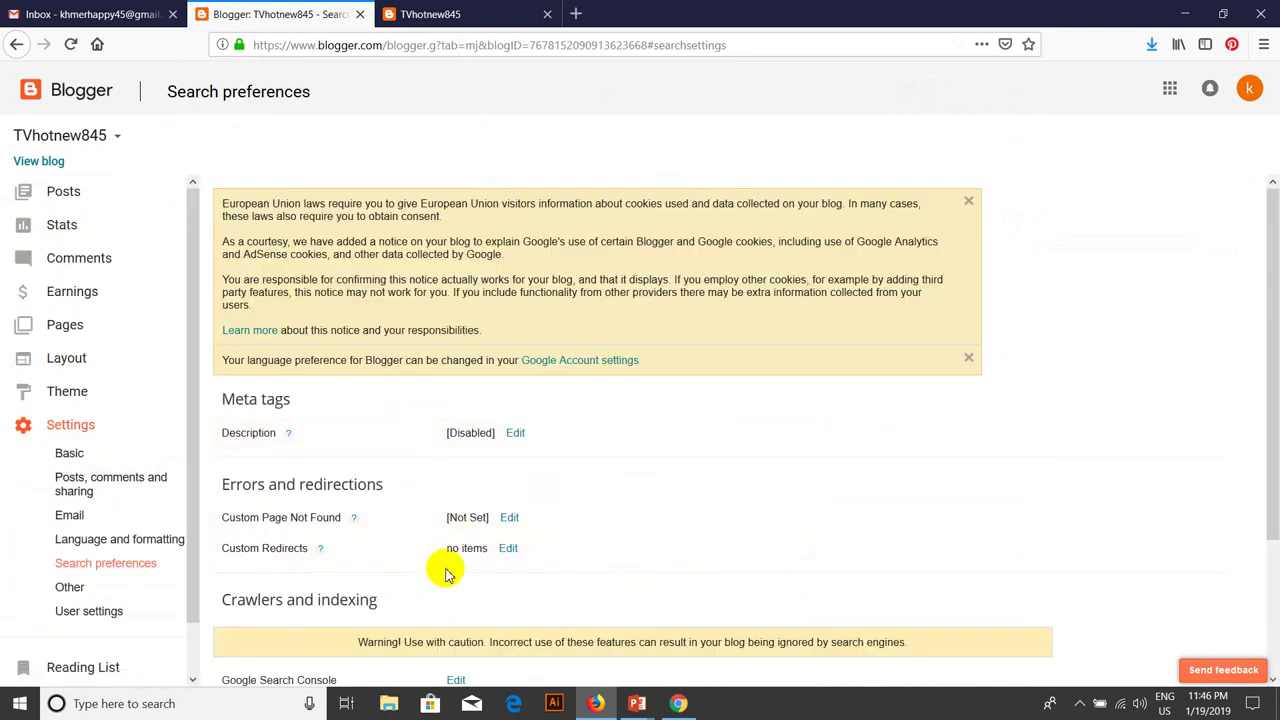
scroll(1268, 400, down, 3)
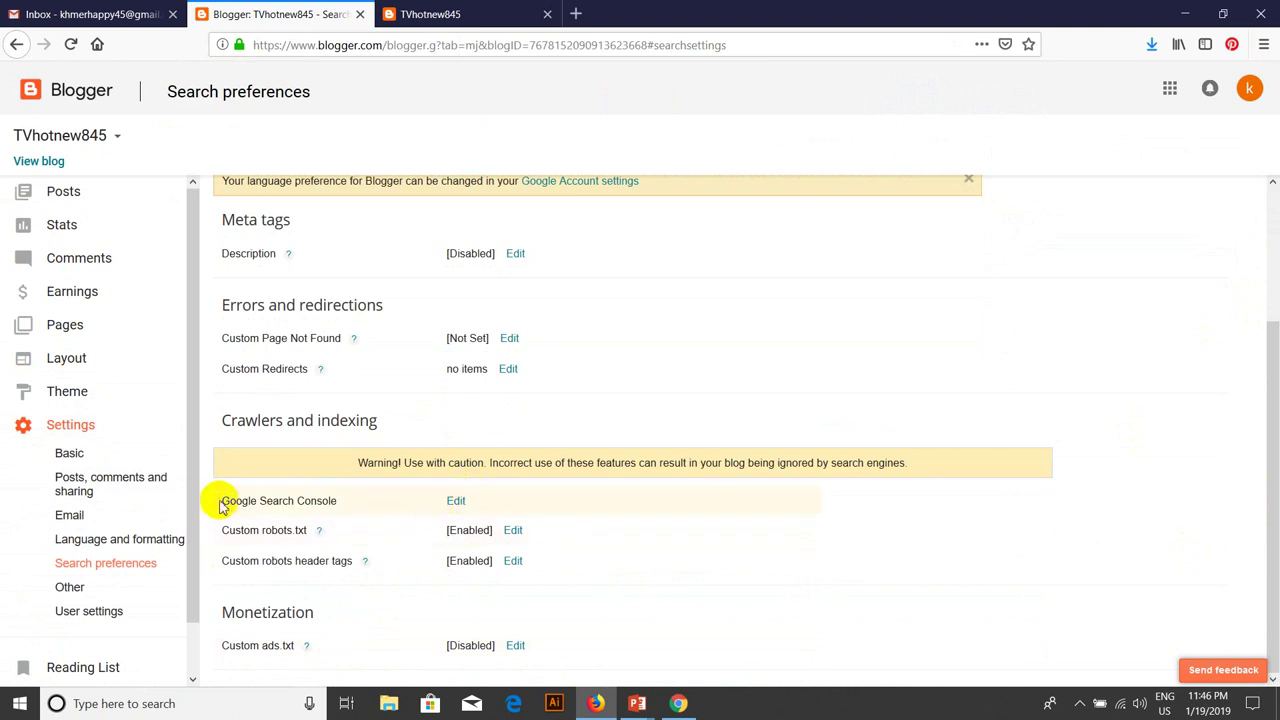
click(455, 501)
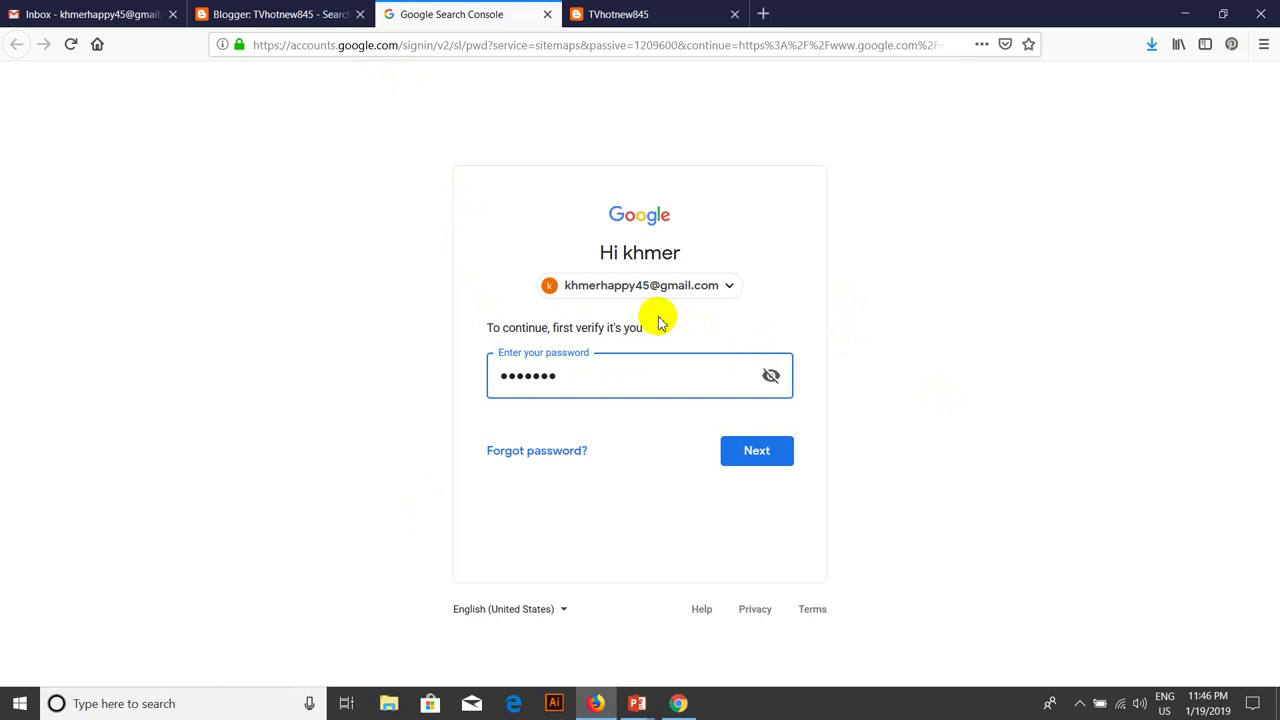
- Verify the Google account with its password, decline saving the login in the browser and start Search Console
click(746, 450)
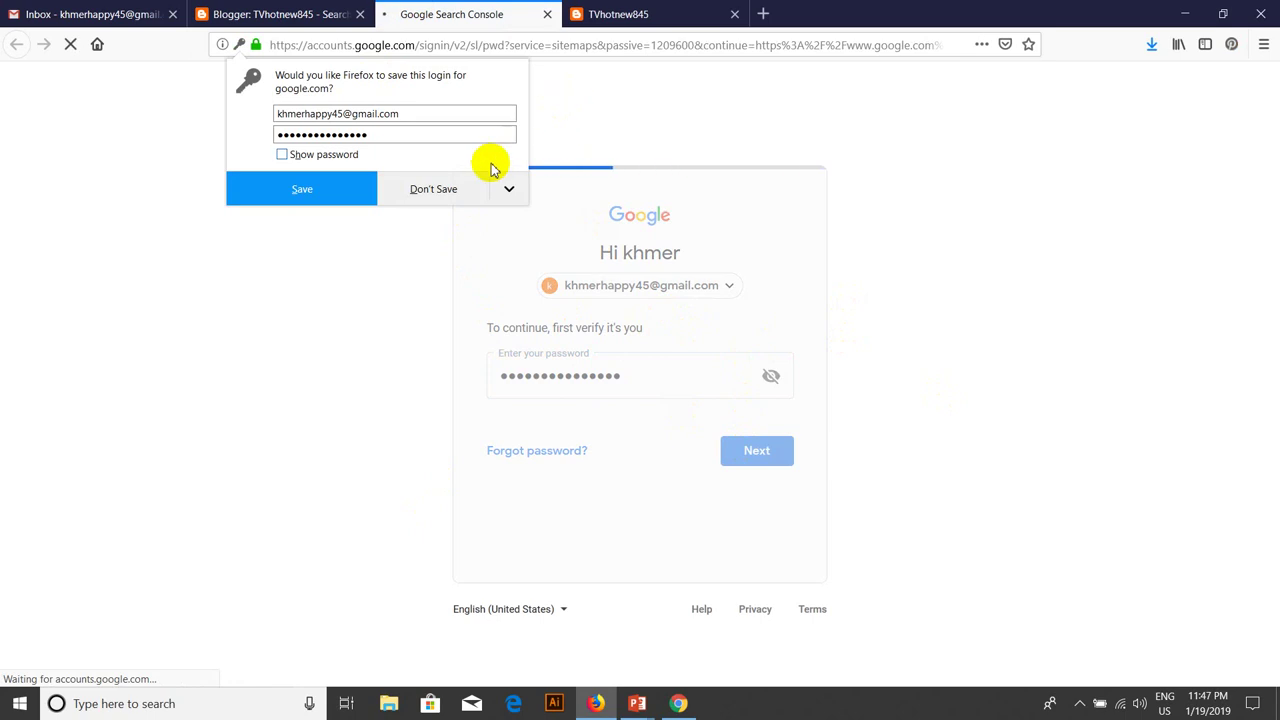
click(460, 188)
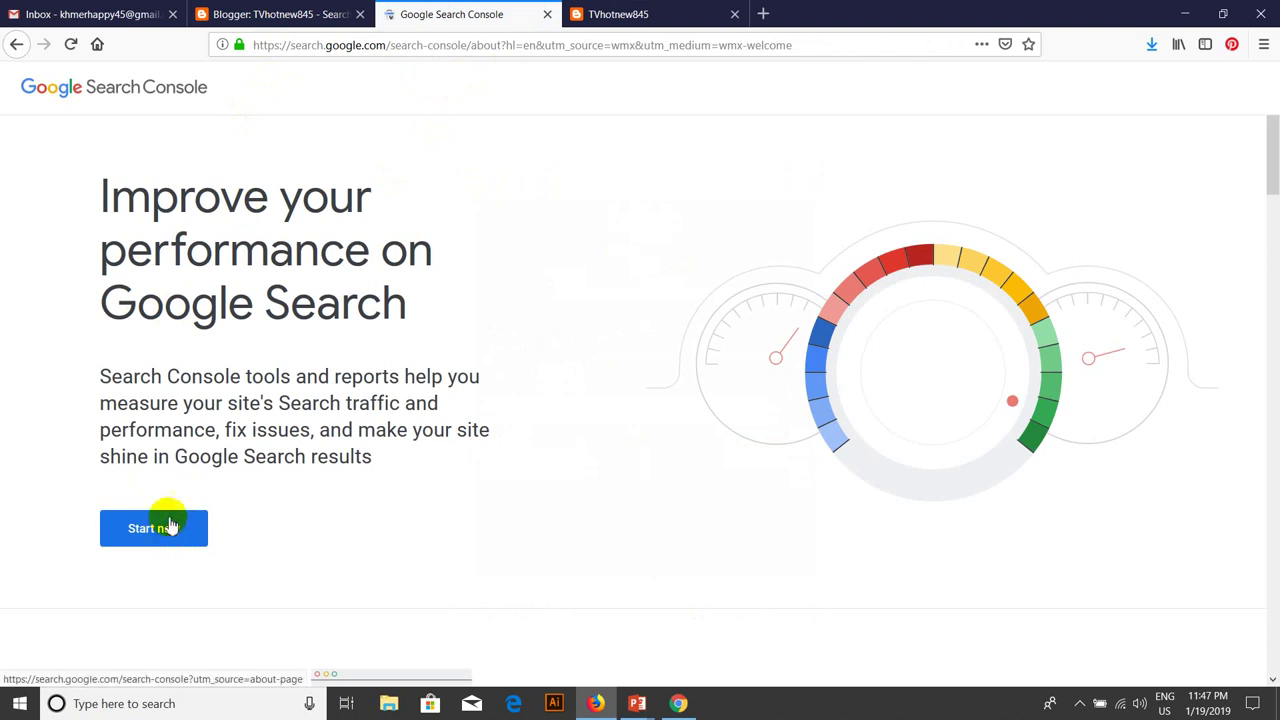
click(176, 522)
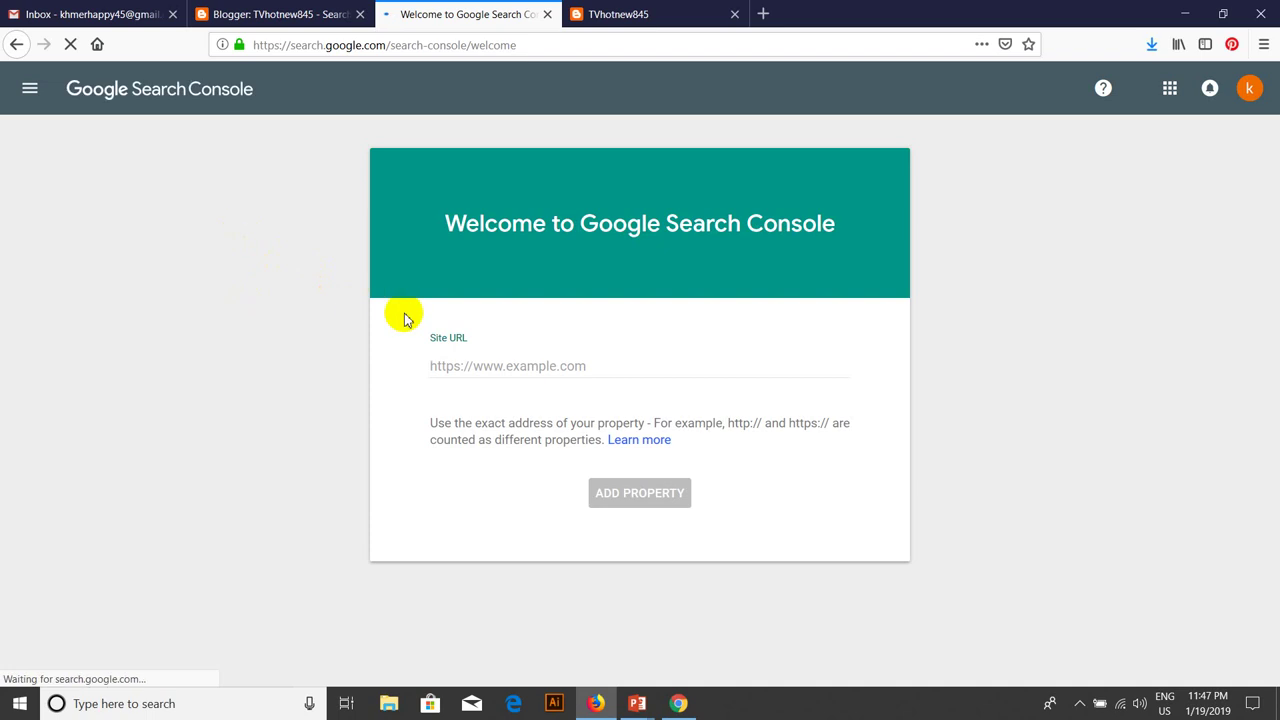
click(513, 366)
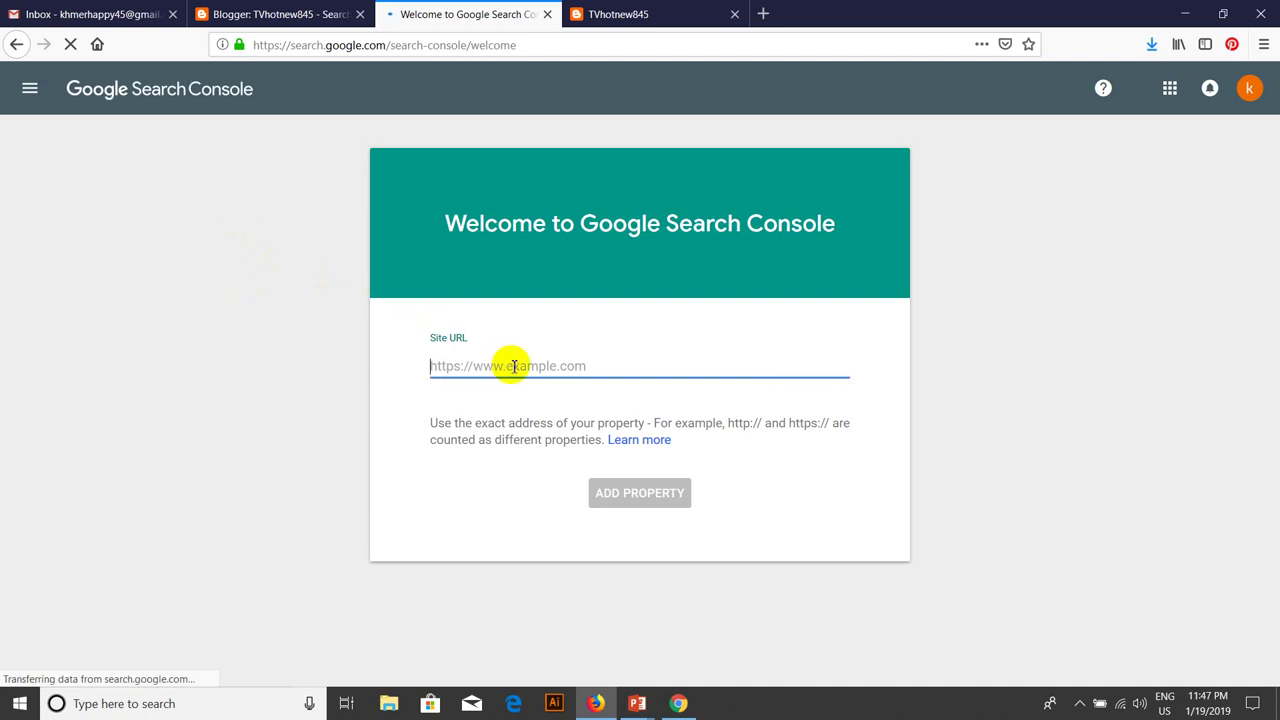
click(300, 20)
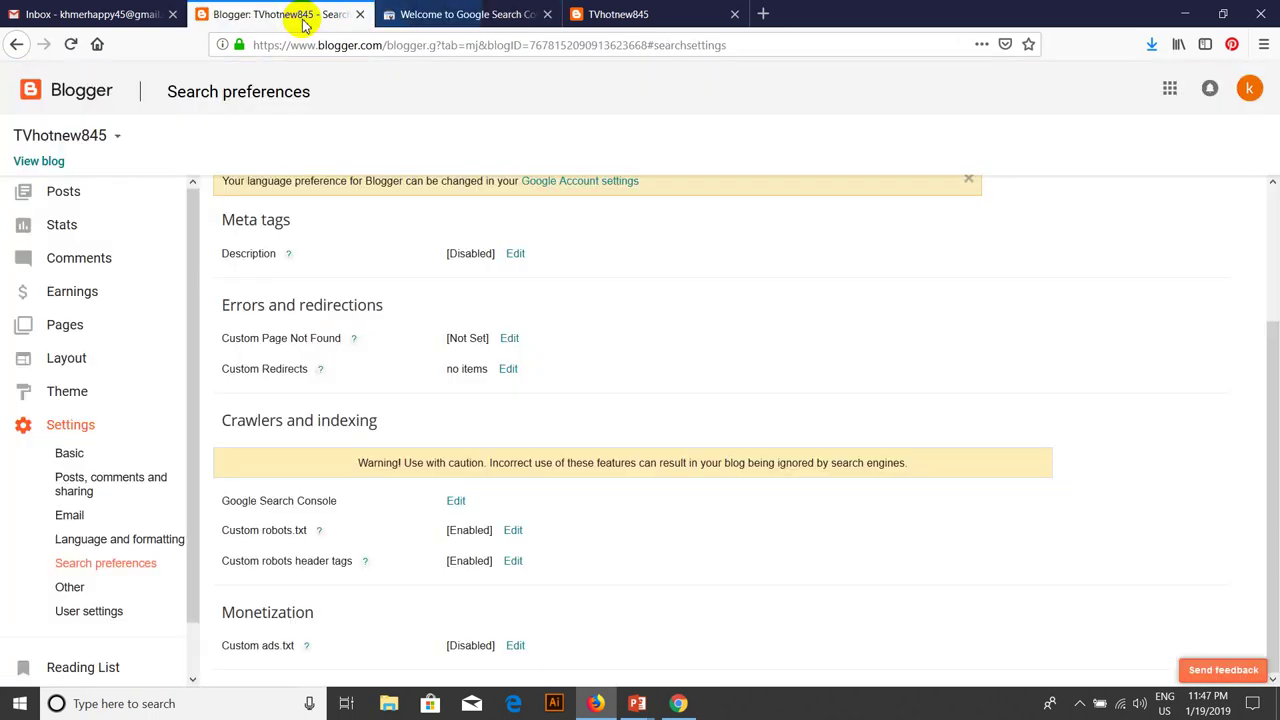
click(655, 14)
drag(428, 45, 189, 49)
key(ctrl+c)
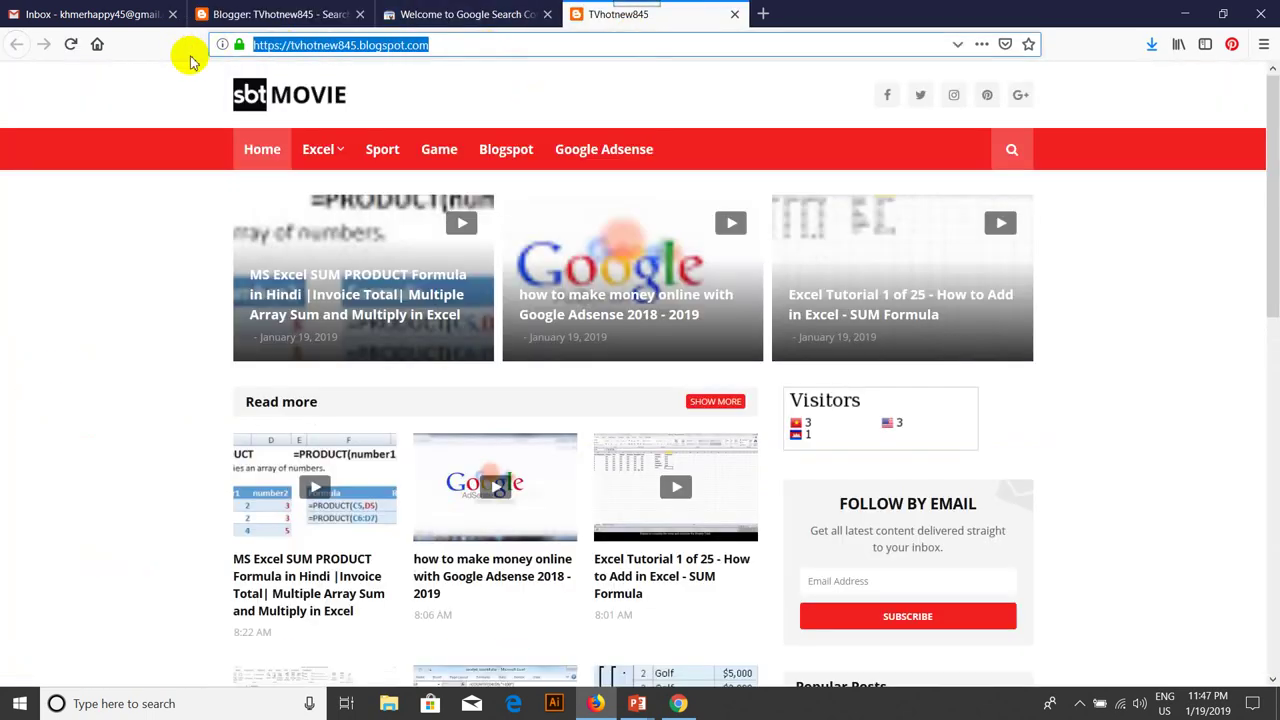
click(465, 14)
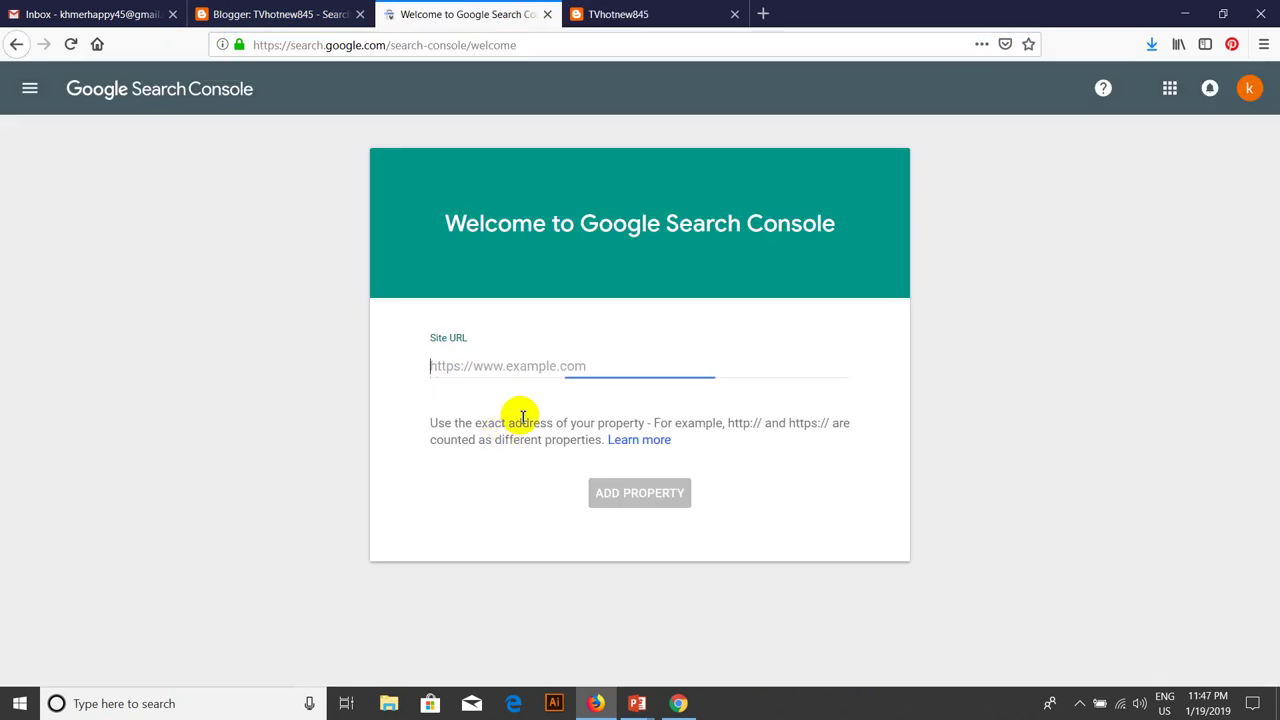
key(ctrl+v)
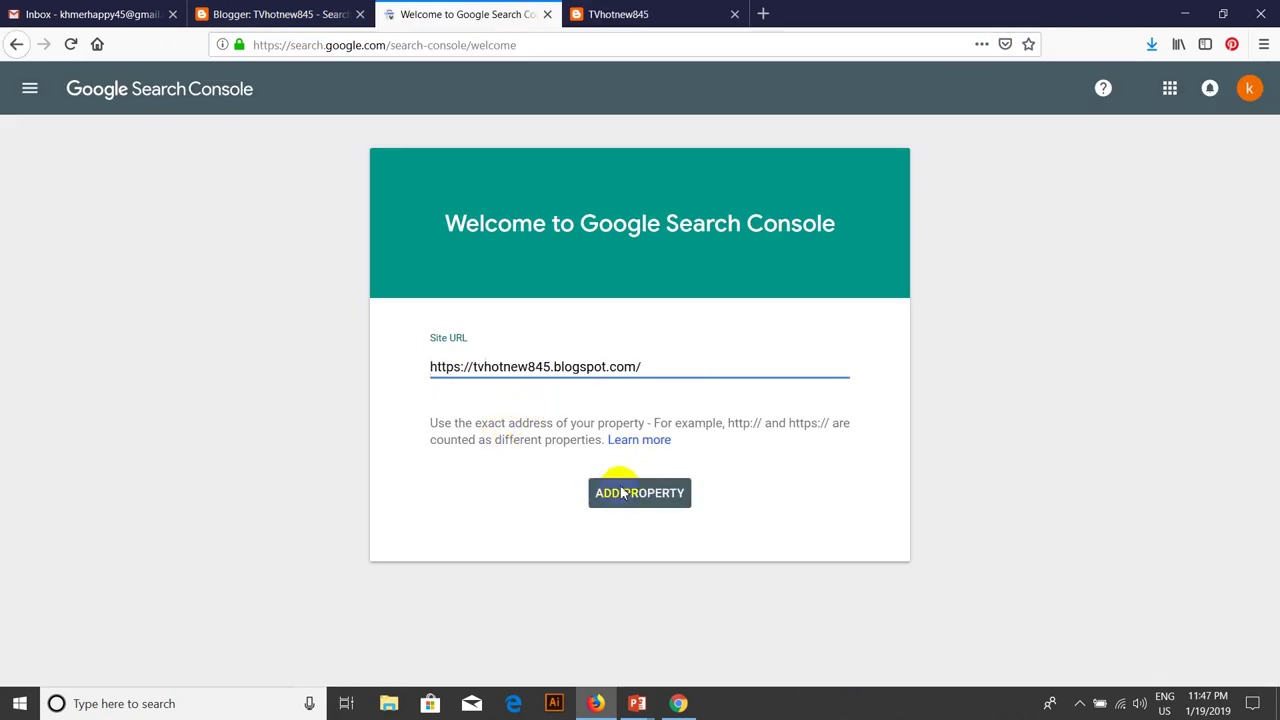
click(621, 492)
click(621, 492)
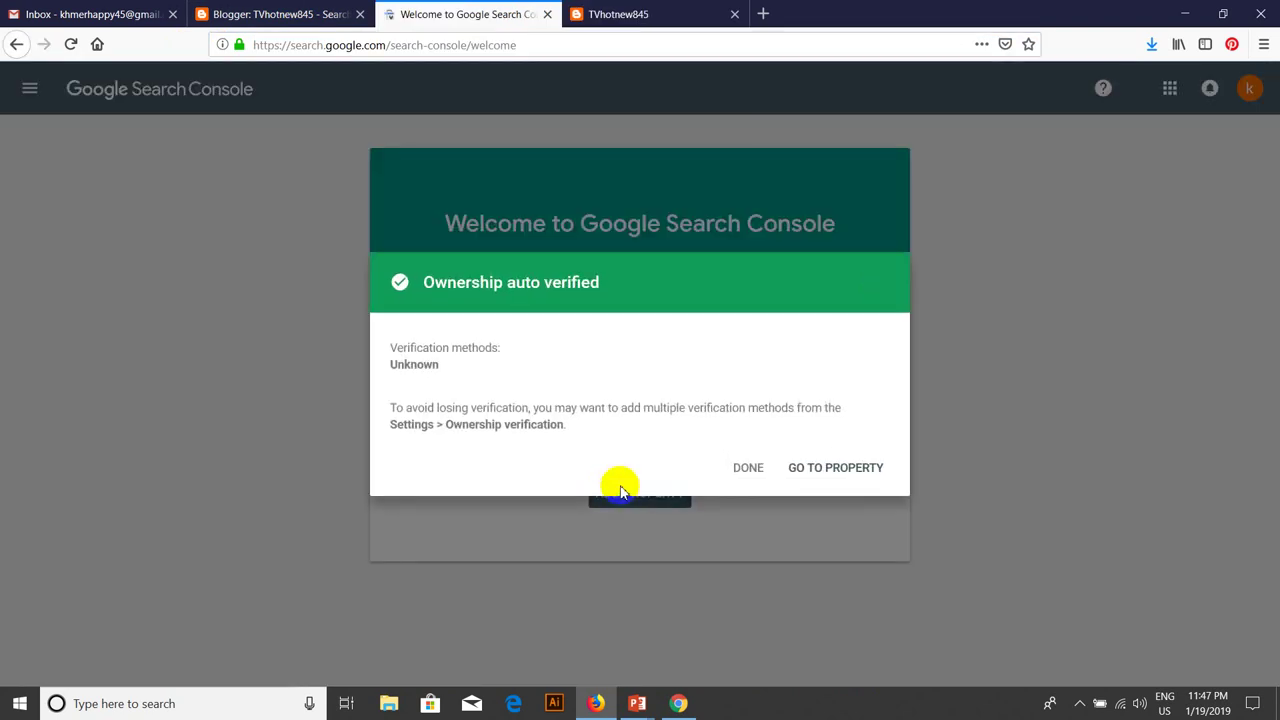
click(848, 470)
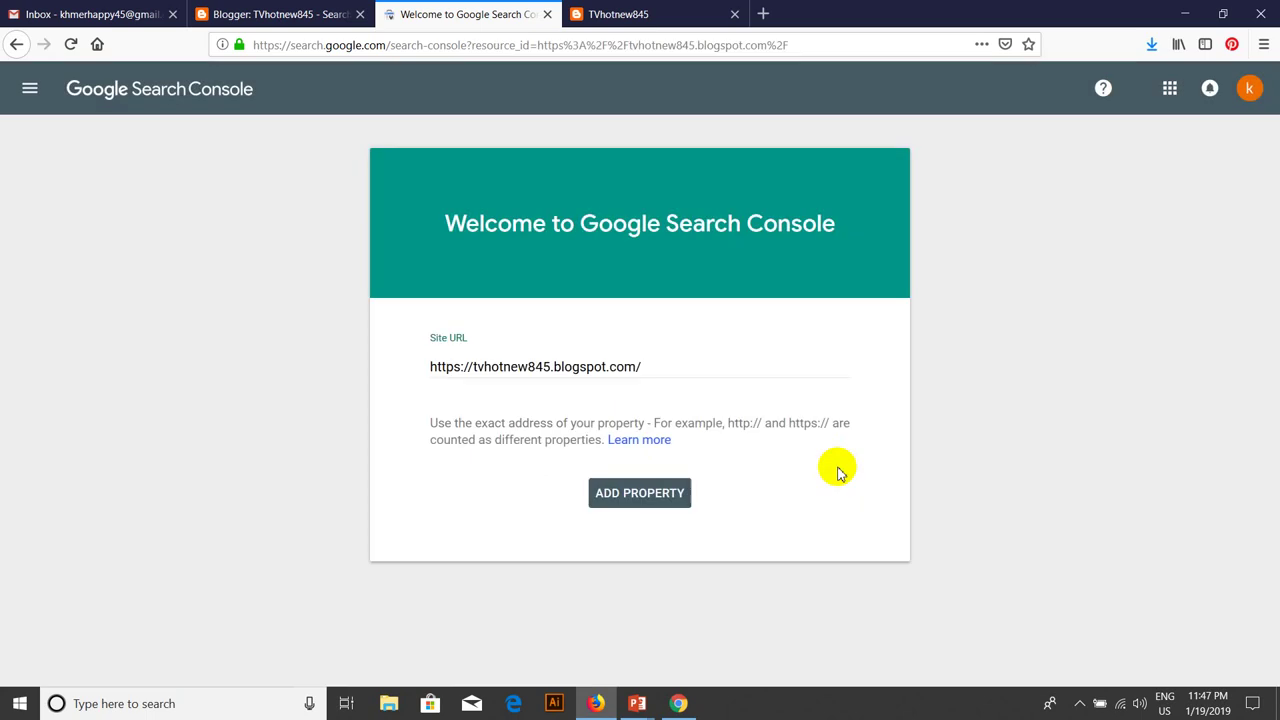
- Switch to Gmail and check the Primary inbox for new messages
click(145, 12)
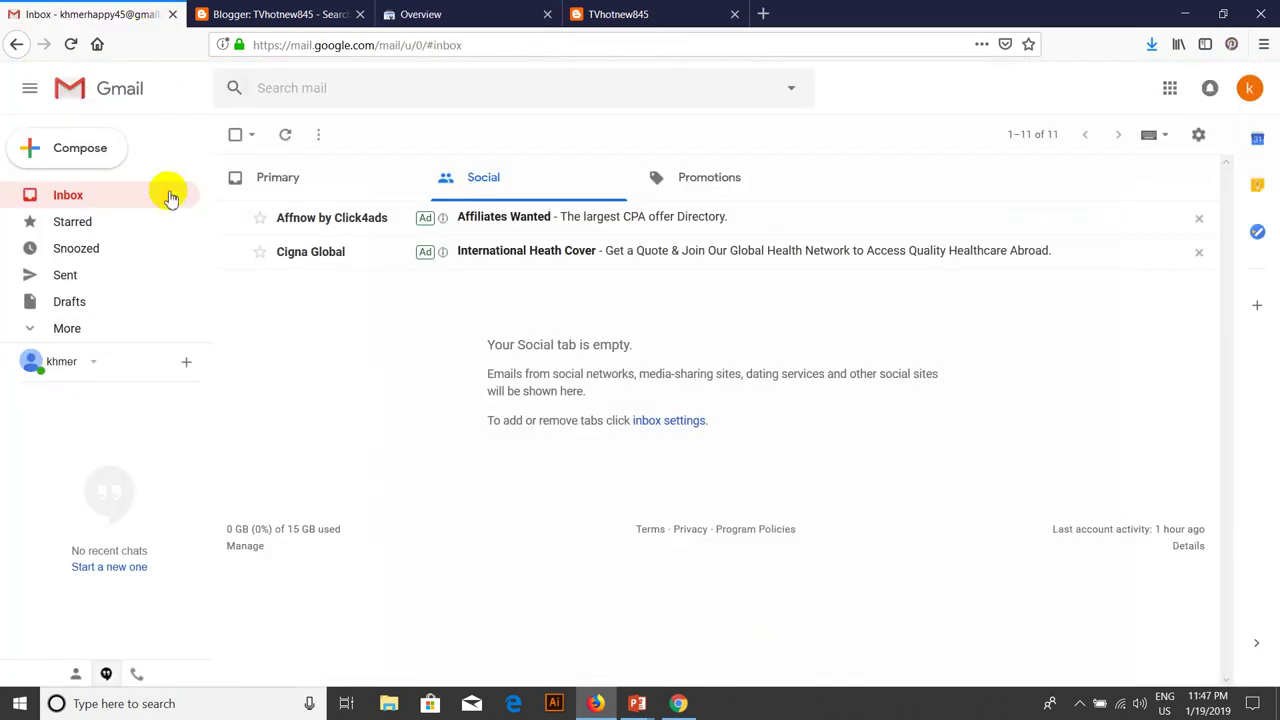
click(252, 195)
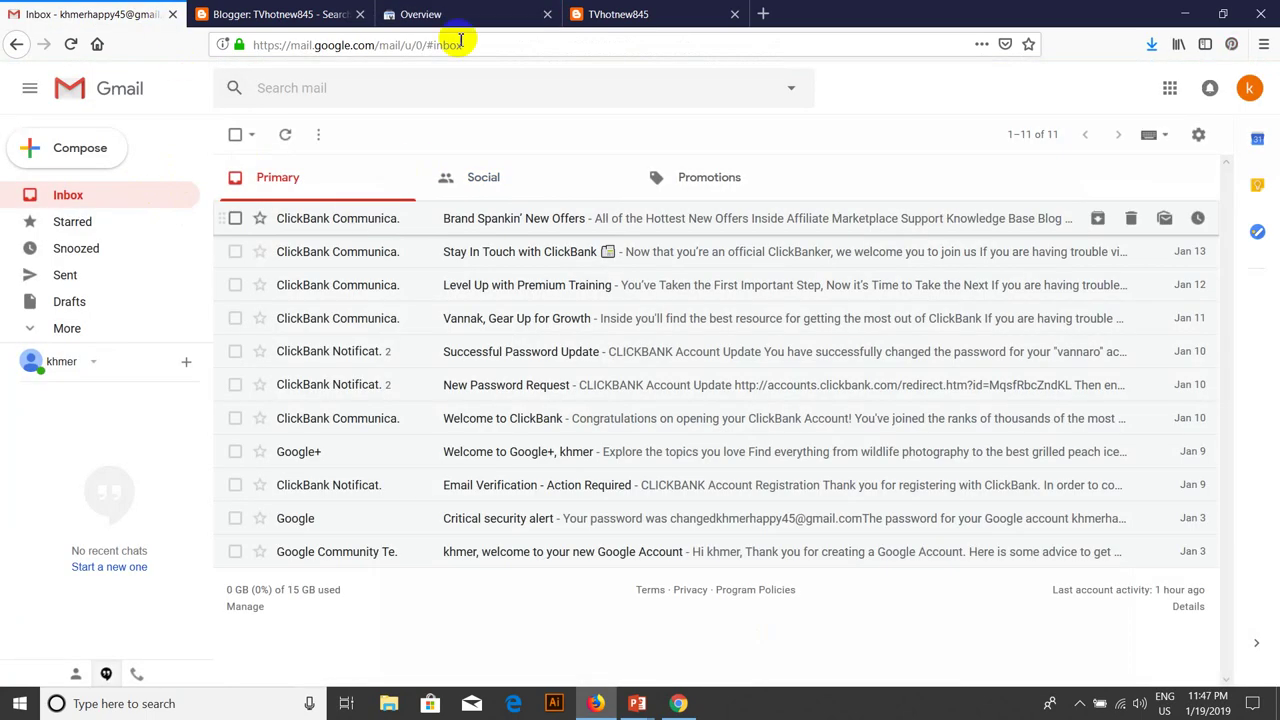
- Check the Gmail inbox again and open the Google Search Console message about improving the blog's search presence
click(610, 14)
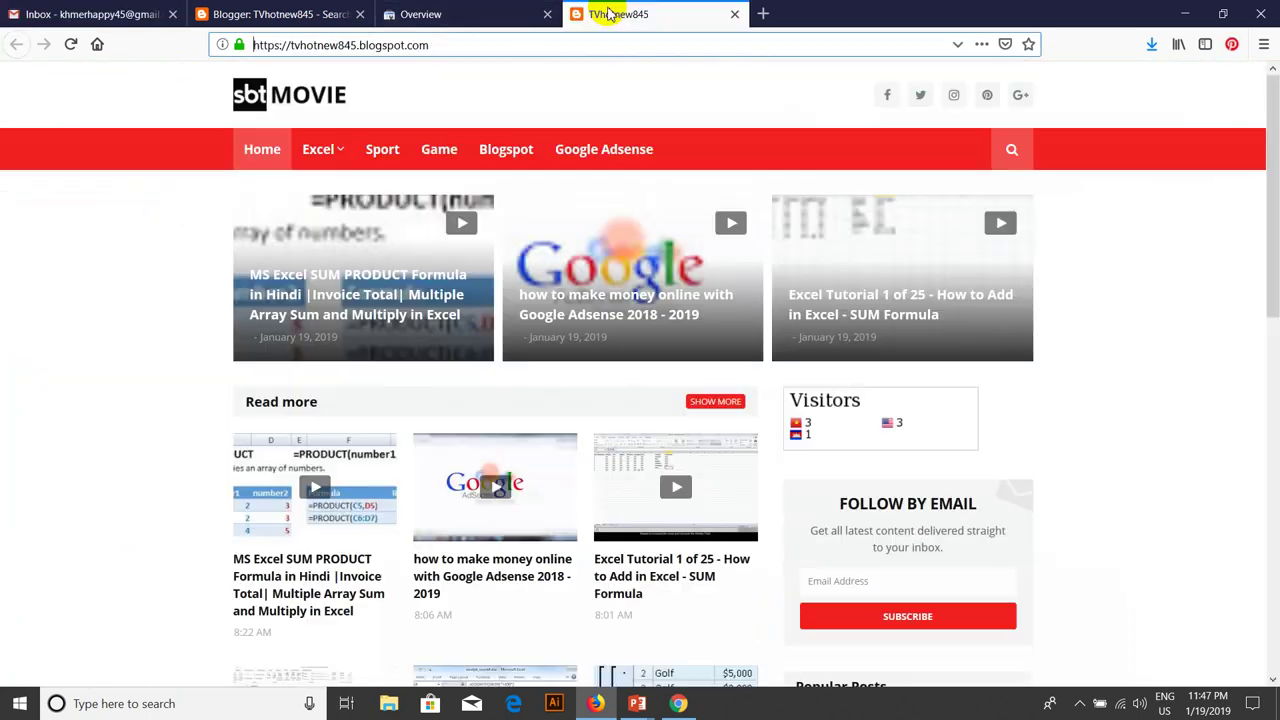
click(433, 14)
click(130, 14)
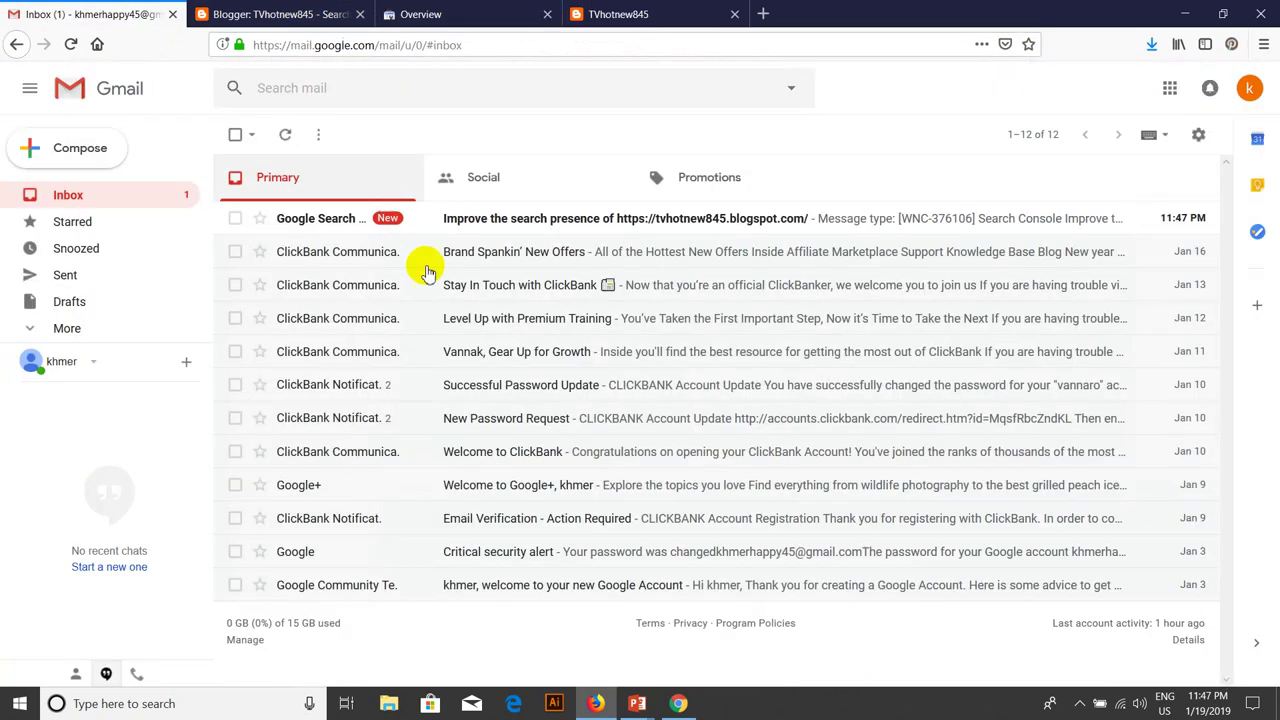
click(468, 218)
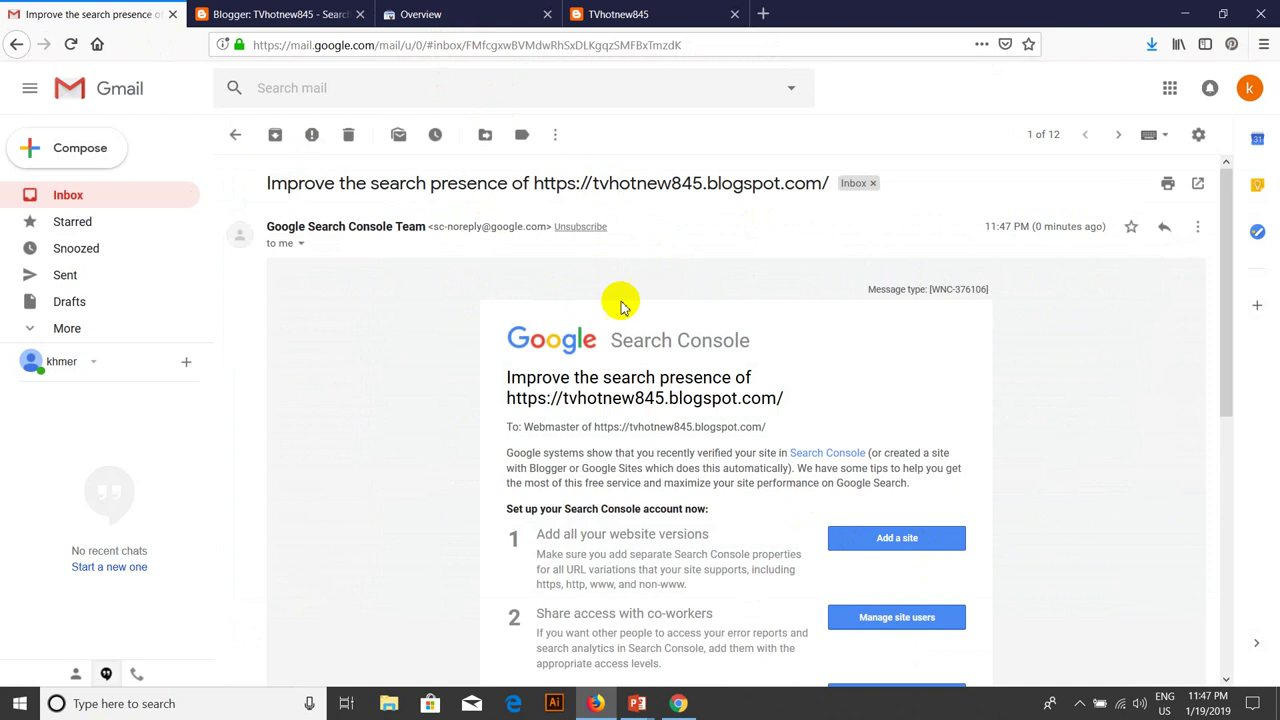
- Return to Search Console, expand its navigation and view the Overview and Coverage reports, dismissing their introductory tips
click(420, 16)
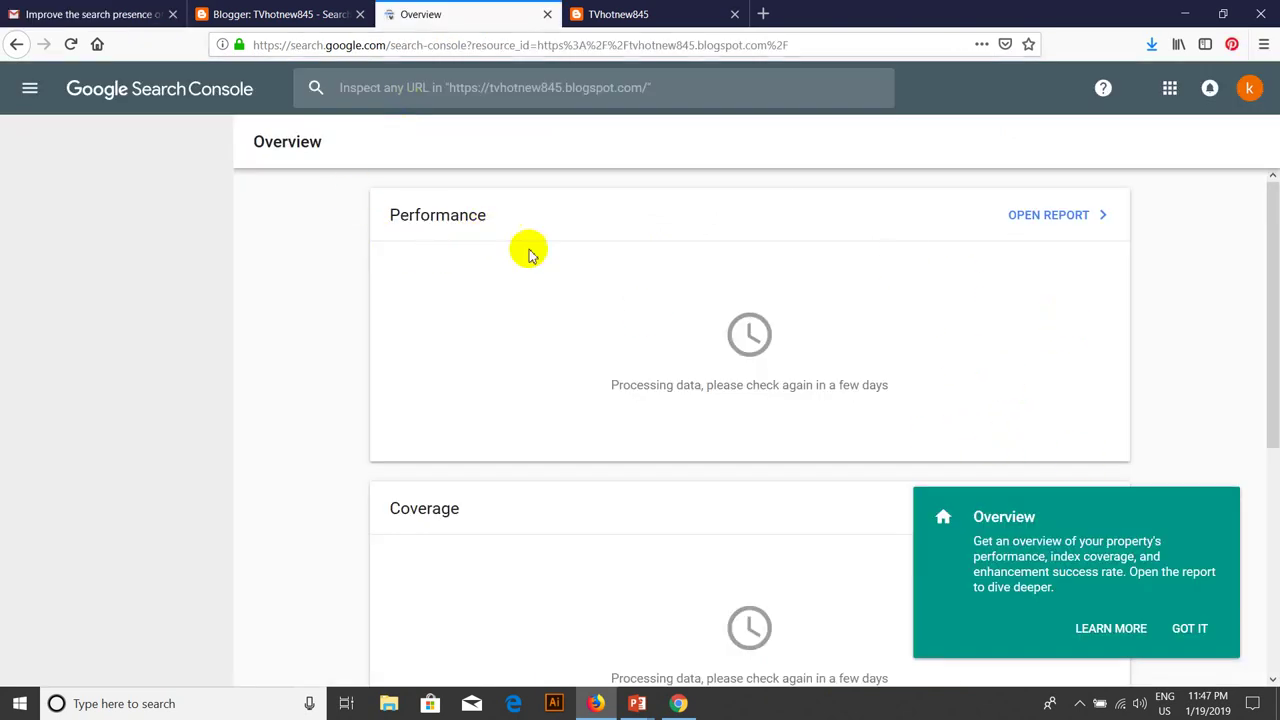
click(29, 92)
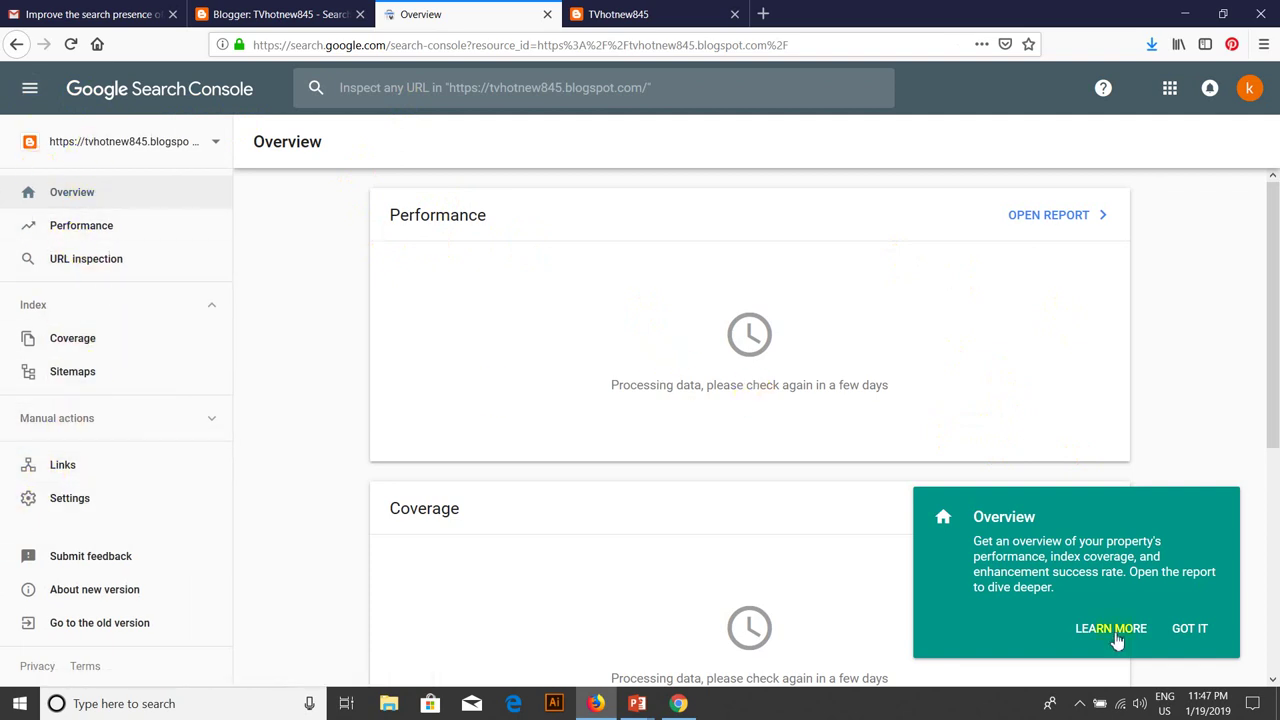
click(1190, 628)
drag(1266, 349, 1272, 285)
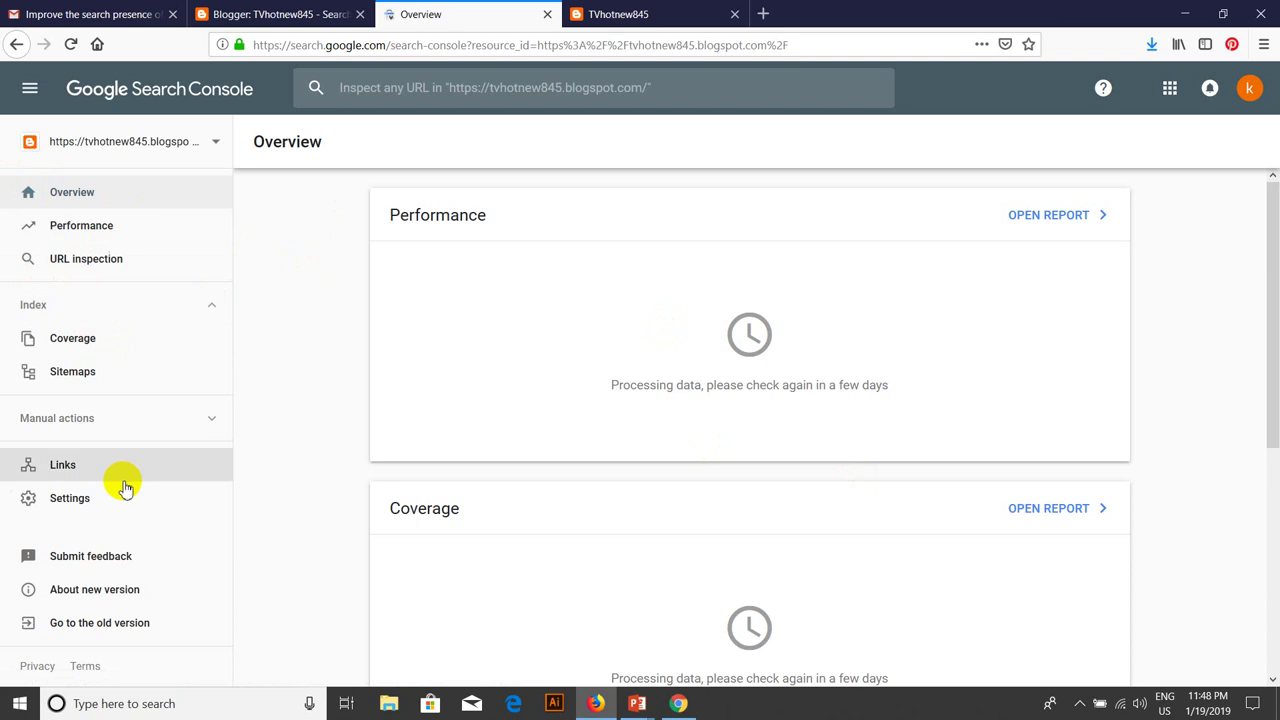
click(82, 338)
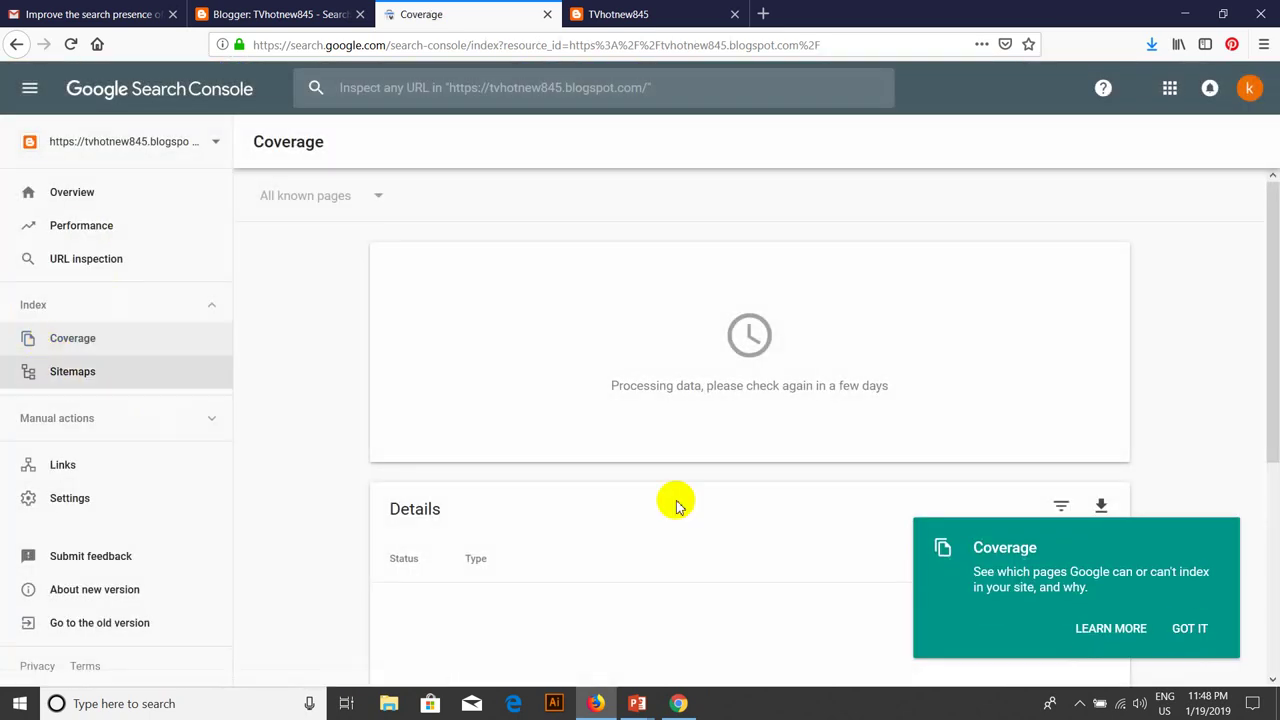
click(1200, 630)
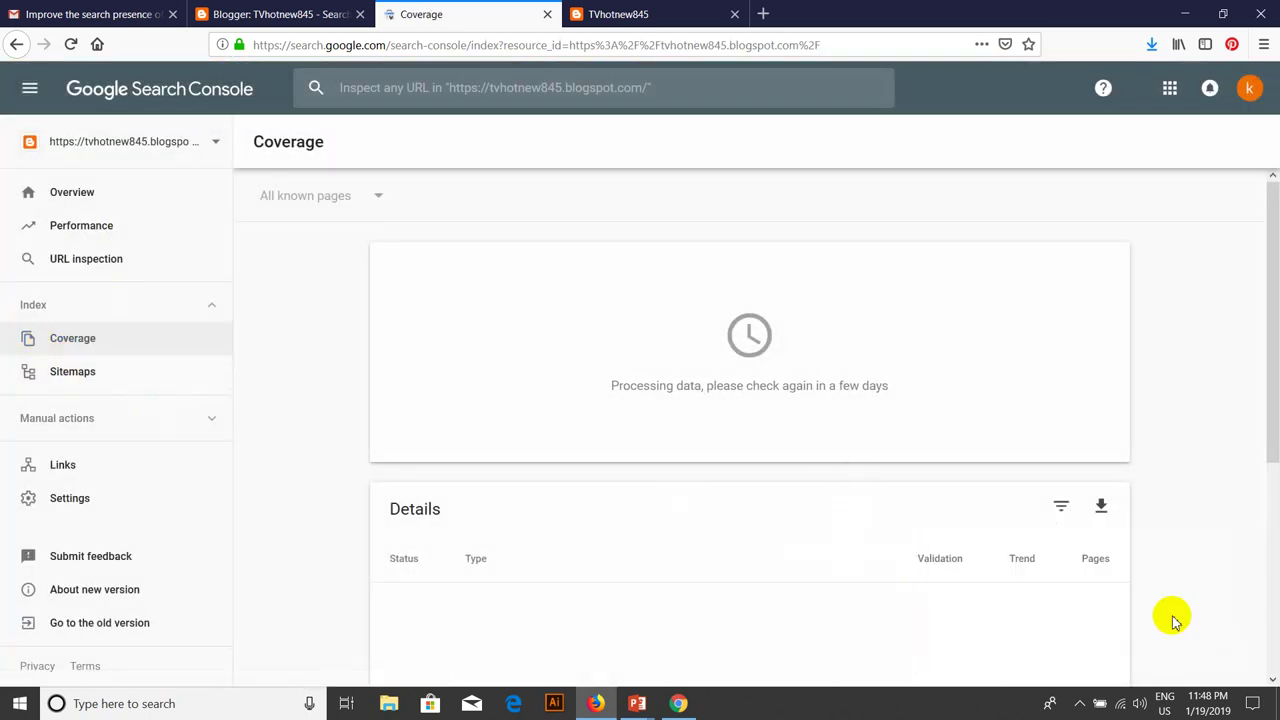
click(57, 383)
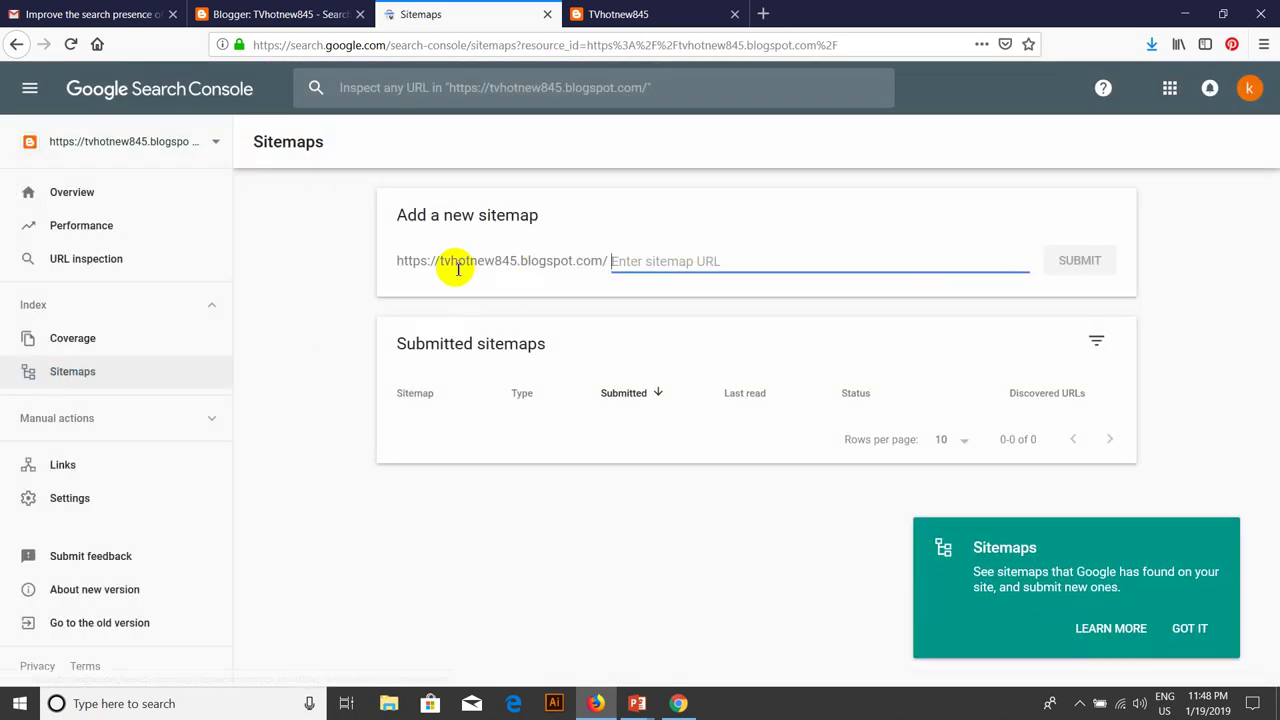
drag(396, 265, 402, 265)
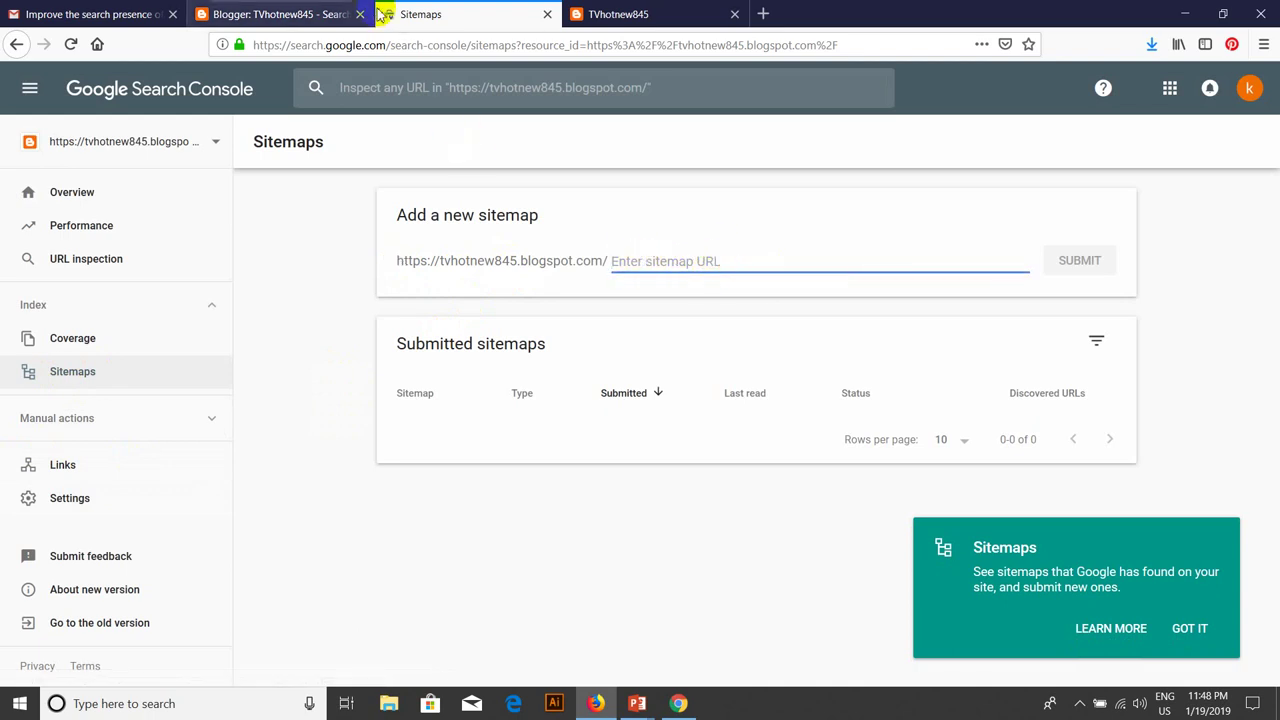
click(651, 10)
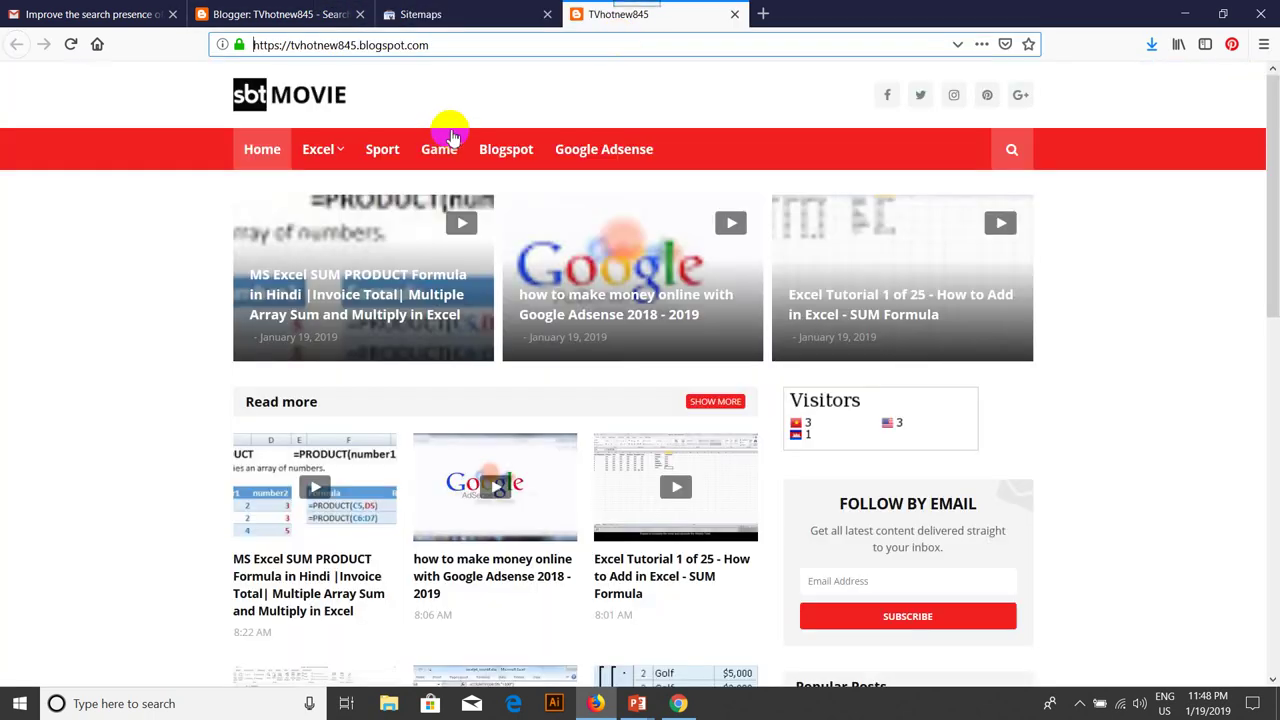
text(/ro)
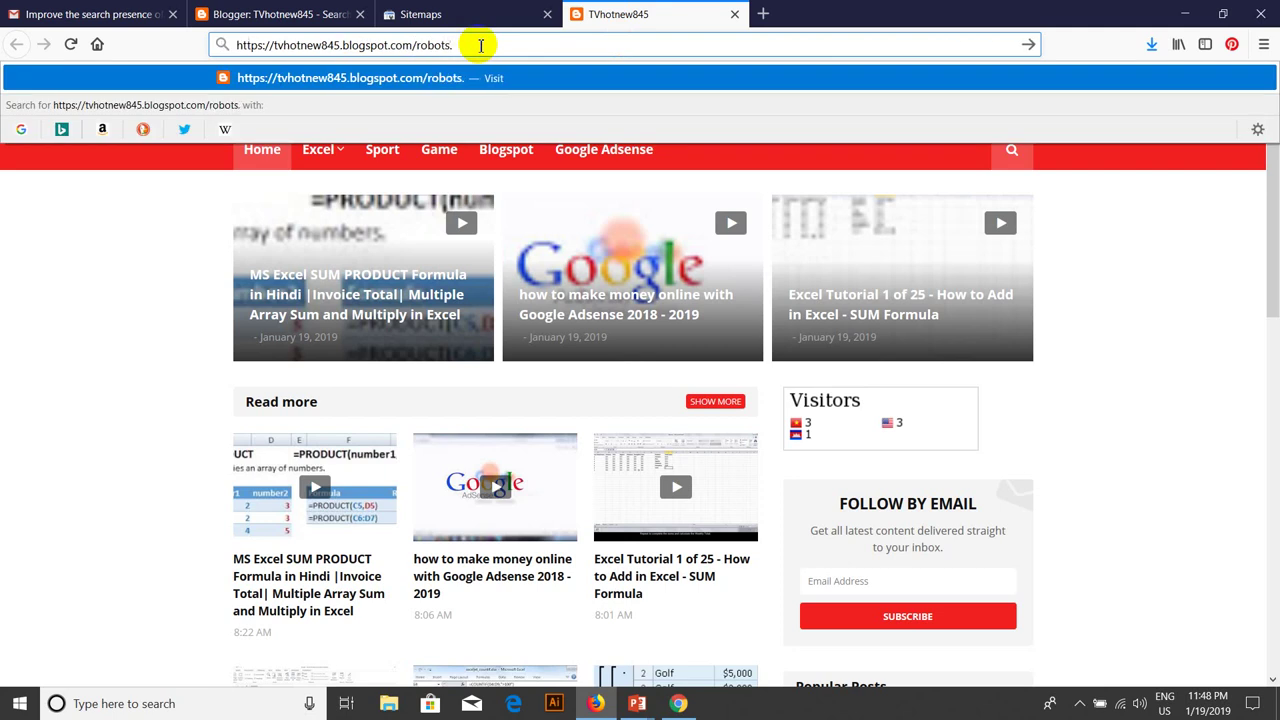
text(bot.txt)
key(Return)
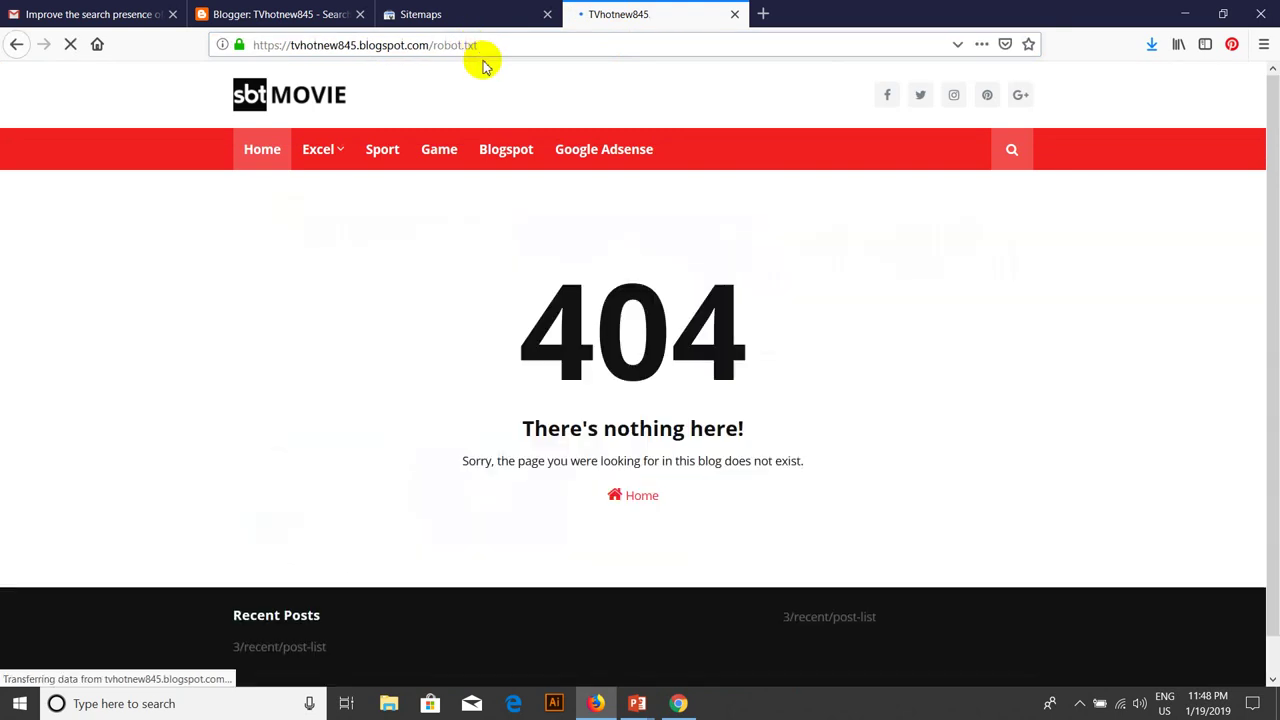
click(462, 44)
click(462, 44)
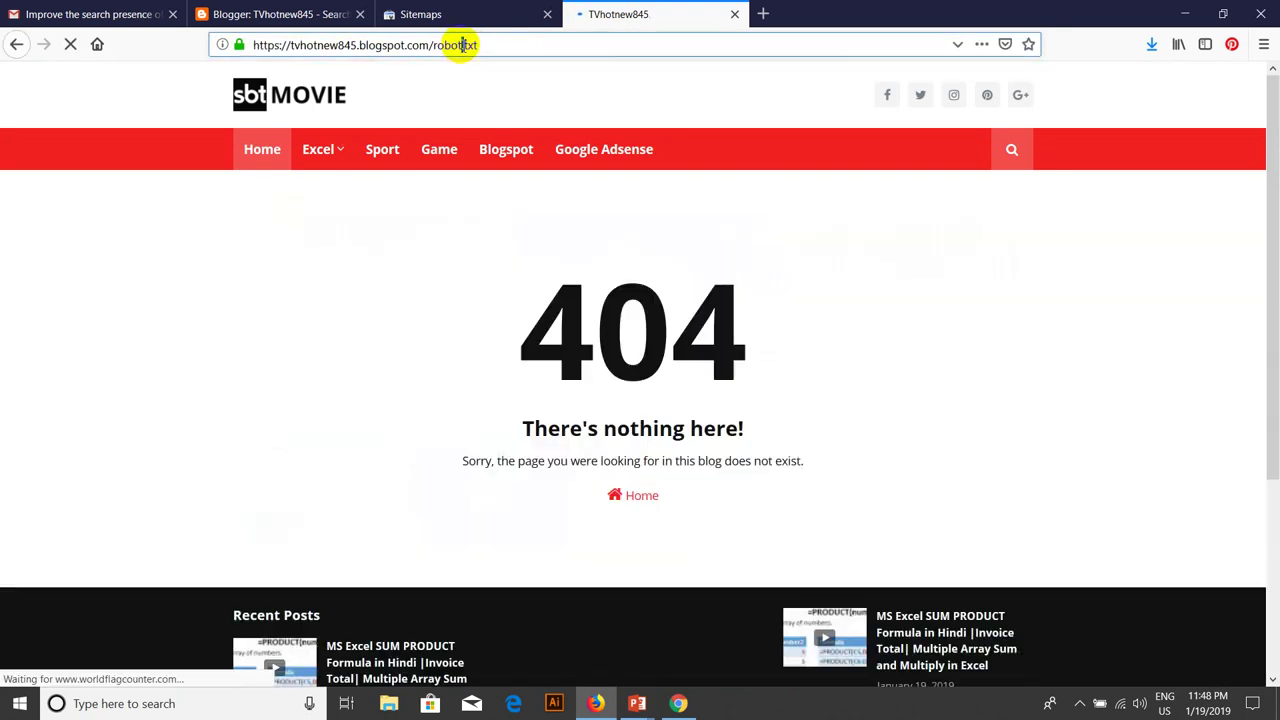
text(s)
key(Return)
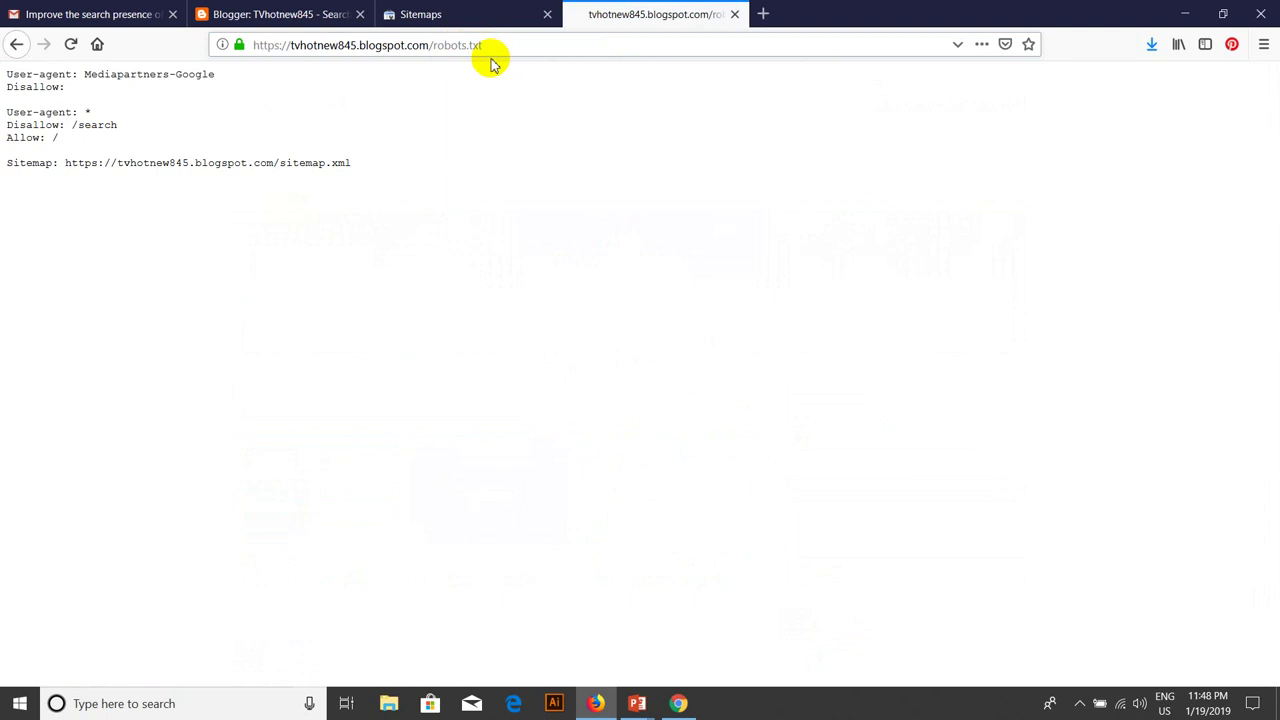
- Copy sitemap.xml from the robots.txt sitemap line and submit it as a new sitemap in Search Console
double_click(323, 165)
right_click(332, 176)
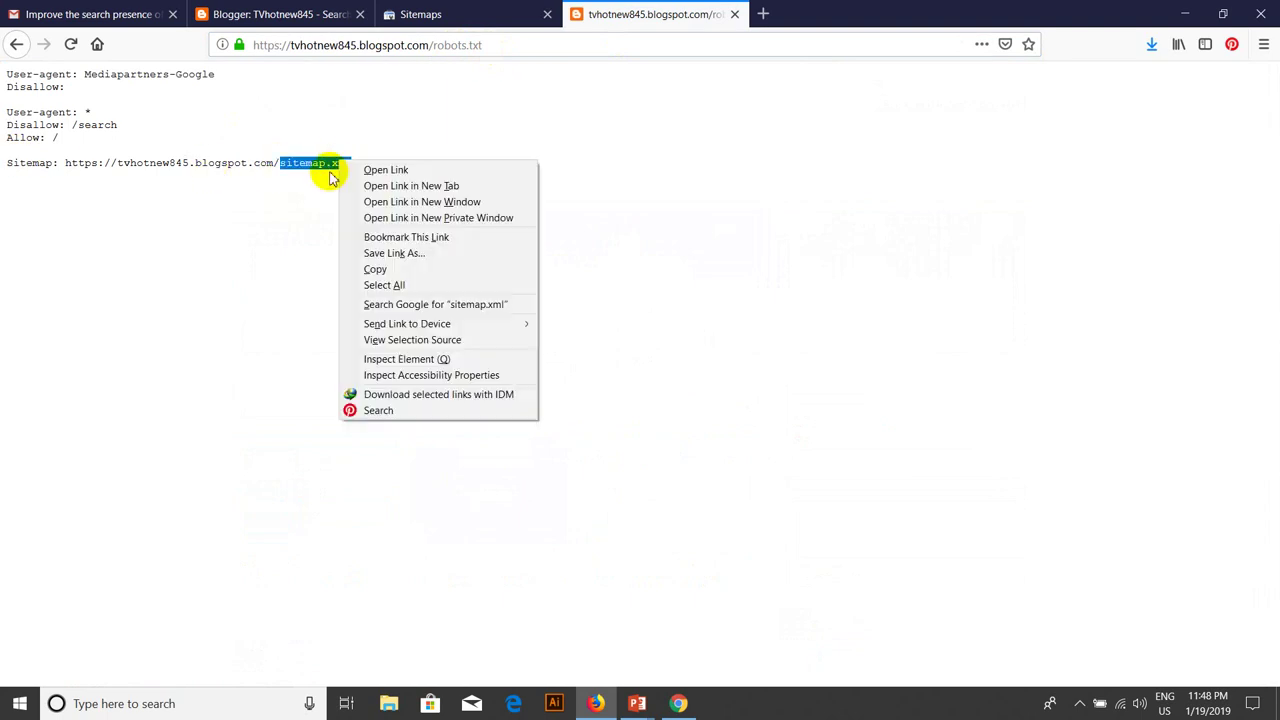
click(374, 270)
click(458, 12)
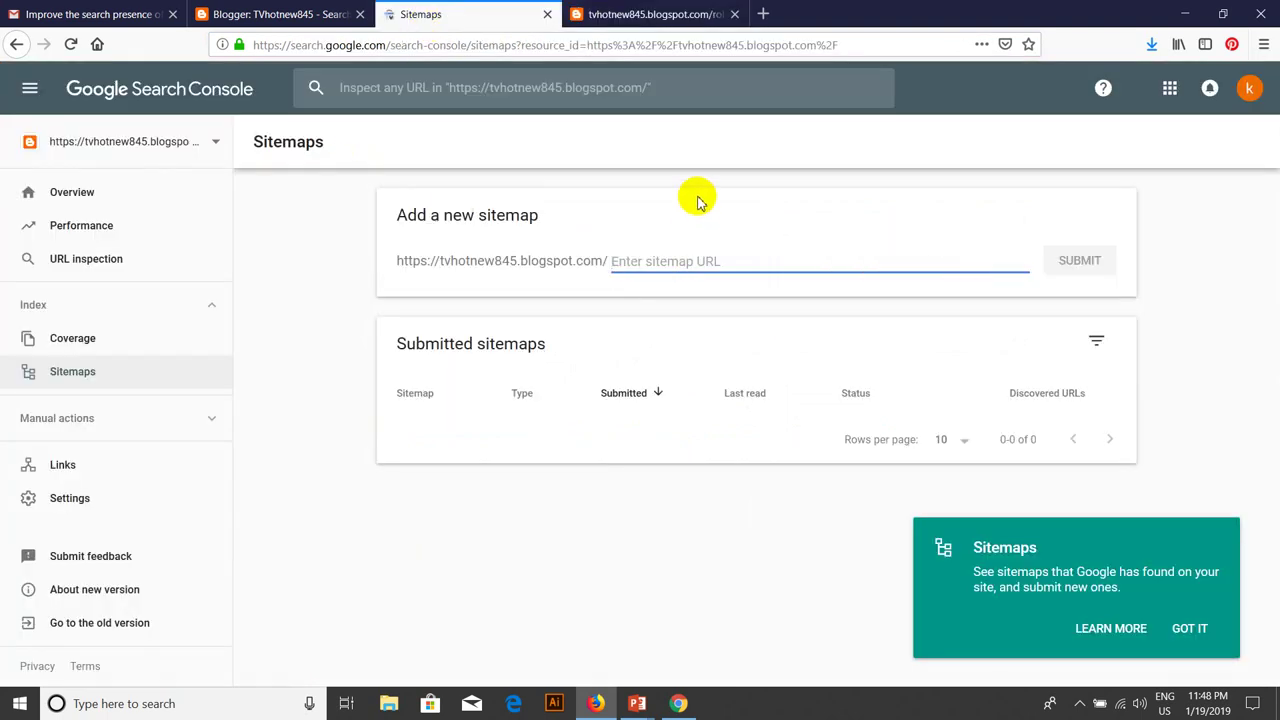
key(ctrl+v)
click(1080, 266)
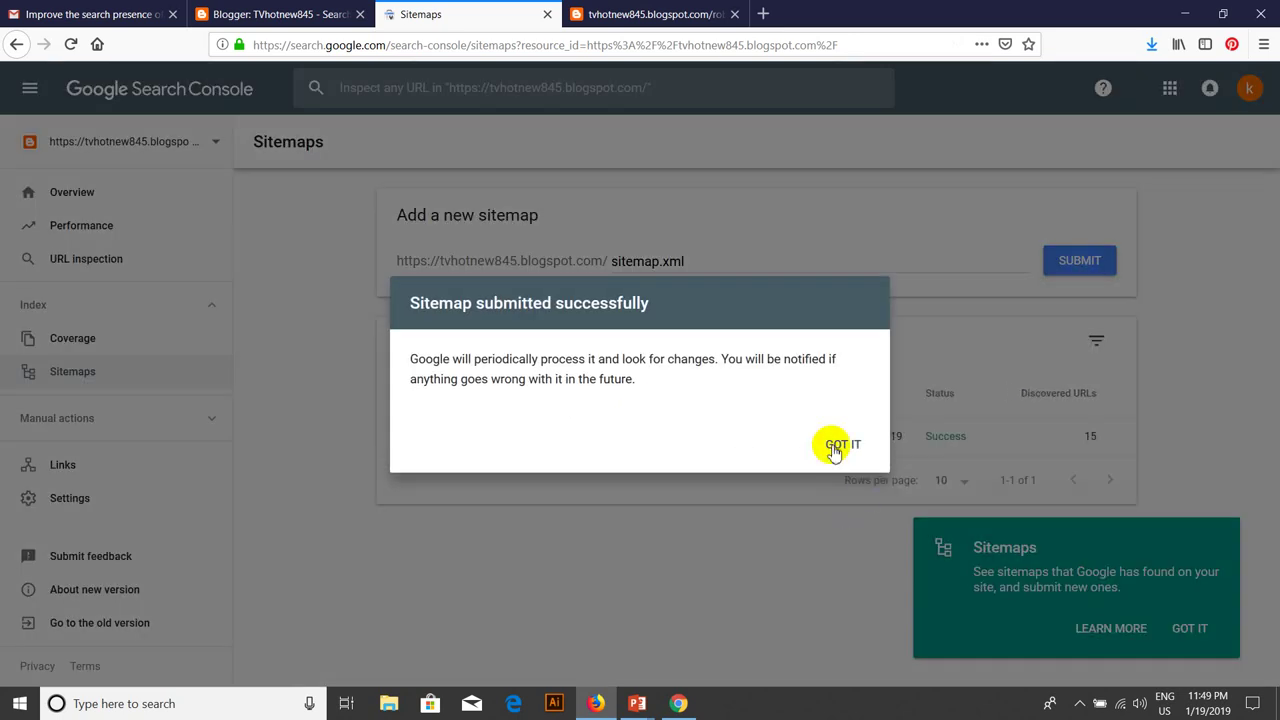
click(836, 446)
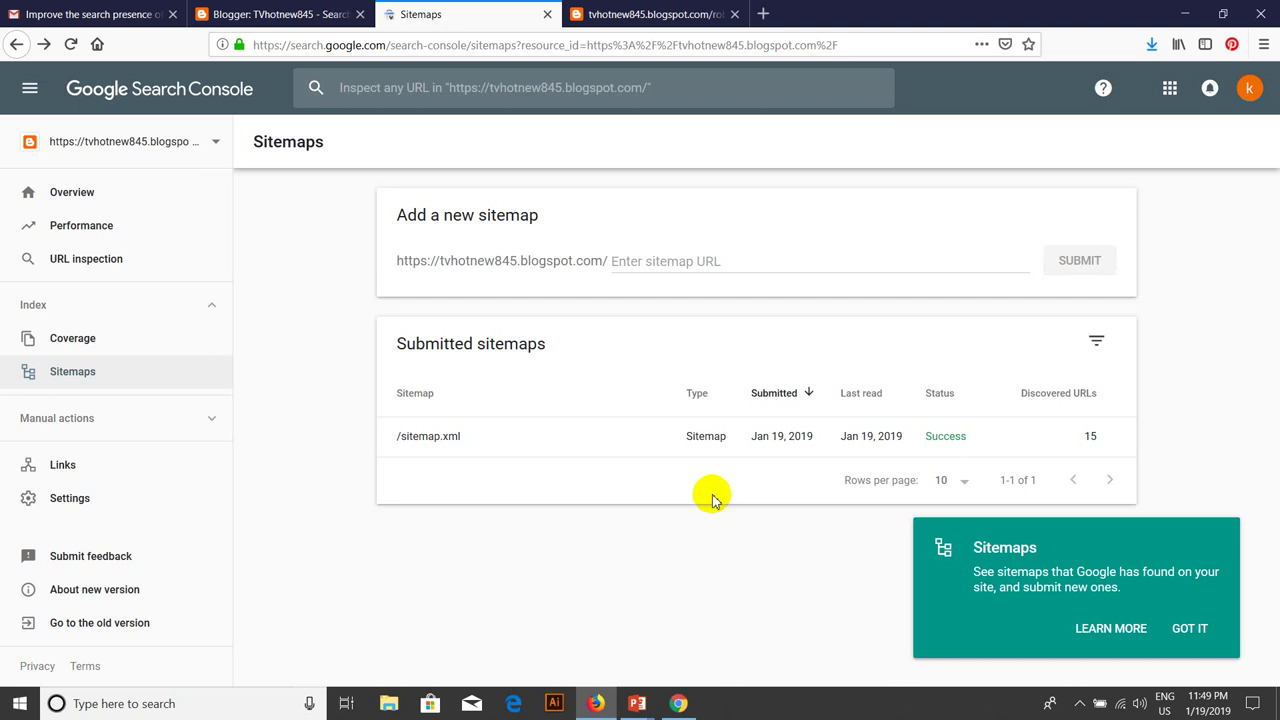
- View the processing details of the submitted /sitemap.xml and return to the list of submitted sitemaps
click(1100, 440)
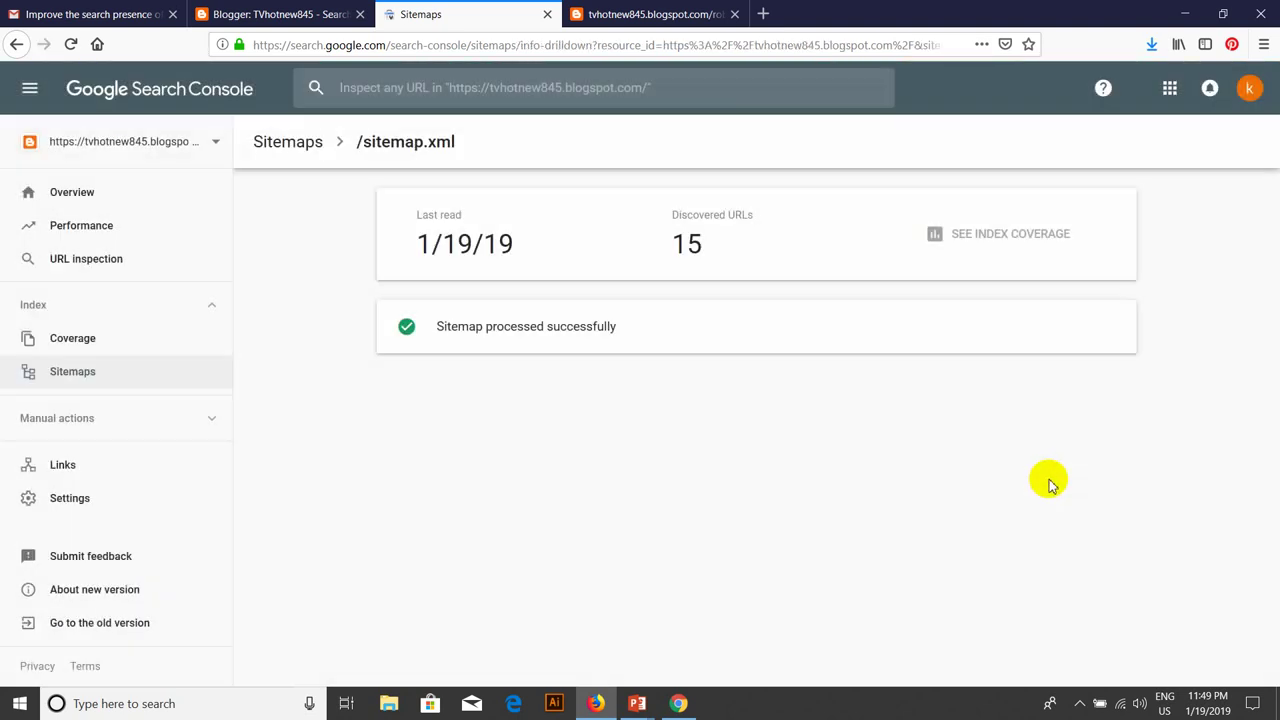
drag(427, 336, 627, 318)
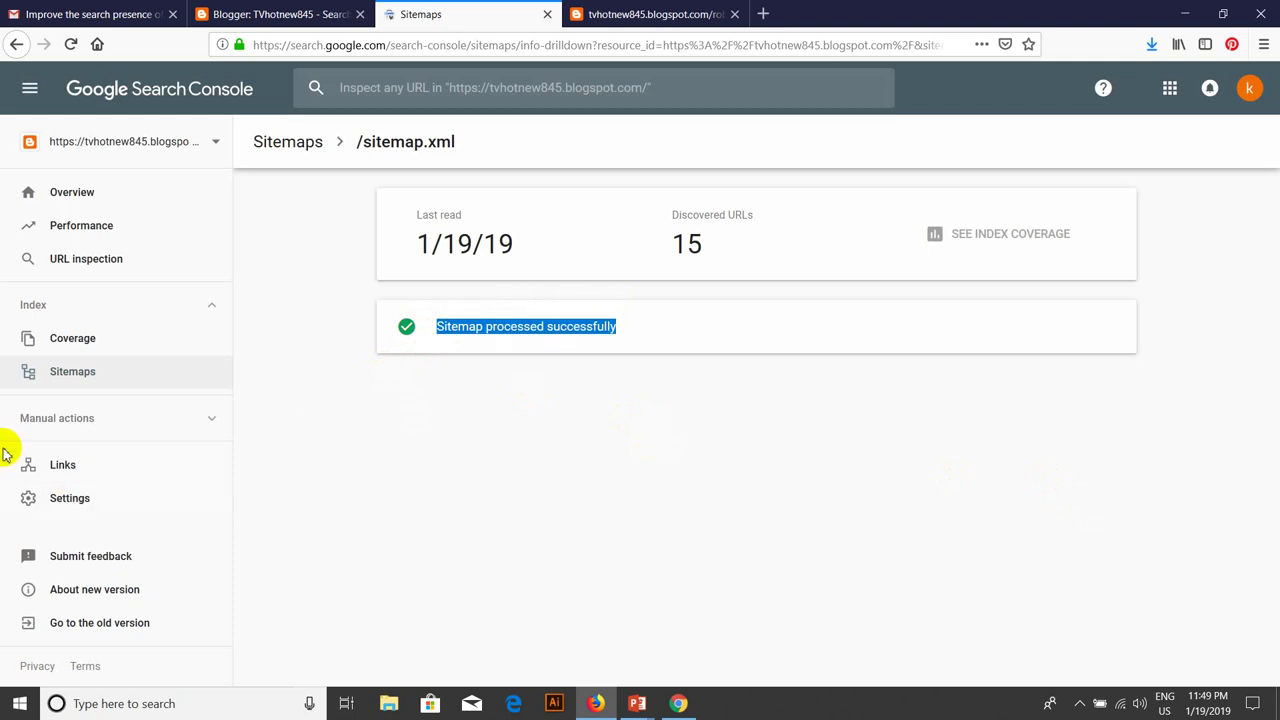
click(78, 371)
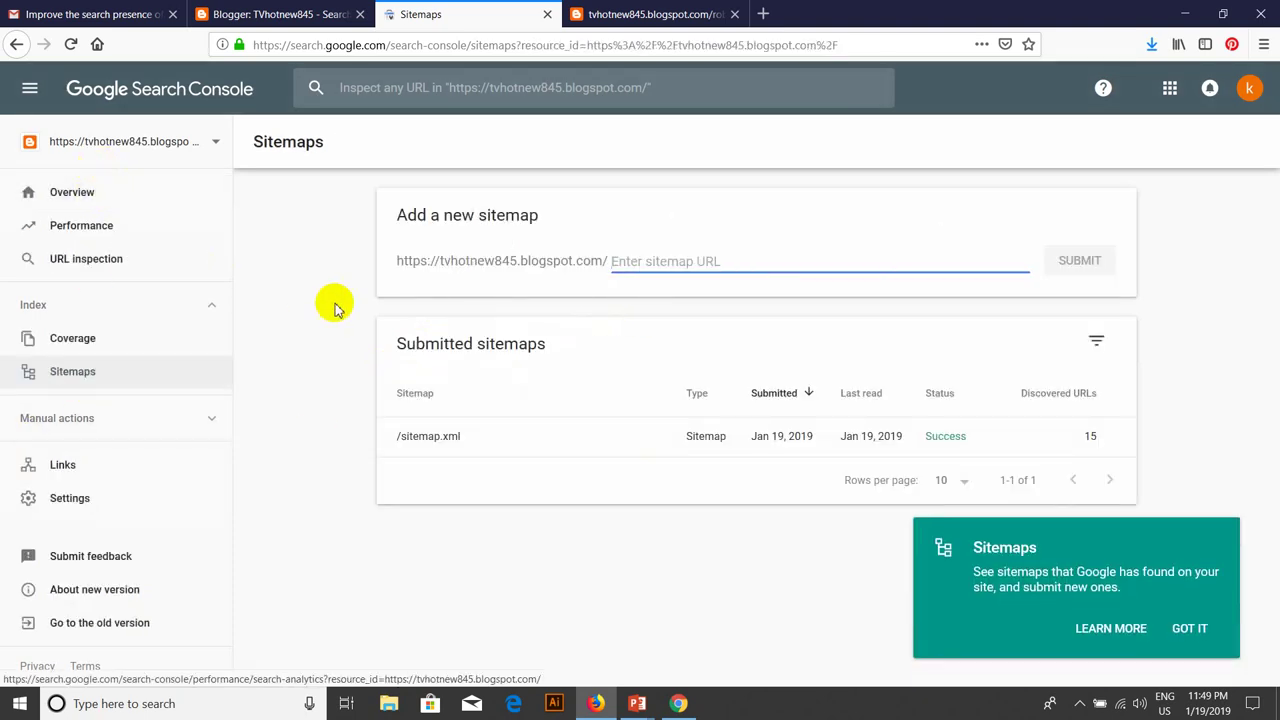
- Review the Overview, URL inspection and Coverage sections, then return to Sitemaps and dismiss its introductory tip
click(109, 194)
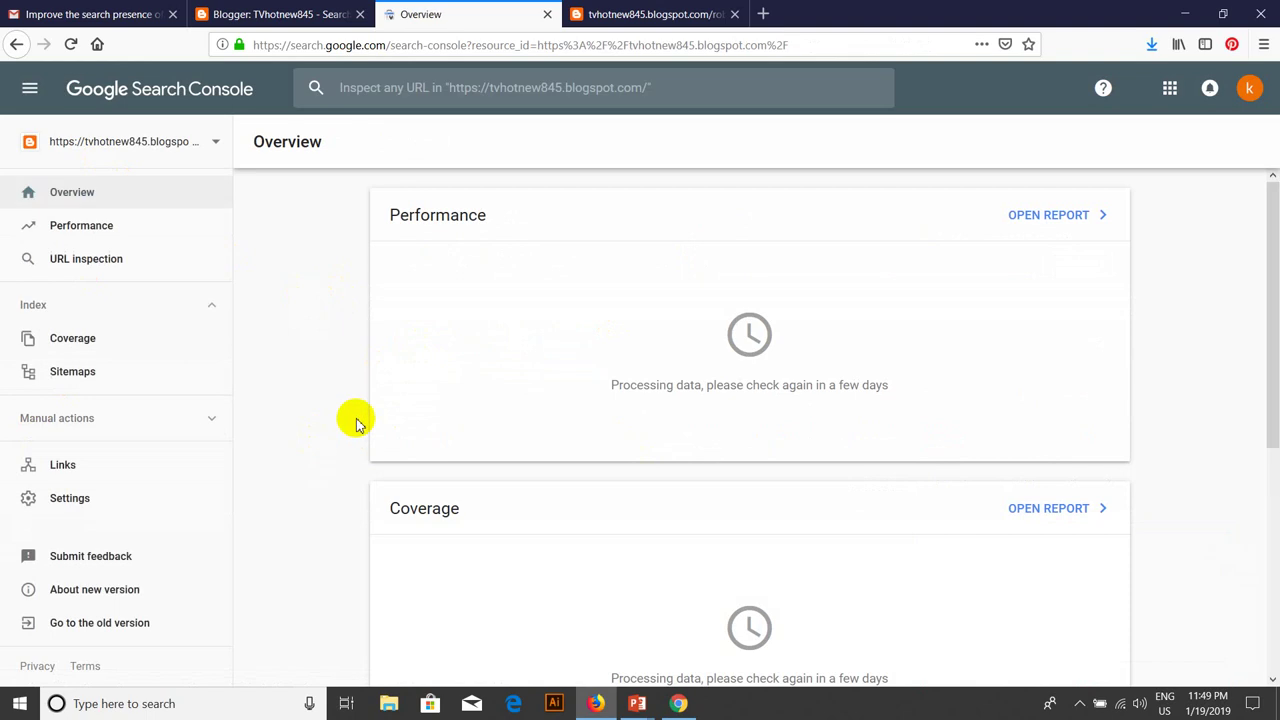
click(110, 262)
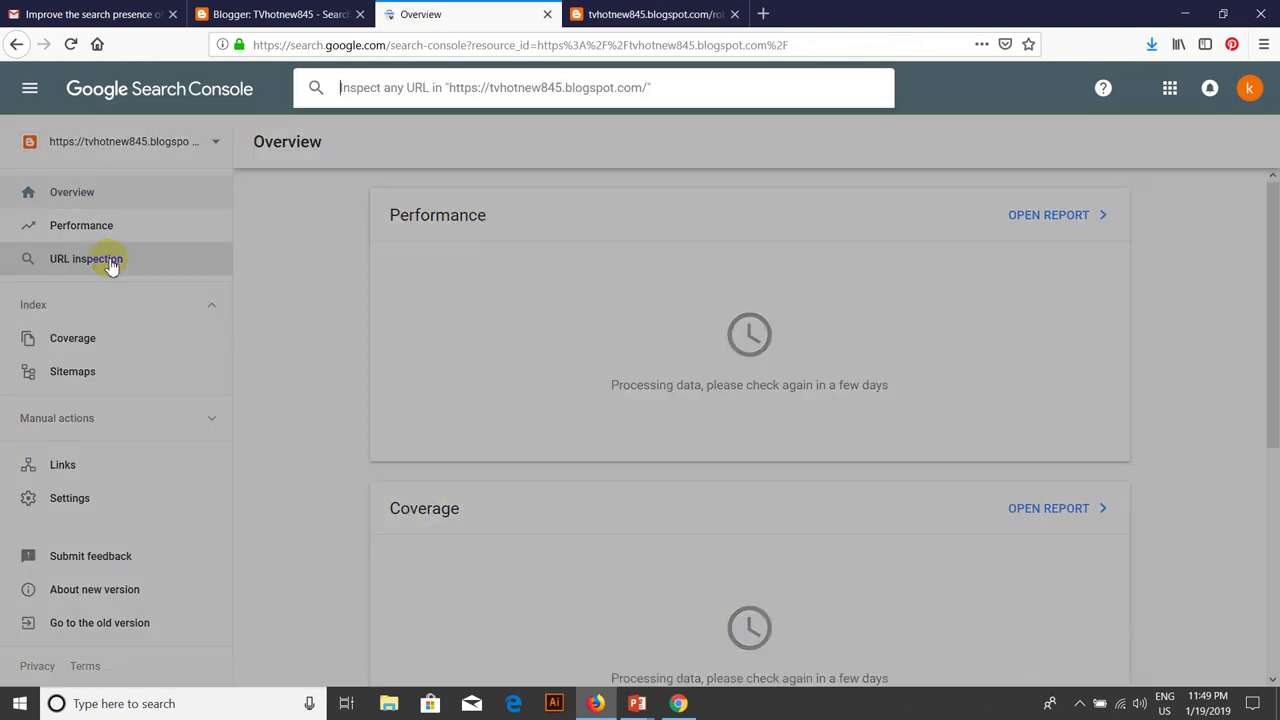
click(71, 338)
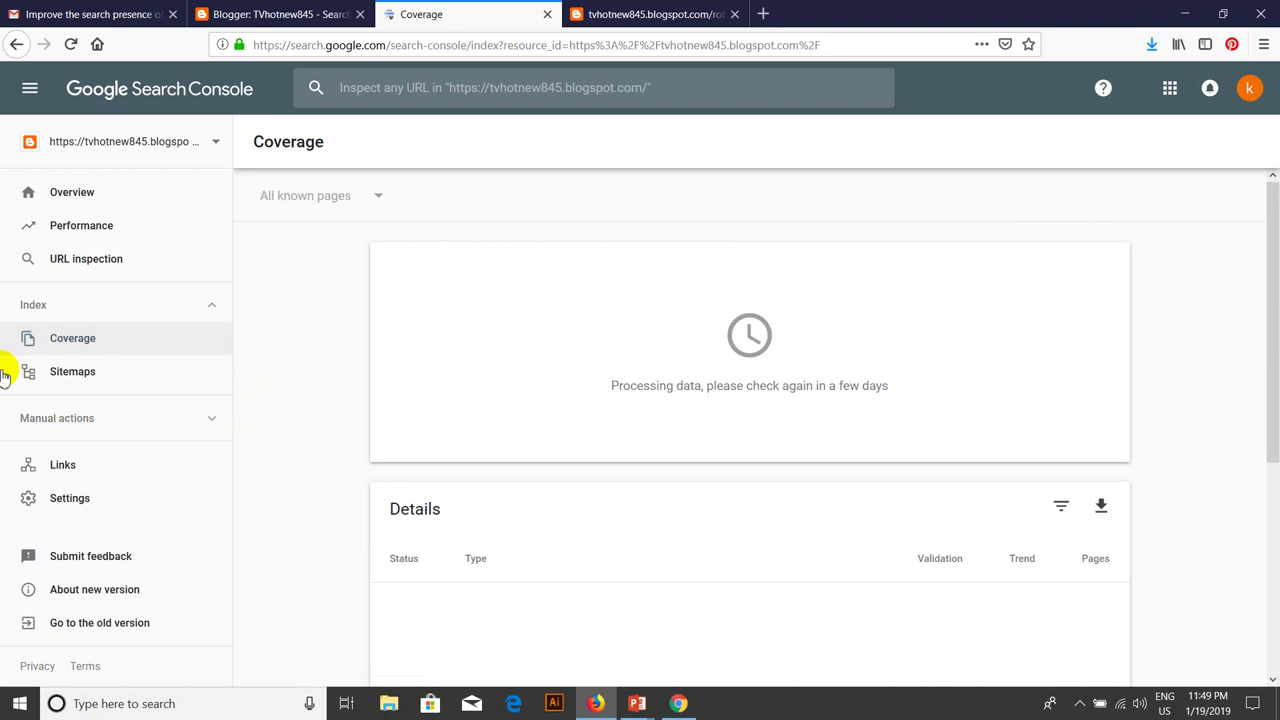
click(56, 384)
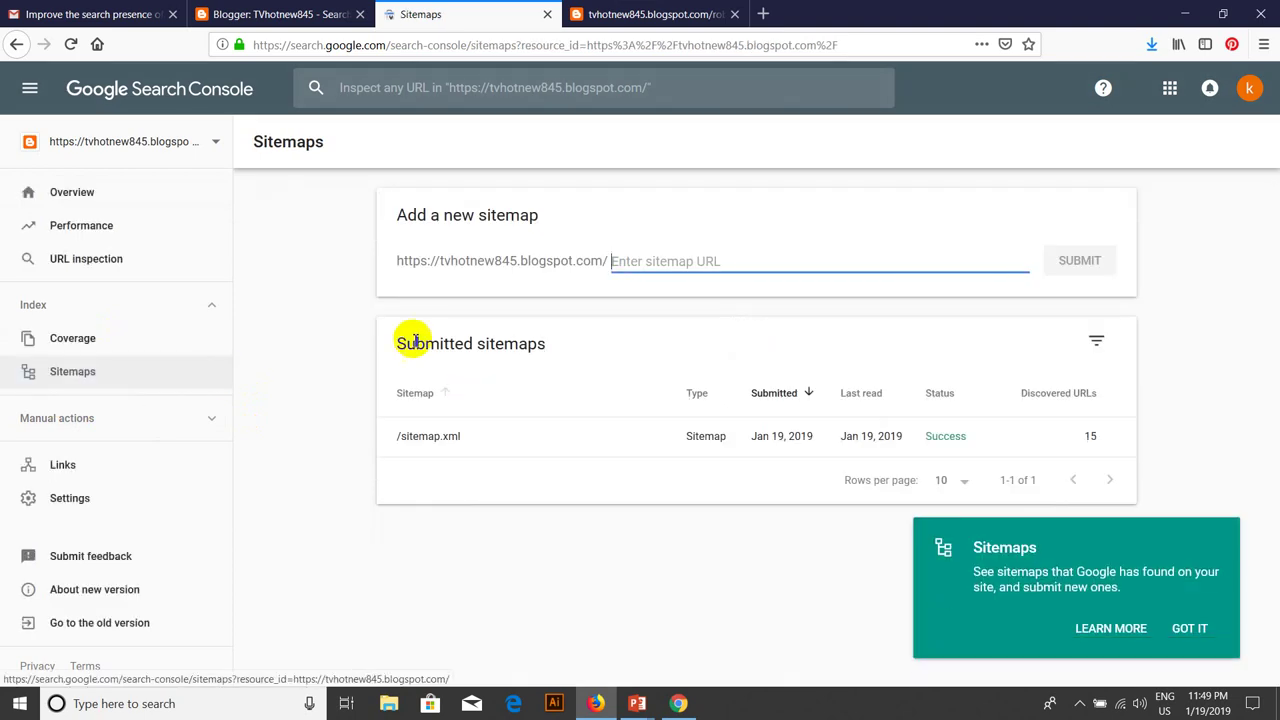
click(1185, 630)
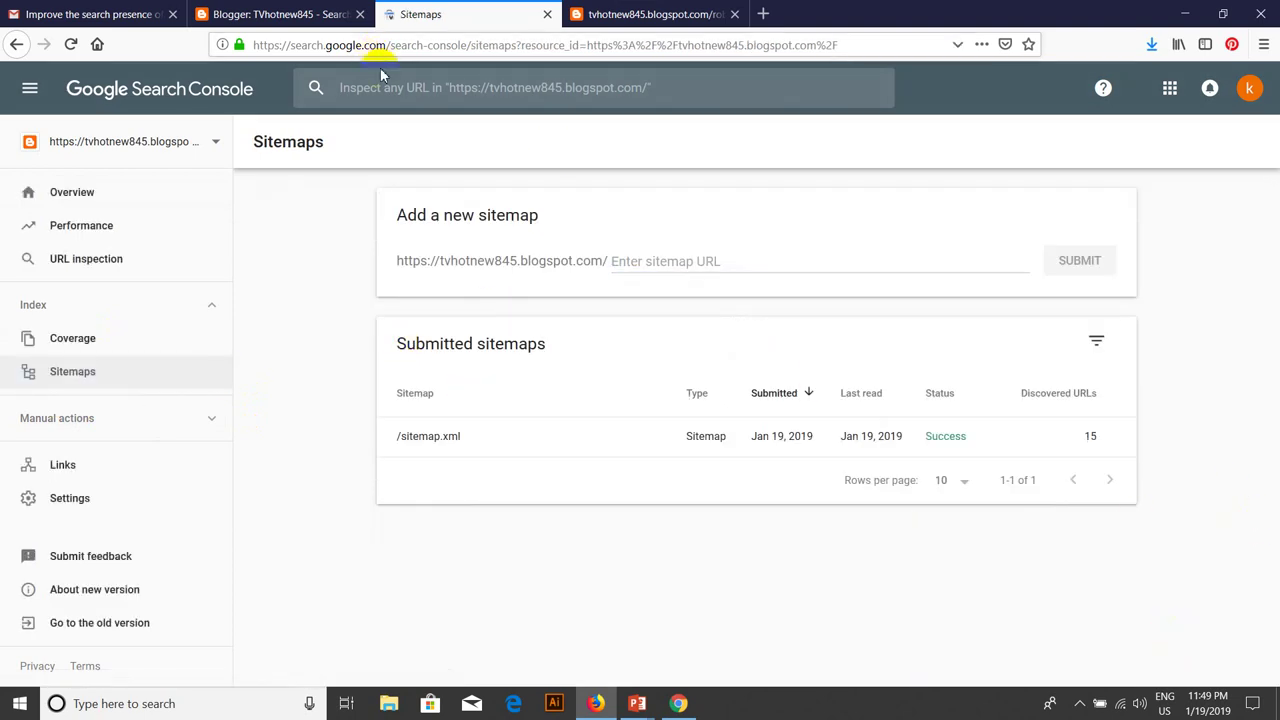
- Switch to Blogger and review the blog's search preferences, published posts and overview stats
click(287, 12)
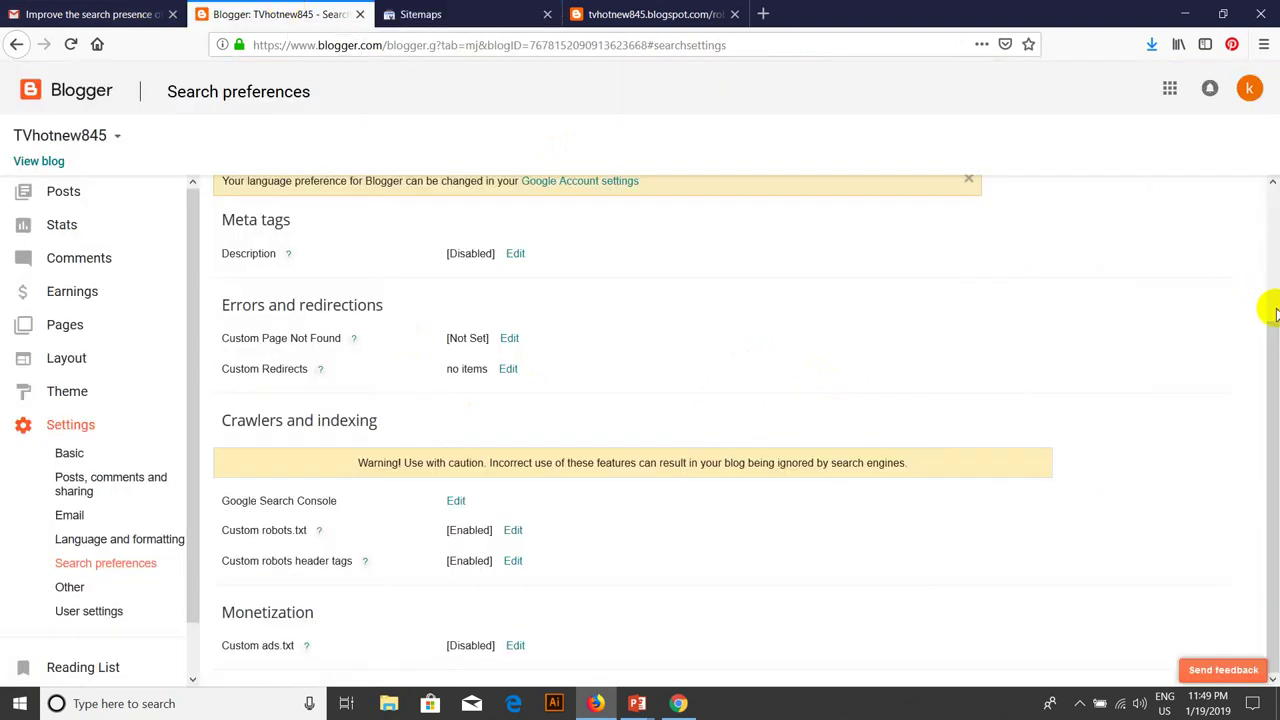
drag(1274, 386, 1273, 197)
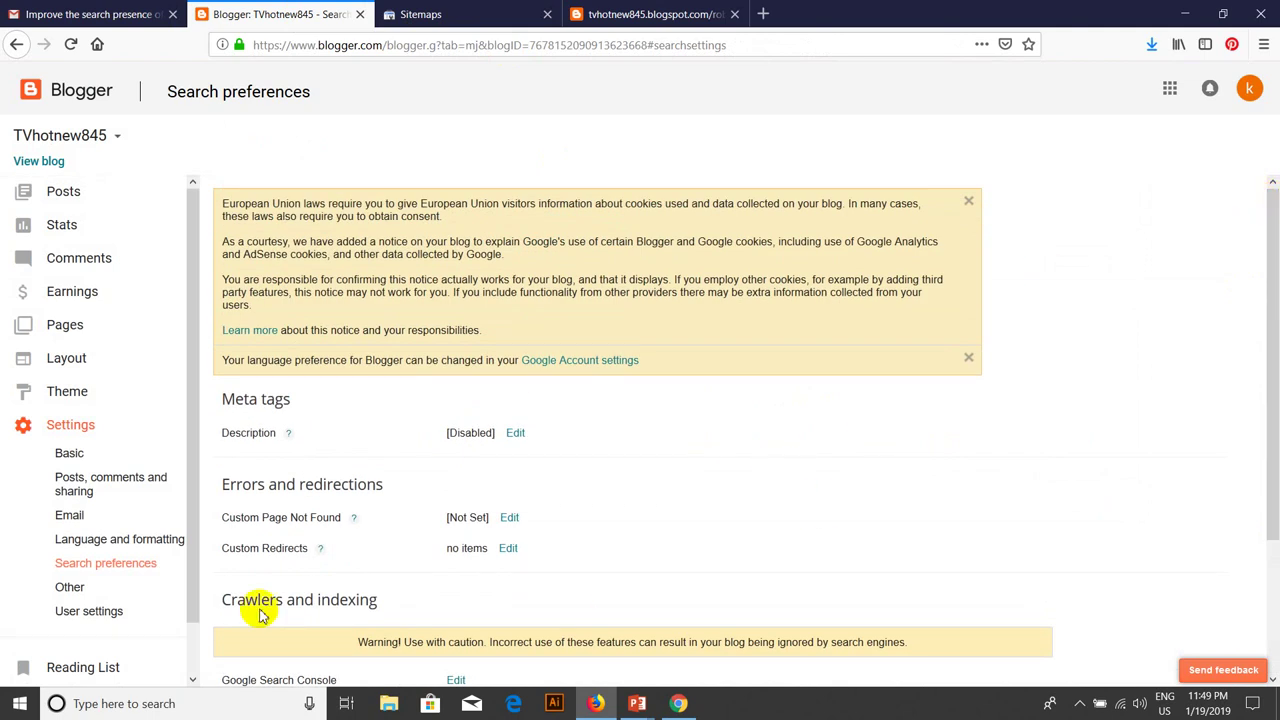
click(64, 192)
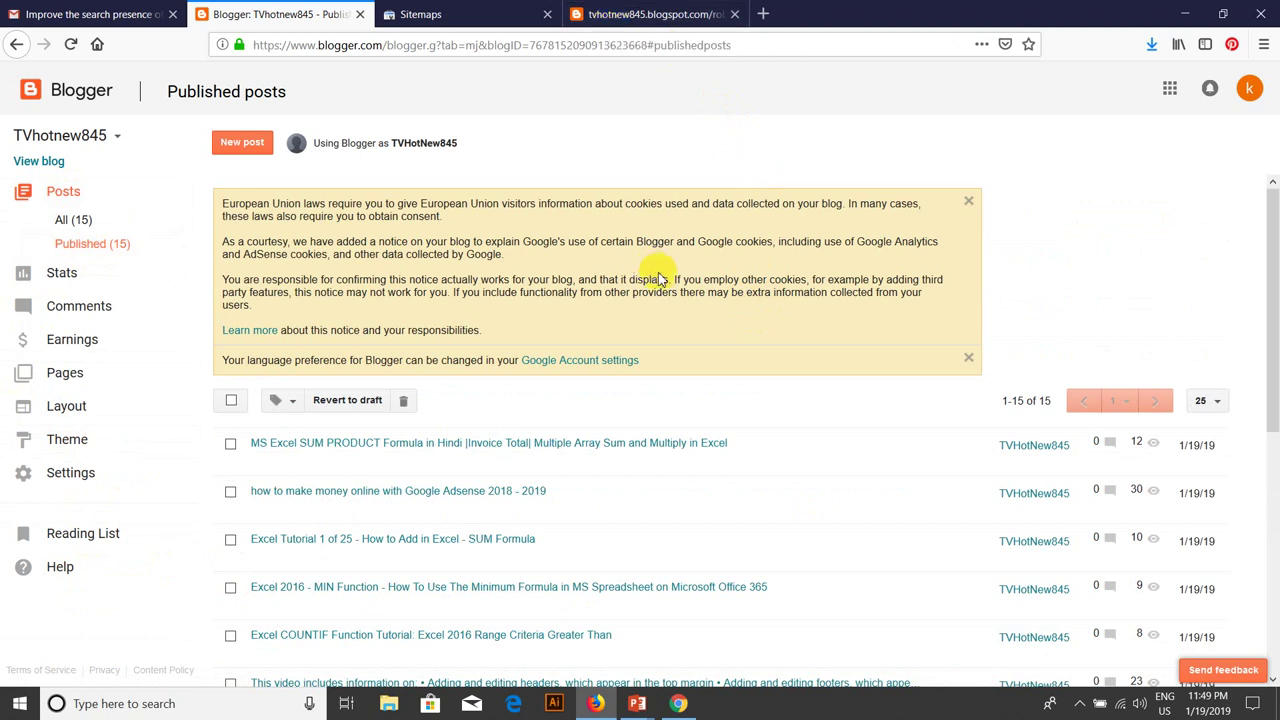
click(1081, 706)
click(1081, 706)
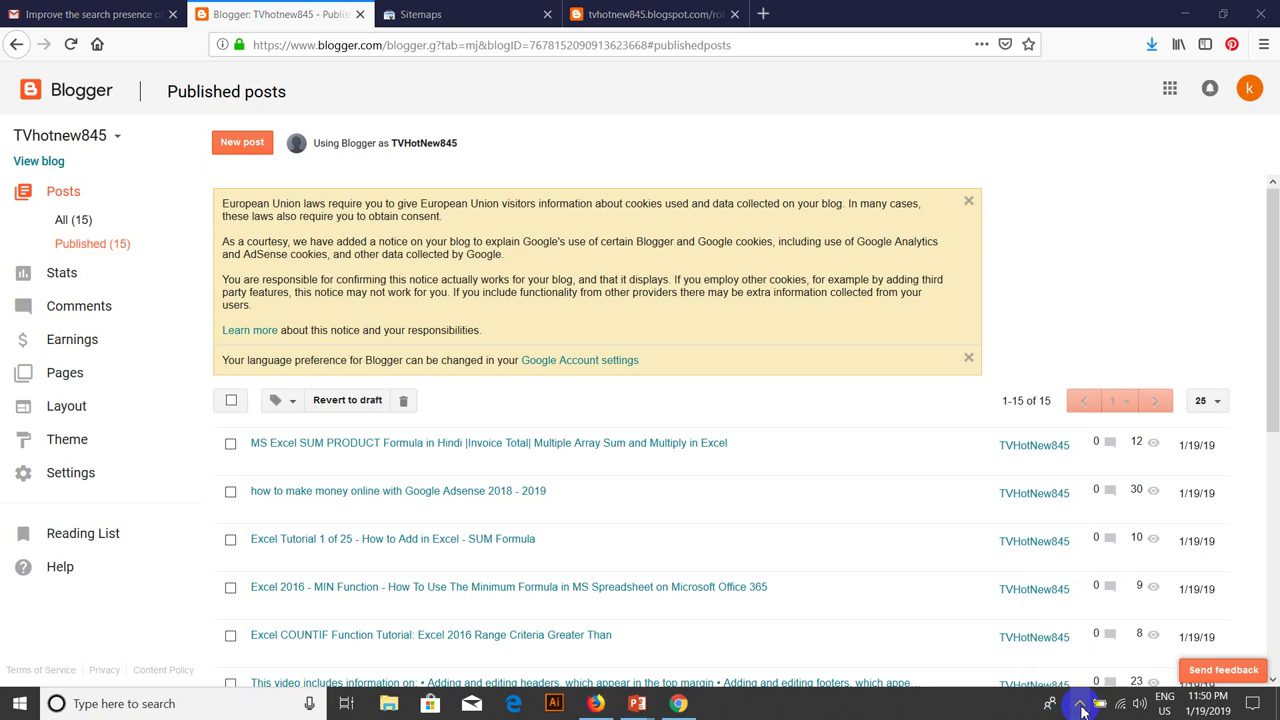
click(73, 274)
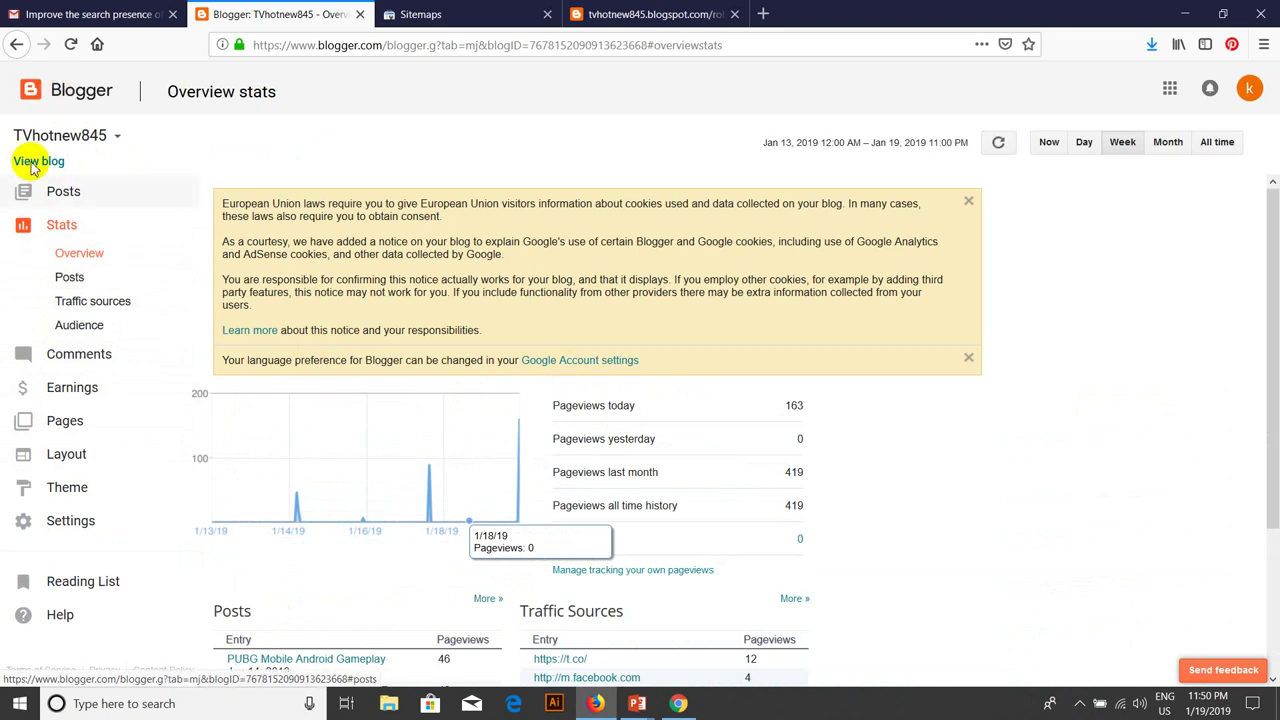
- Switch to the robots.txt tab and load the blog's home page by removing /robots.txt from the address
click(630, 12)
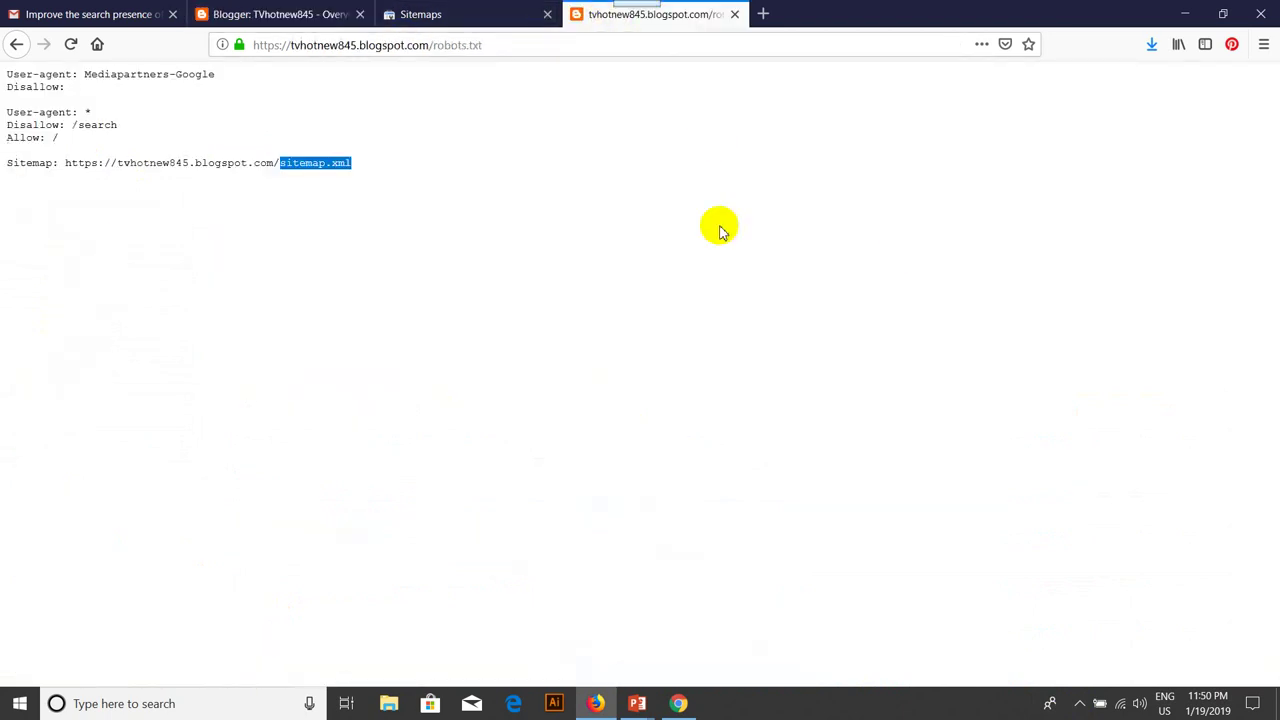
drag(484, 44, 436, 47)
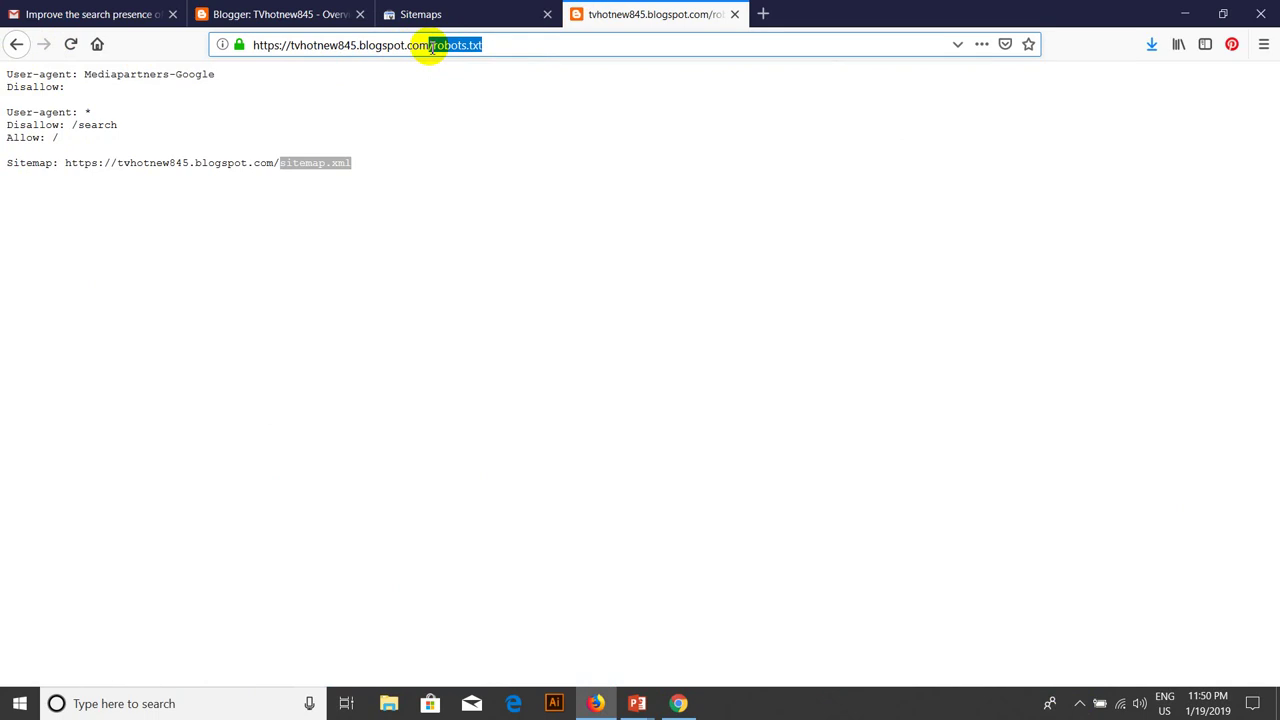
key(BackSpace)
key(Return)
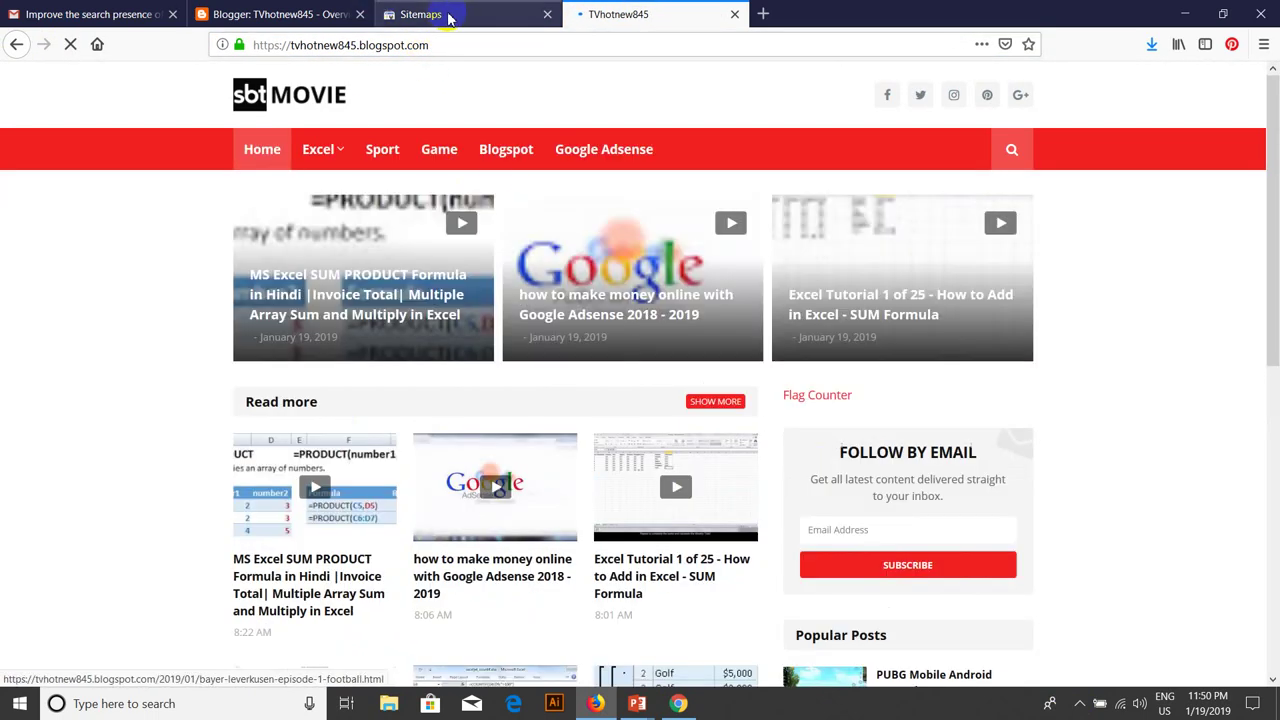
- Review the Search Console sitemaps list alongside the blog's home page, and reload the home page
click(400, 14)
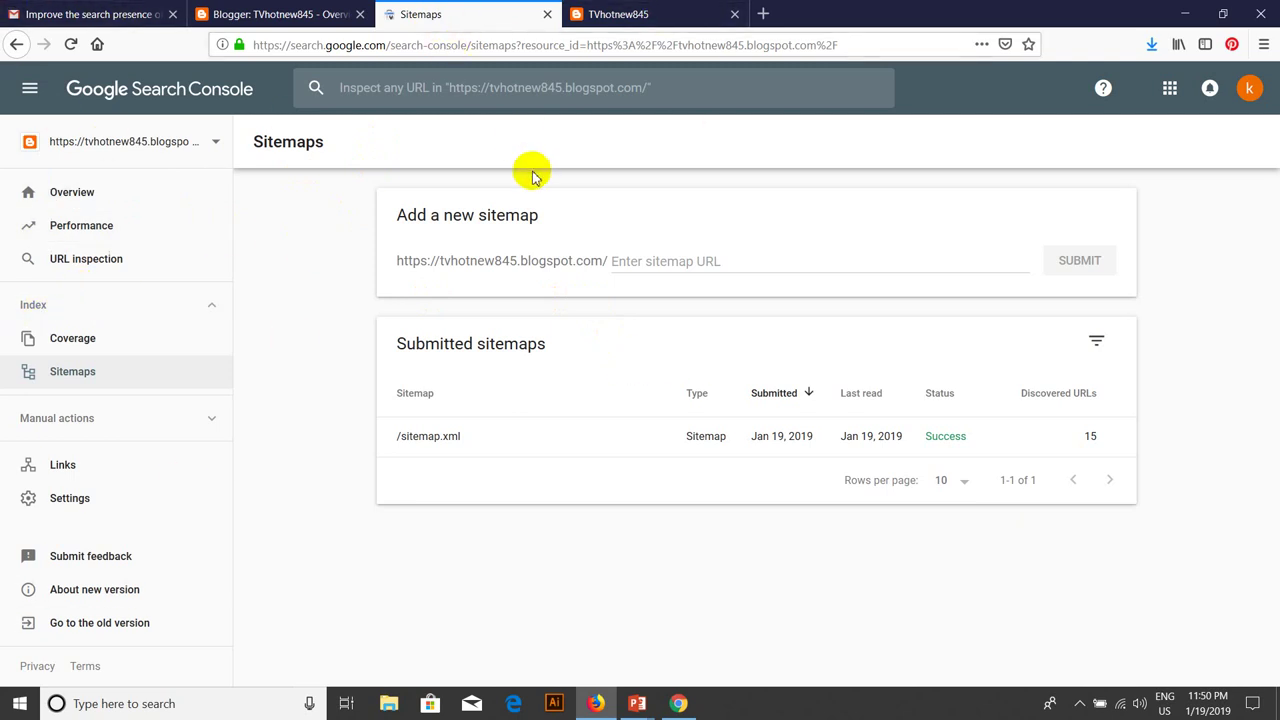
click(635, 14)
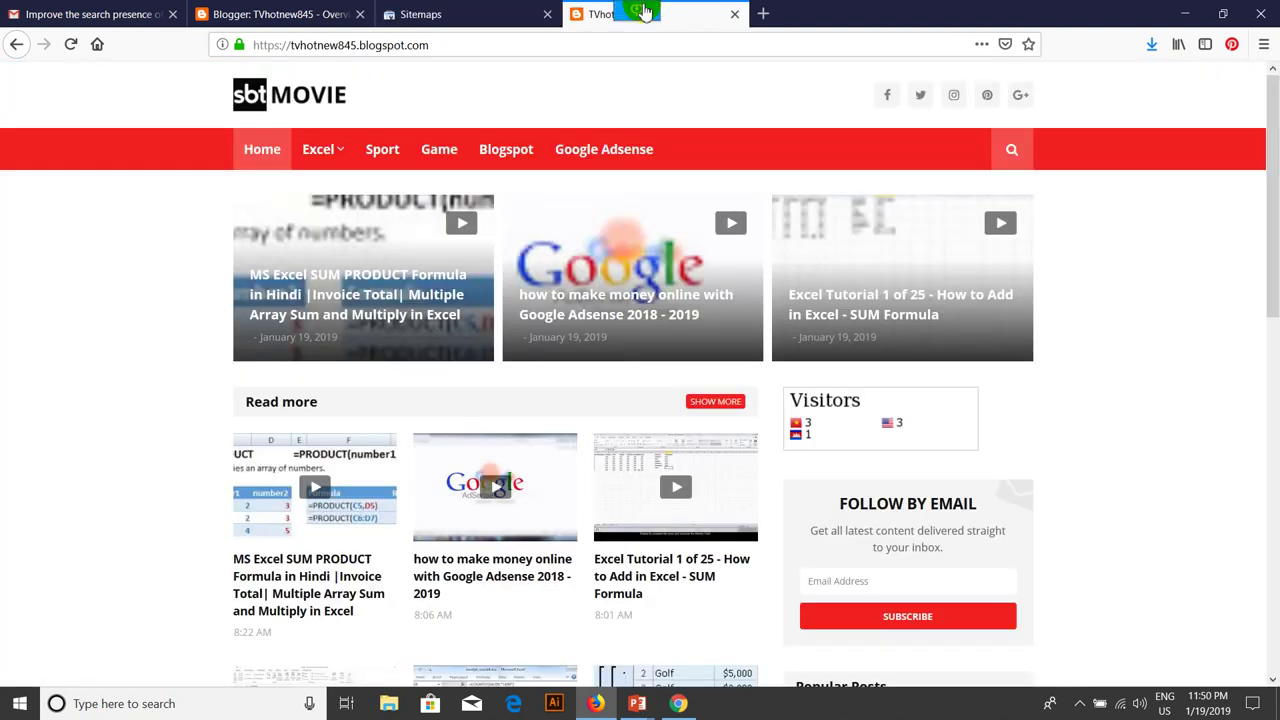
click(450, 18)
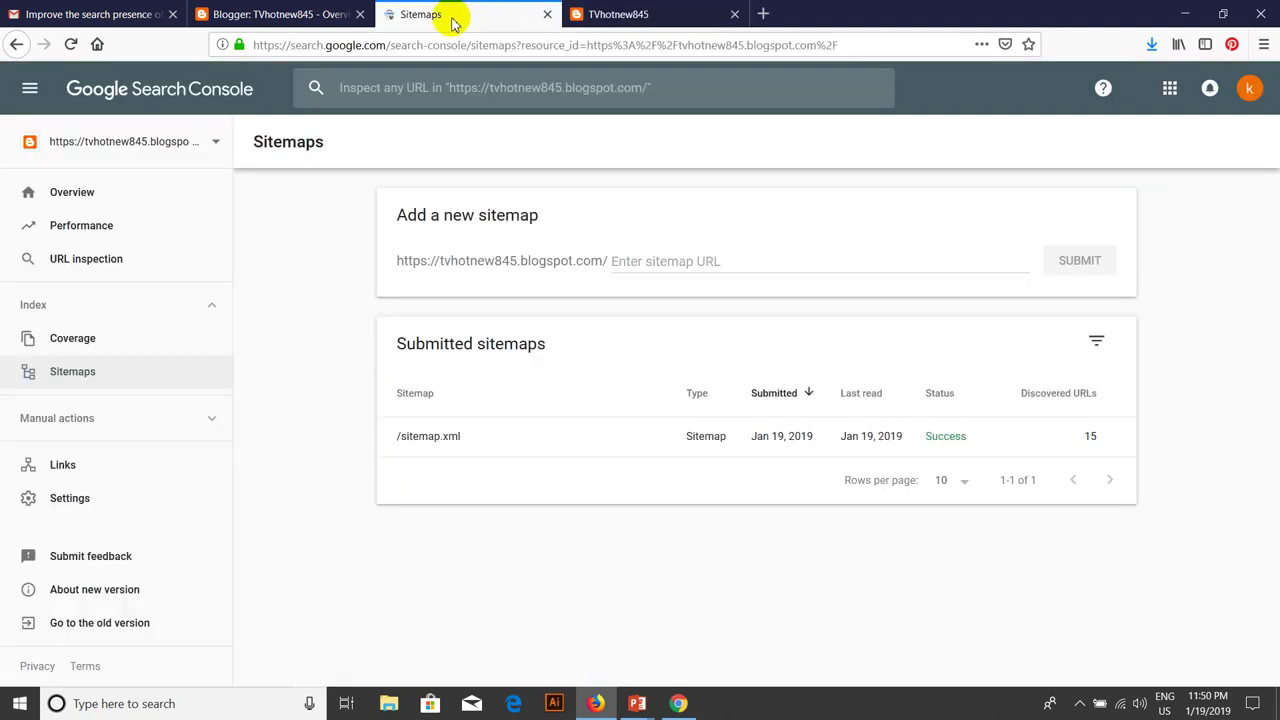
click(652, 18)
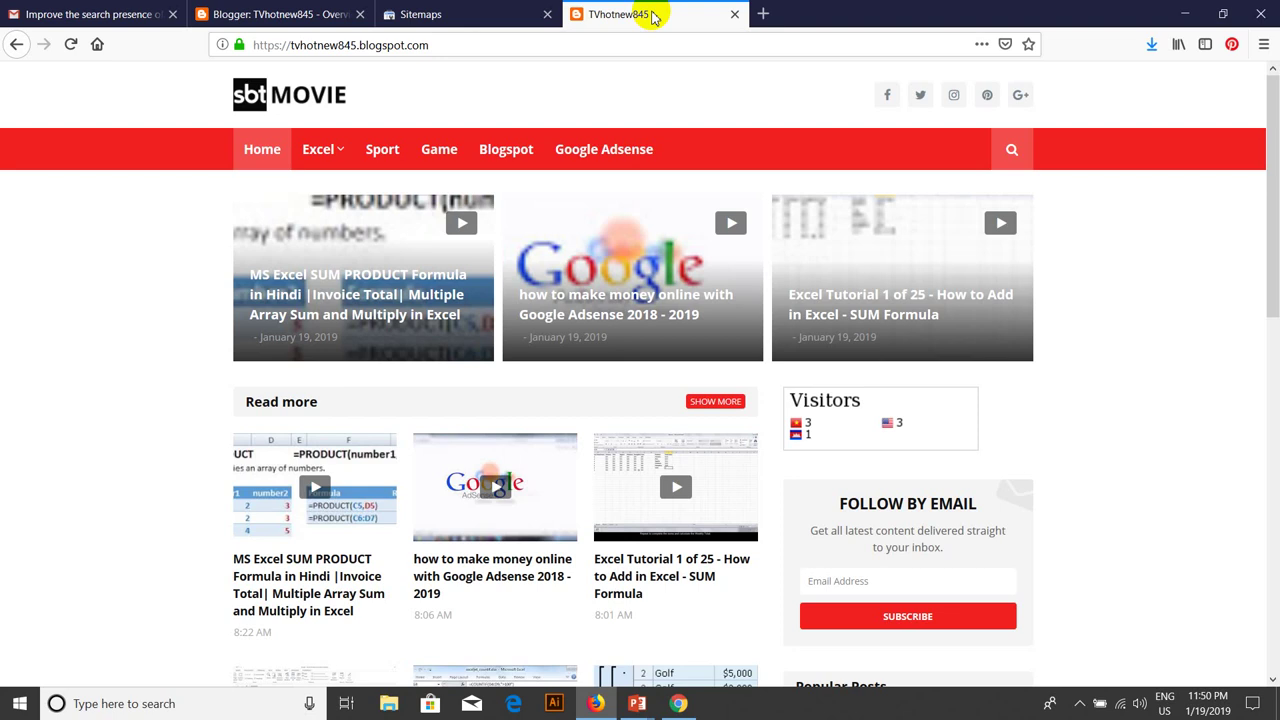
key(F5)
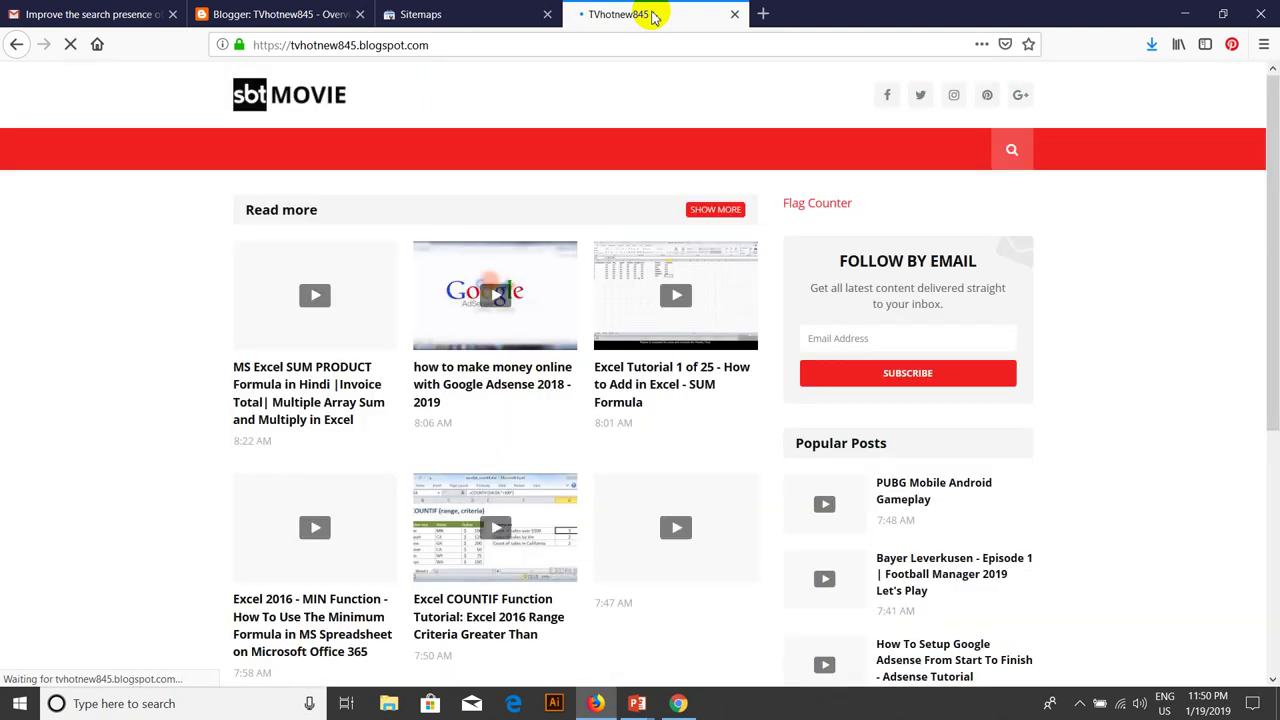
click(440, 14)
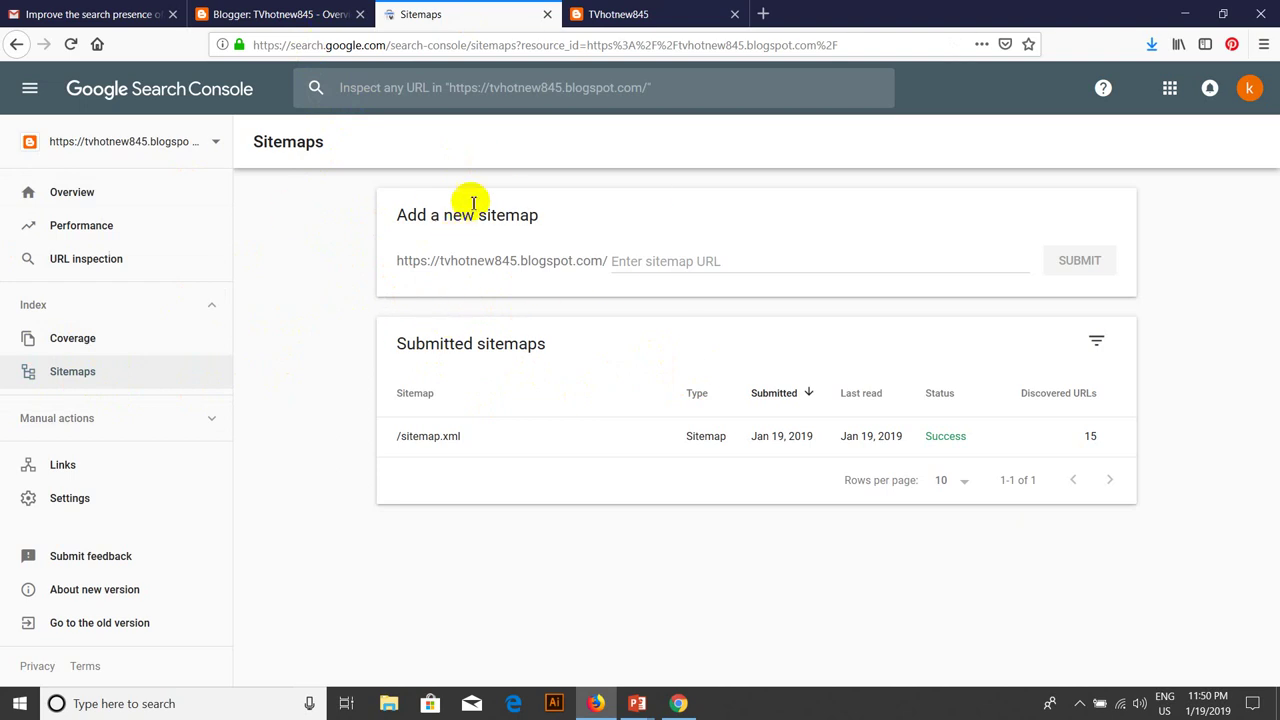
- View the blog's "Excel Tutorial 1 of 25 - How to Add in Excel - SUM Formula" post, return to the home page and look over the Excel topics
click(610, 14)
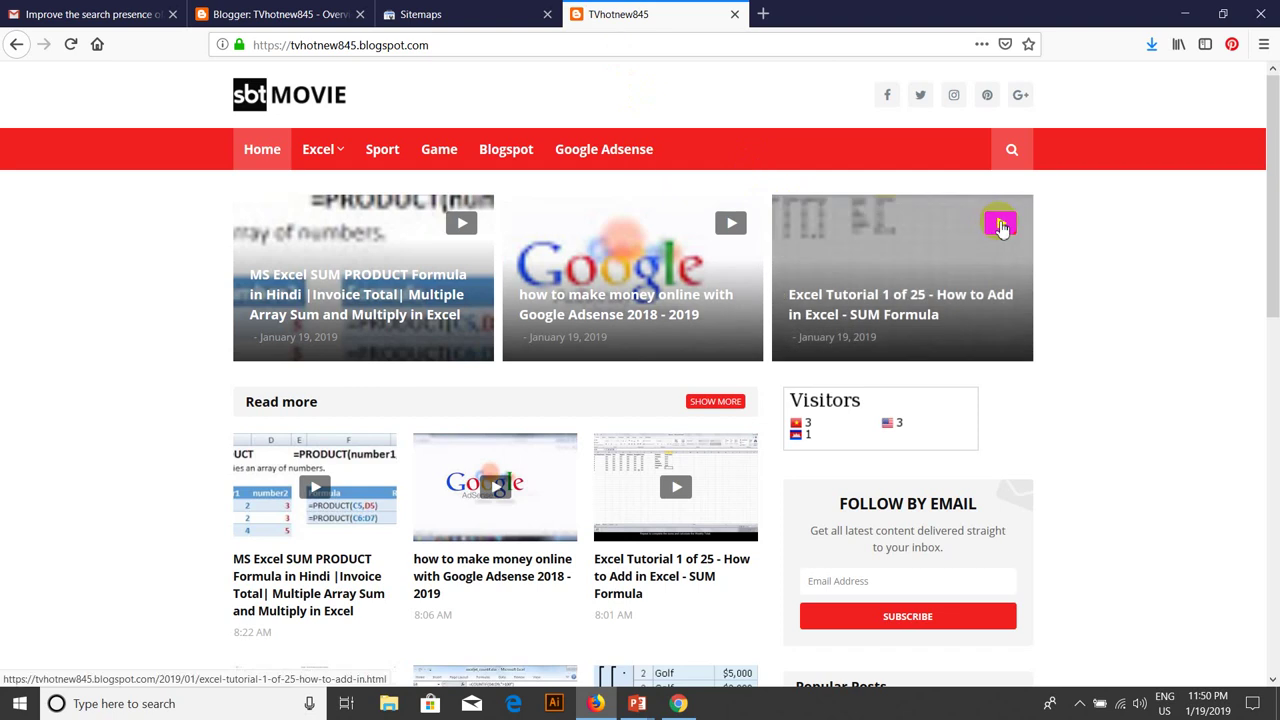
click(1001, 227)
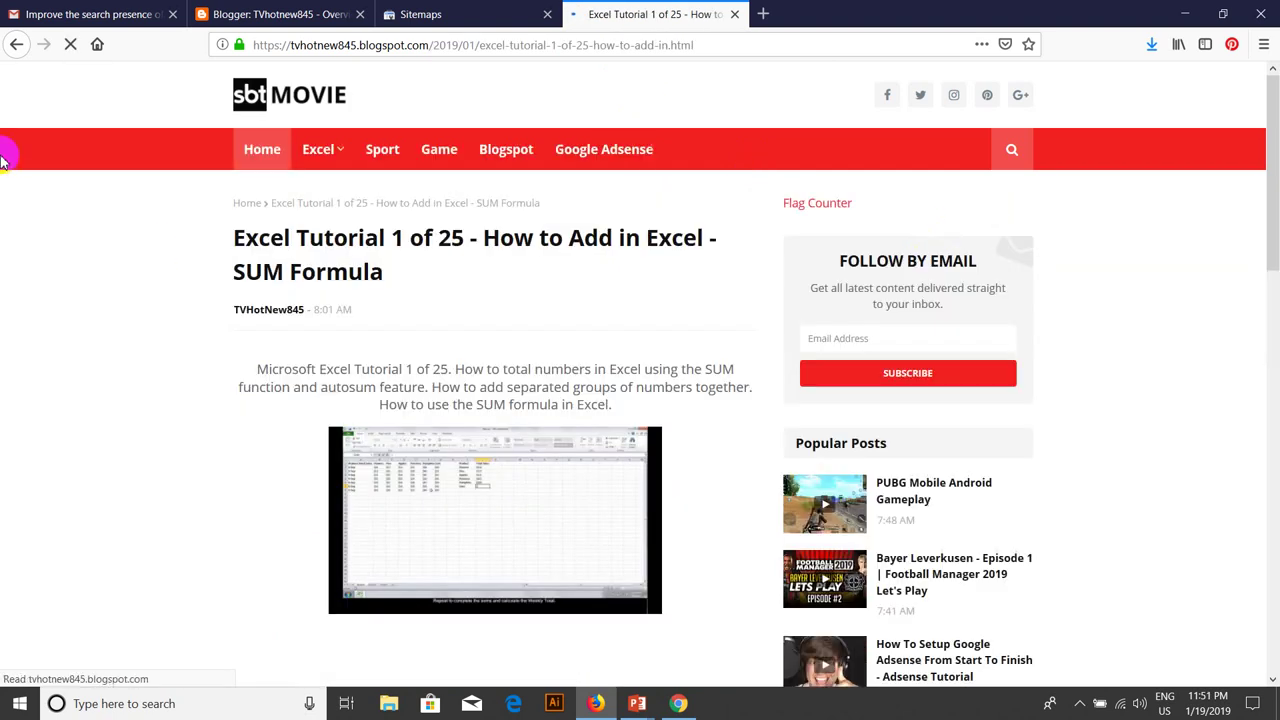
click(15, 45)
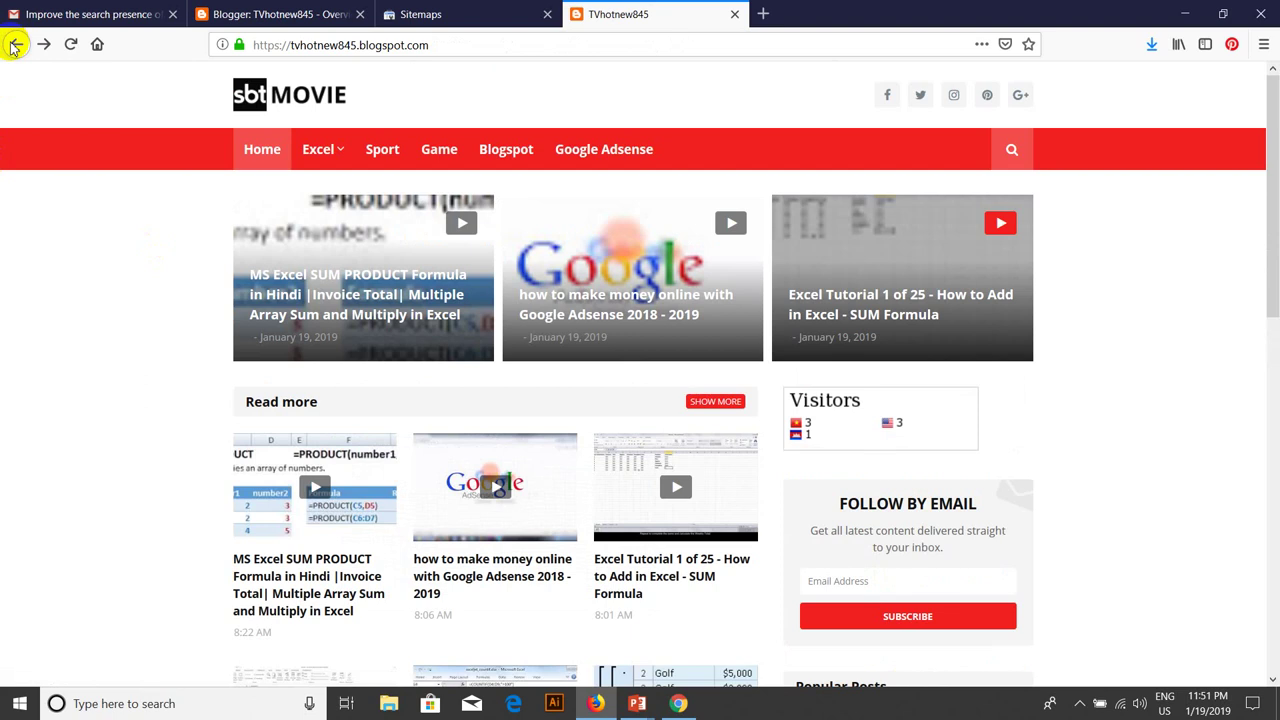
mouse_move(337, 171)
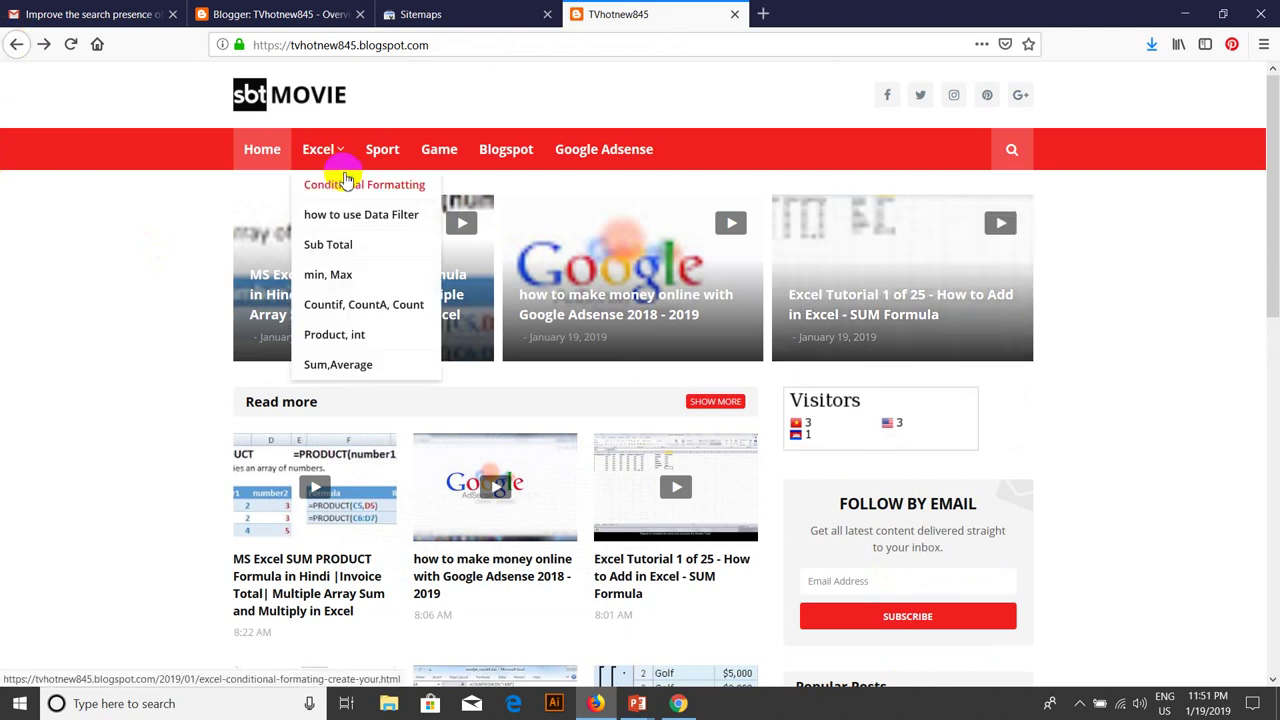